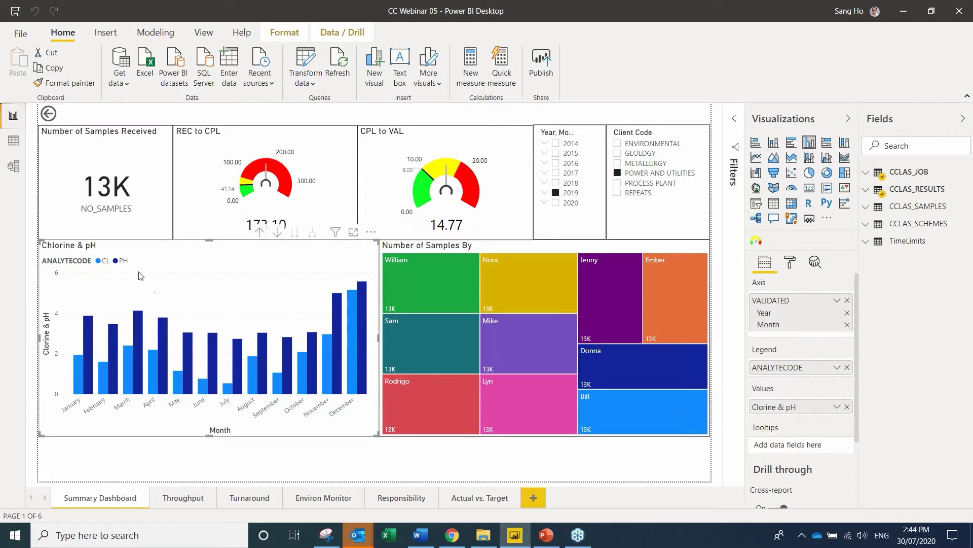
Inspect the visual types and fields of the sample count card, REC to CPL gauge and year slicer, leaving 2019 selected.
click(158, 179)
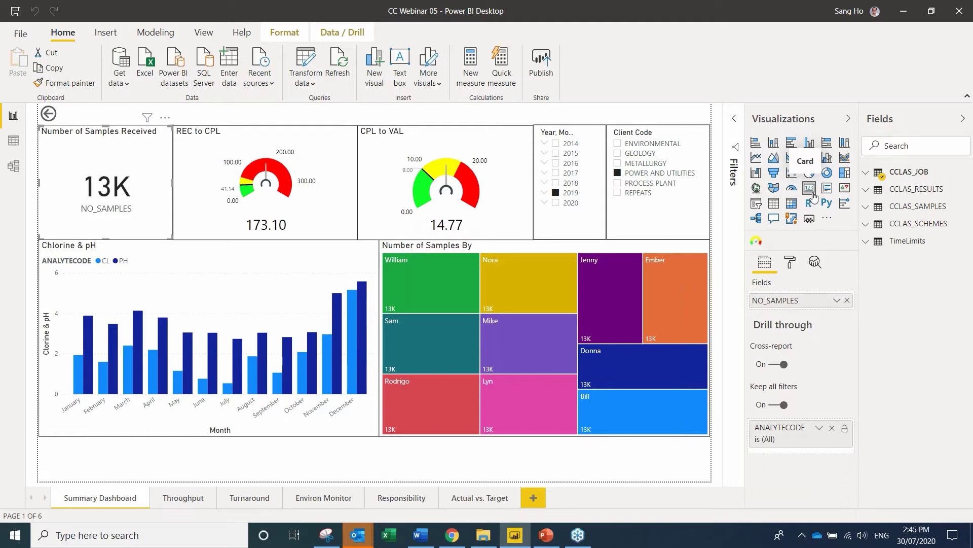
click(343, 150)
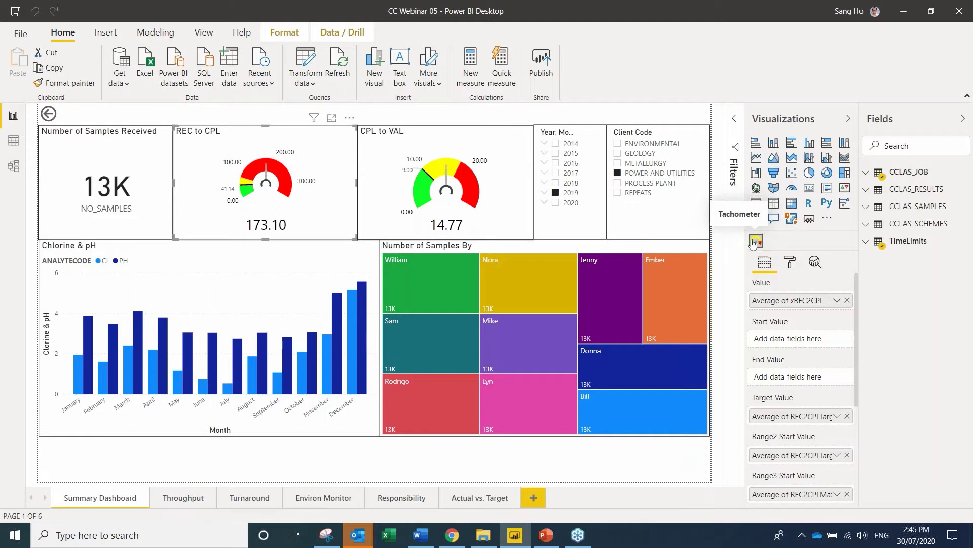
click(596, 152)
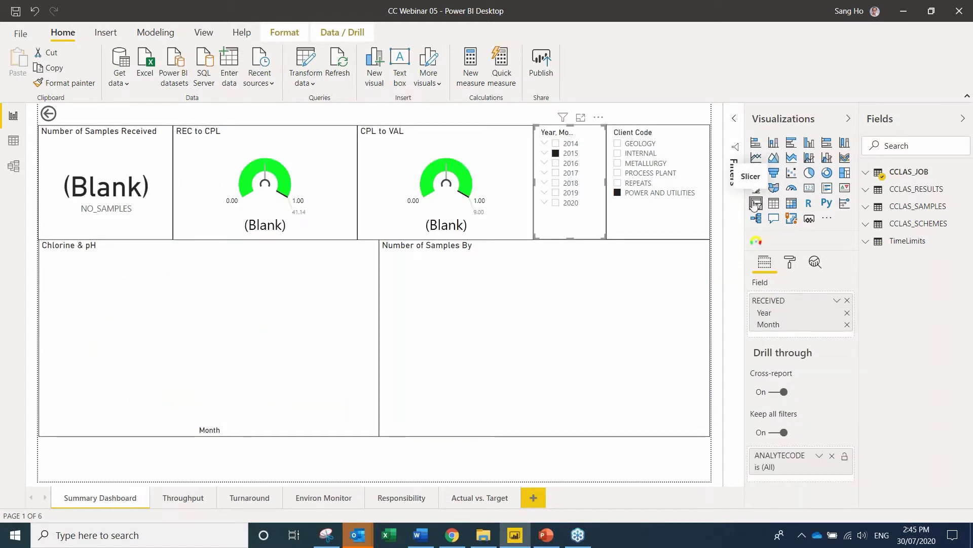
click(574, 198)
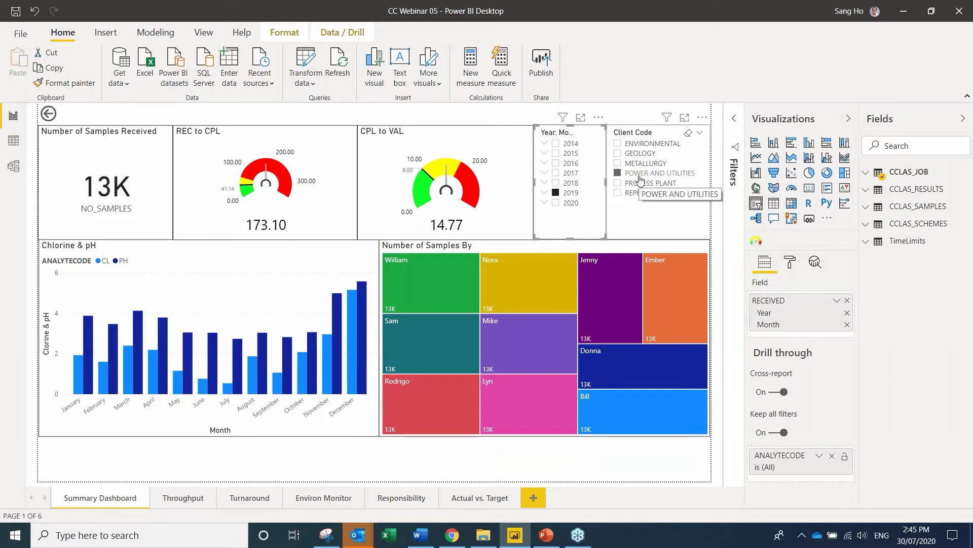
Filter the dashboard by client code PROCESS PLANT, REPEATS and GEOLOGY in turn, ending on POWER AND UTILITIES.
click(621, 175)
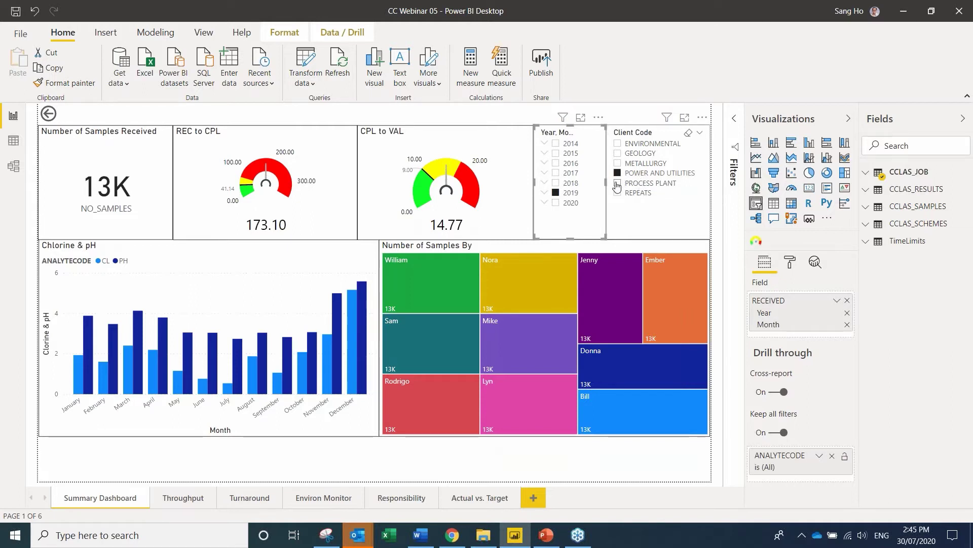
click(617, 184)
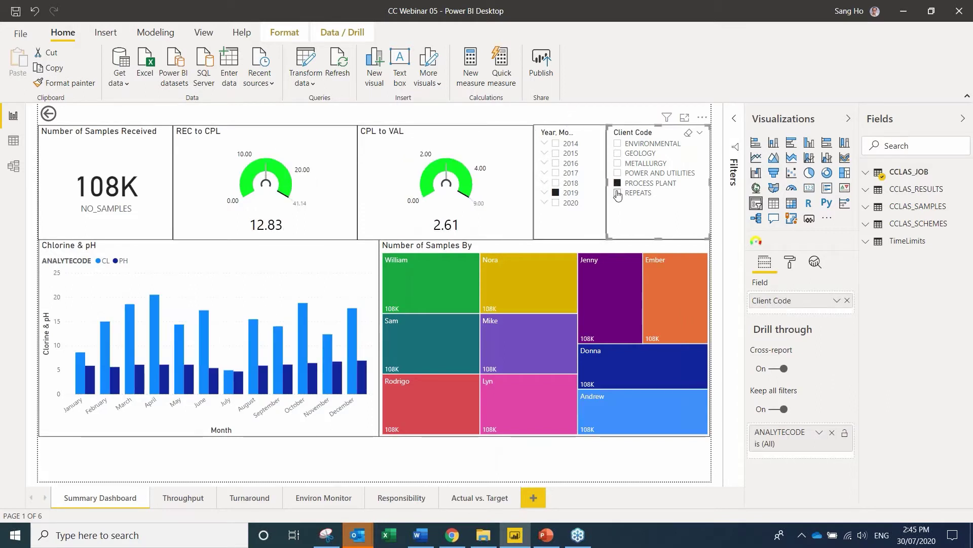
click(618, 193)
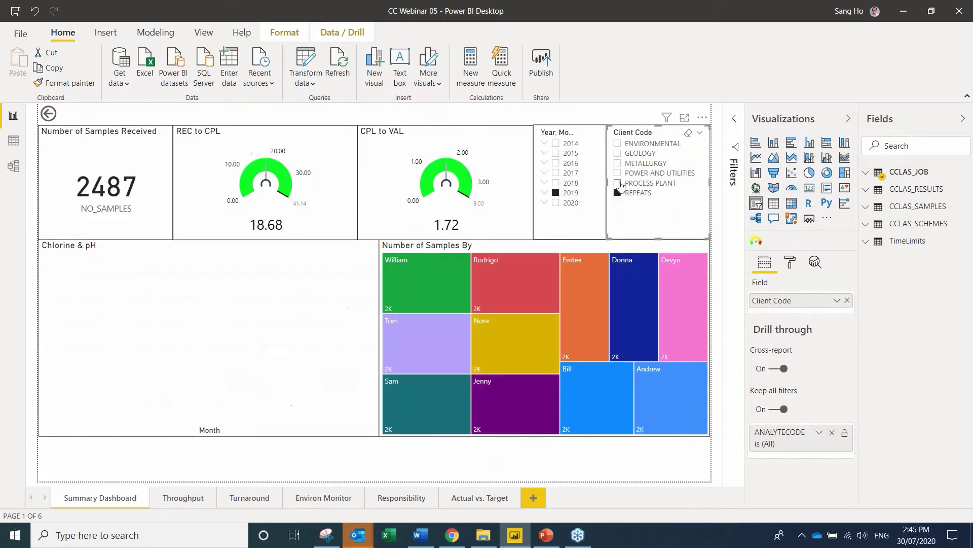
click(618, 154)
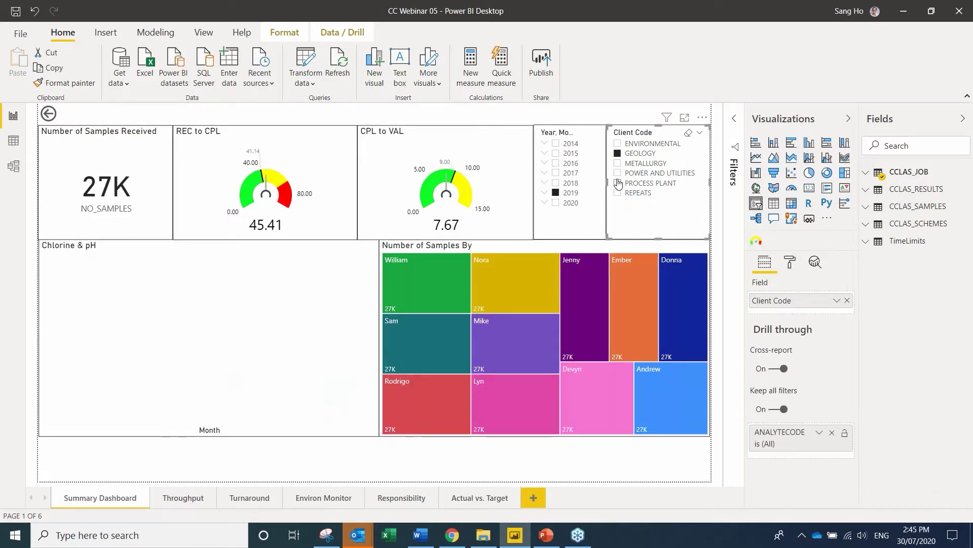
click(618, 173)
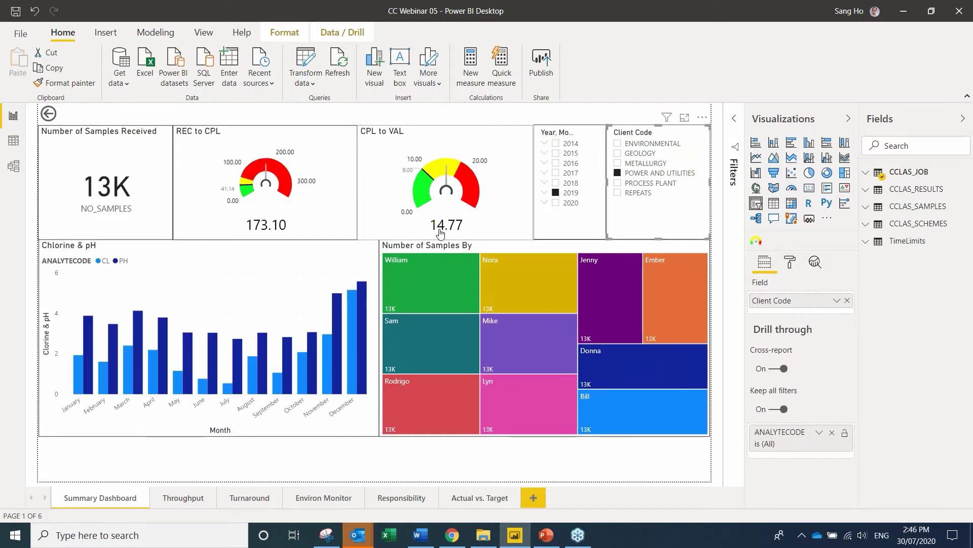
Examine the fields behind the Chlorine & pH column chart and the Number of Samples By treemap.
click(334, 260)
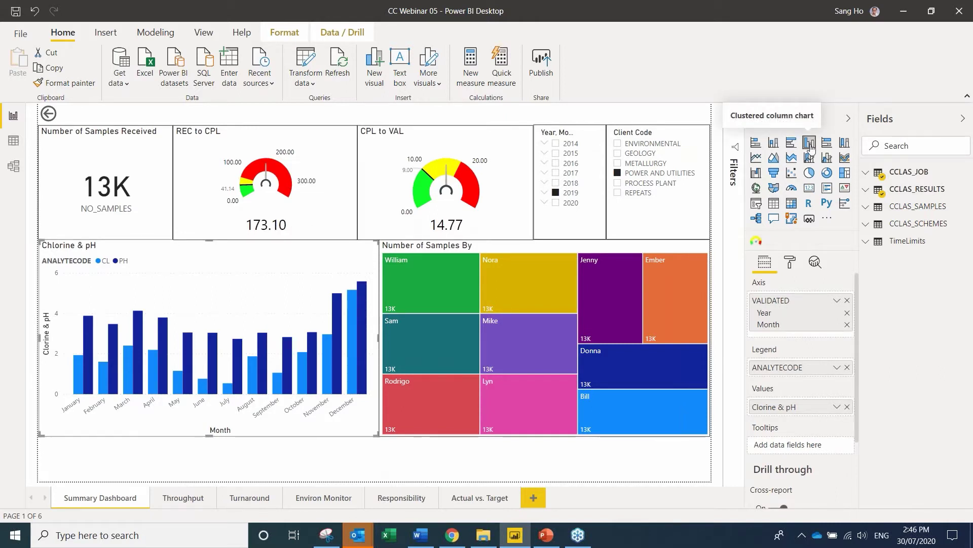
click(581, 252)
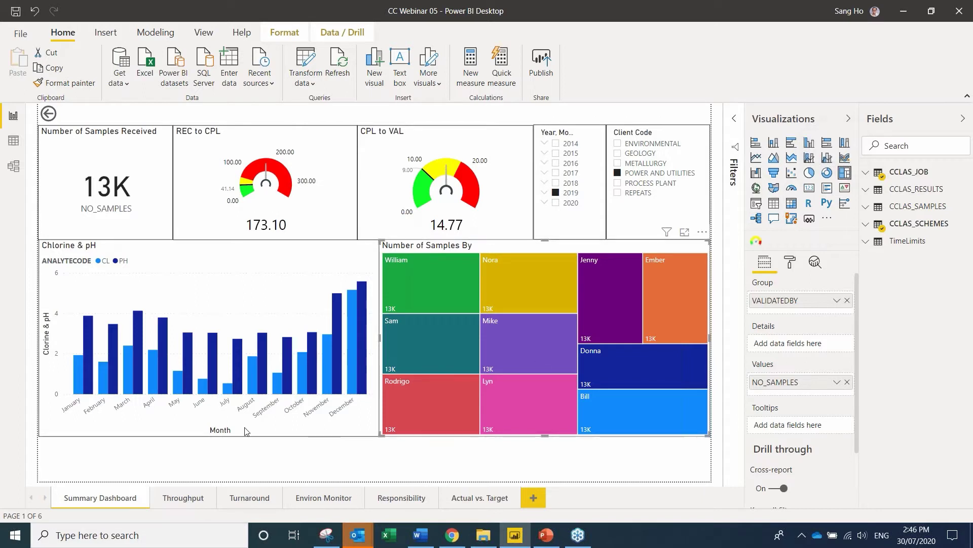
mouse_move(420, 305)
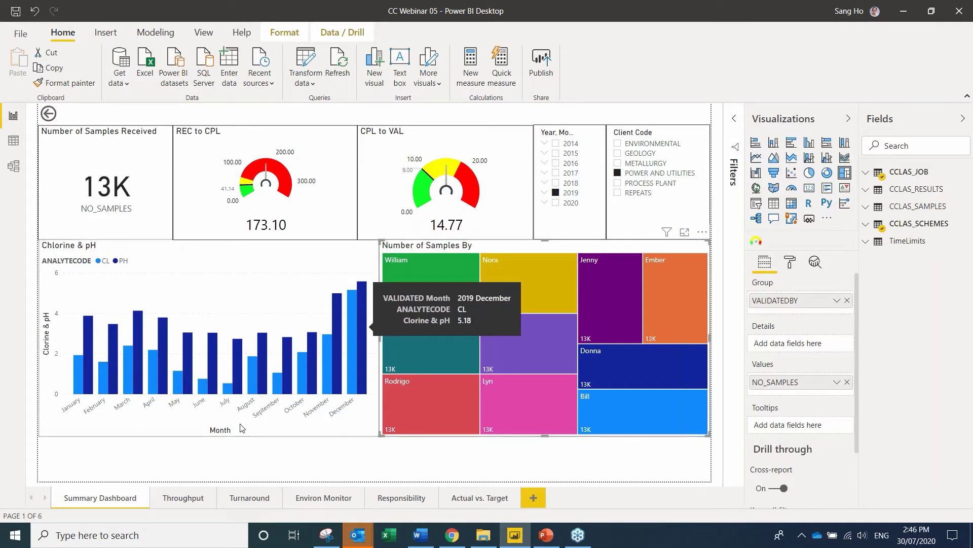
Examine the field, format and analytics settings of the Throughput page's NO_SAMPLES by Year chart and the model's table relationships.
click(187, 497)
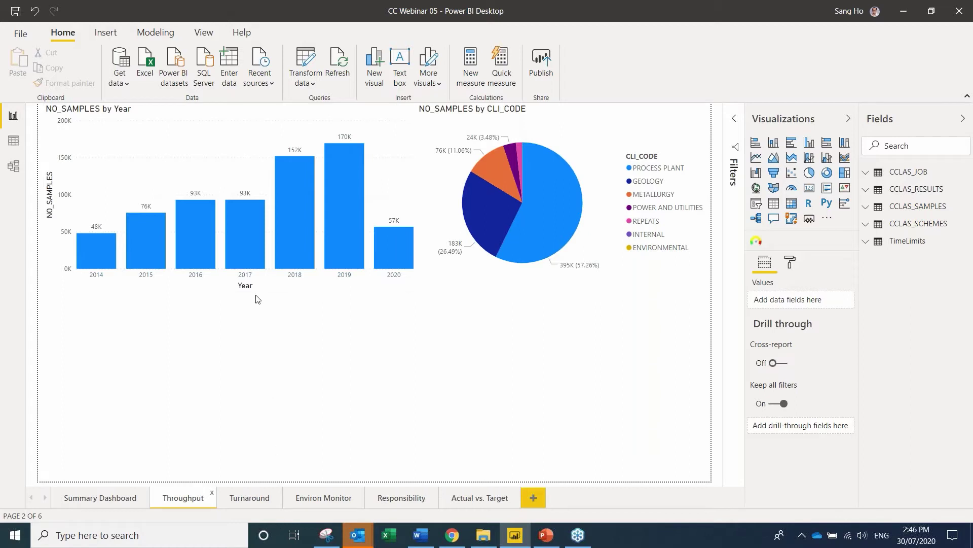
click(177, 129)
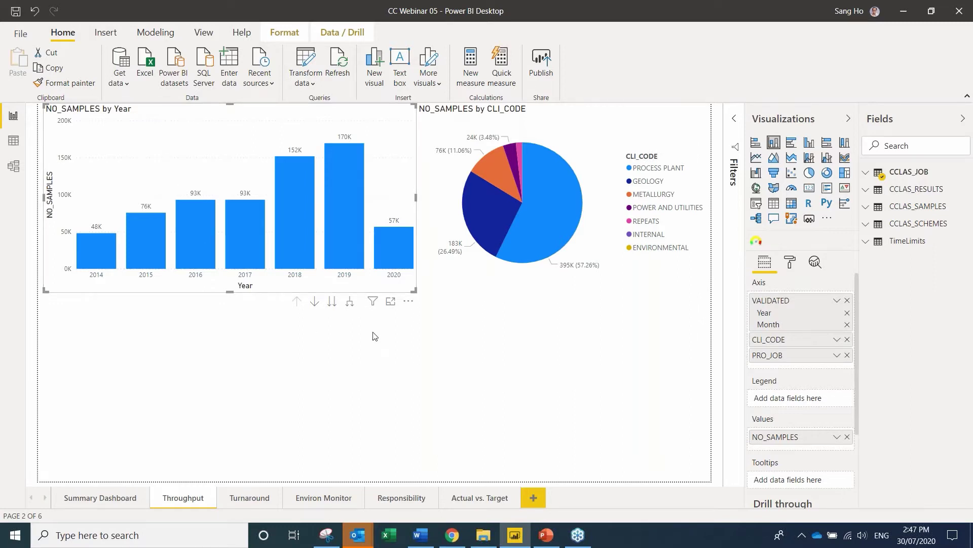
click(793, 265)
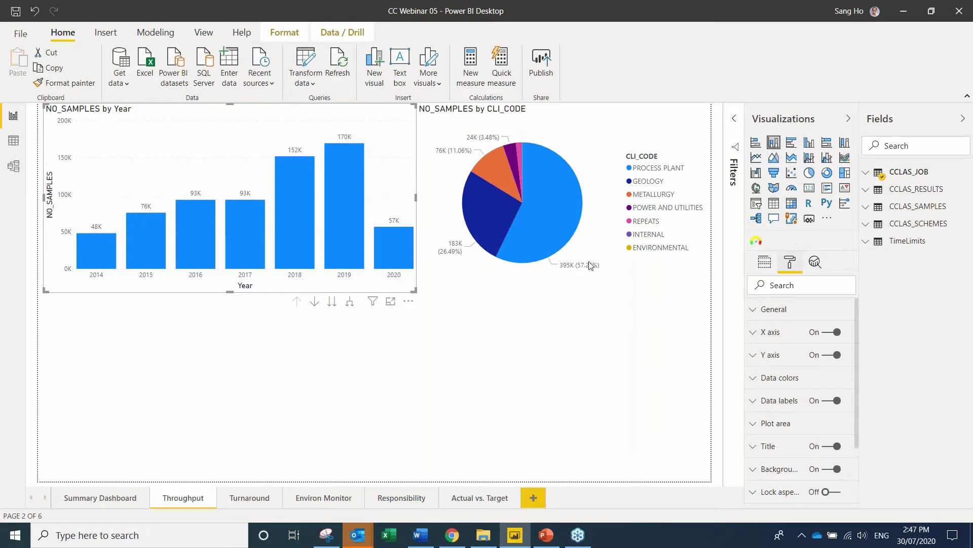
click(815, 262)
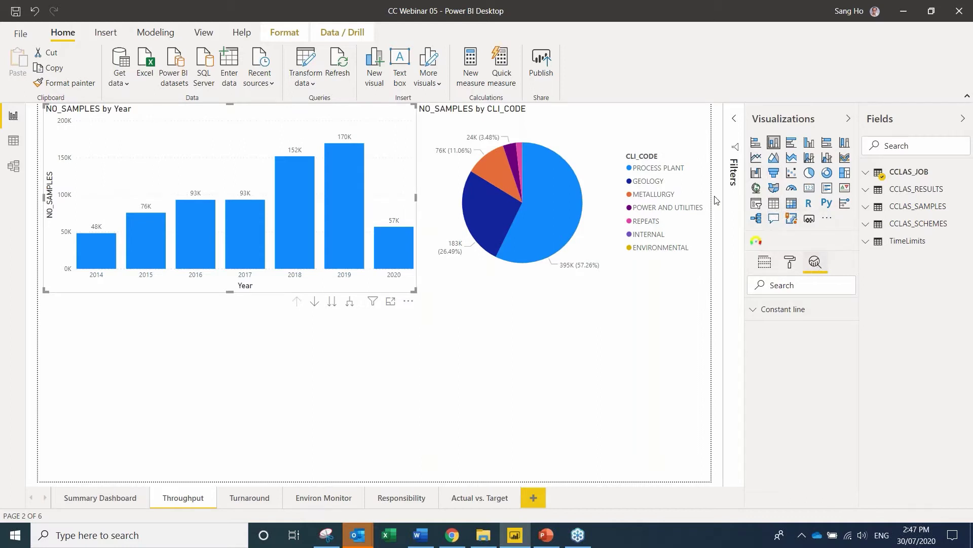
click(16, 174)
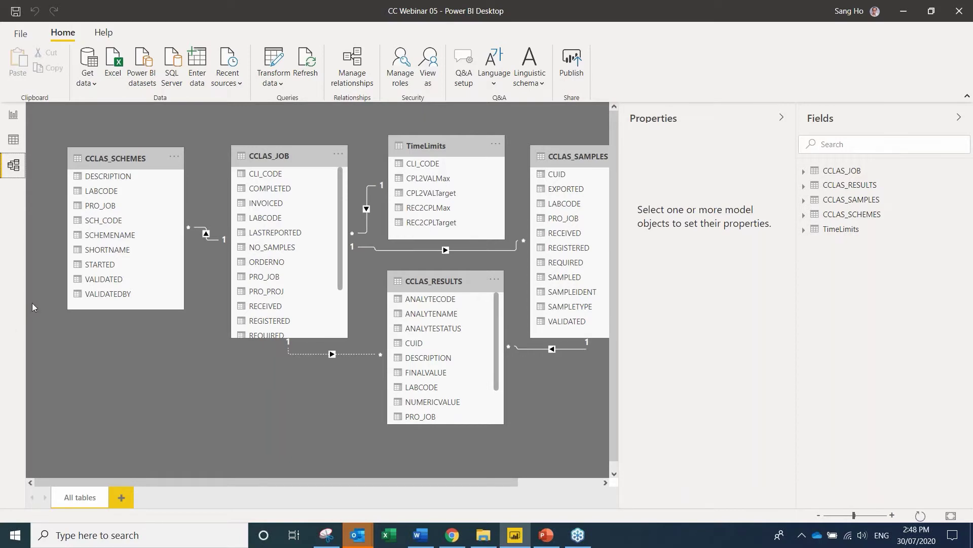
Start a new blank report in a second Power BI Desktop window and choose SQL Server database as its data source.
click(20, 535)
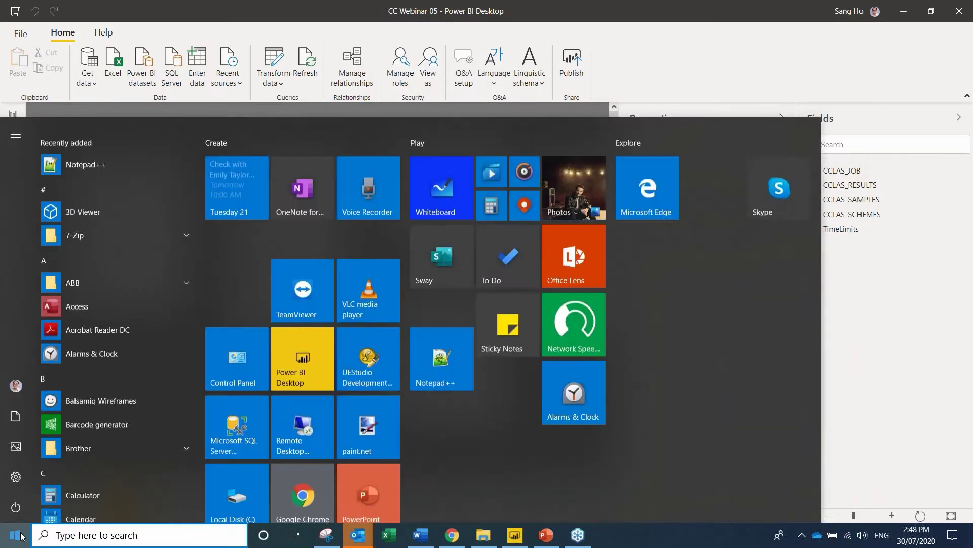
key(Escape)
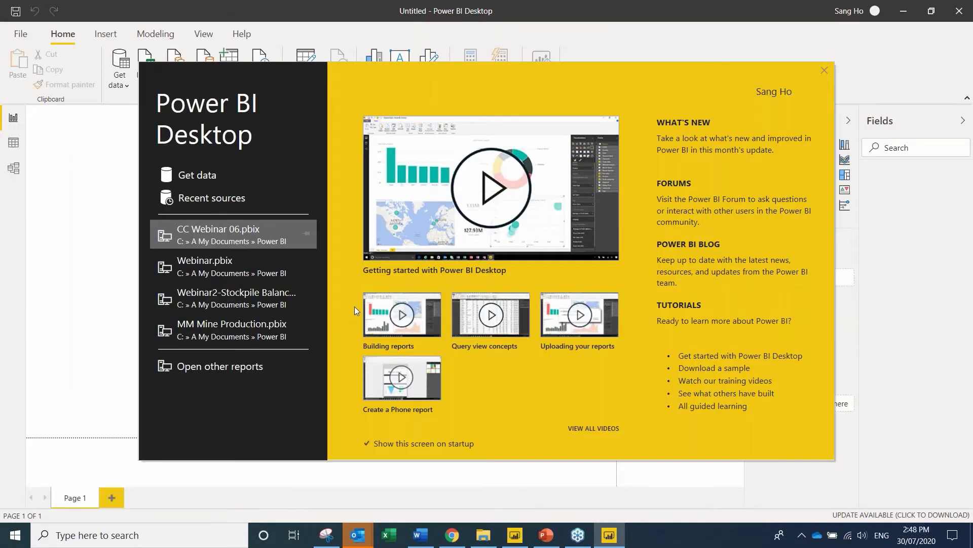
click(201, 176)
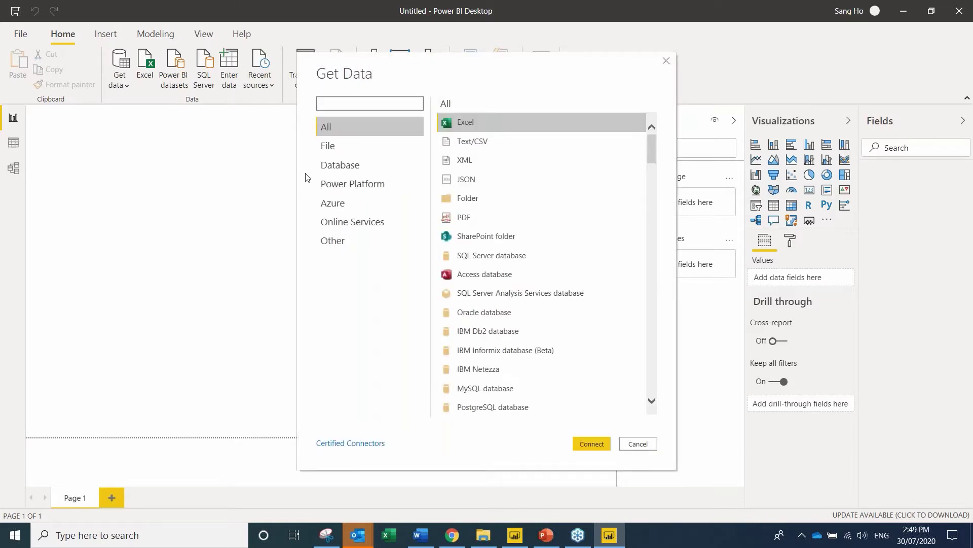
click(337, 167)
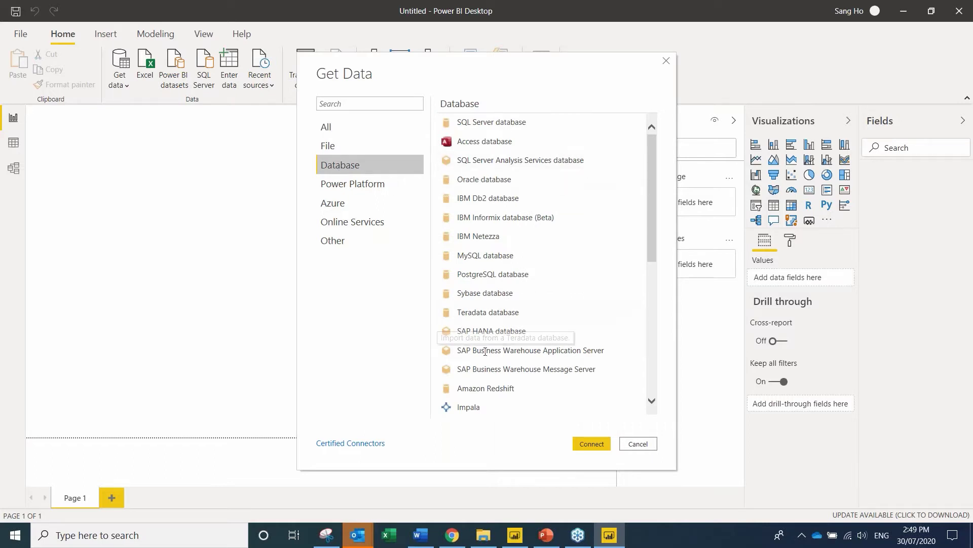
click(493, 123)
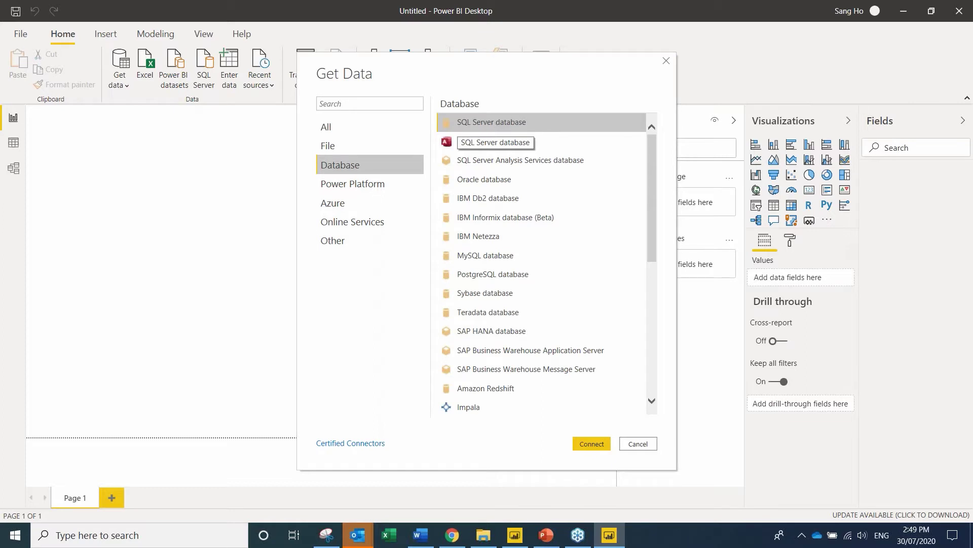
click(584, 444)
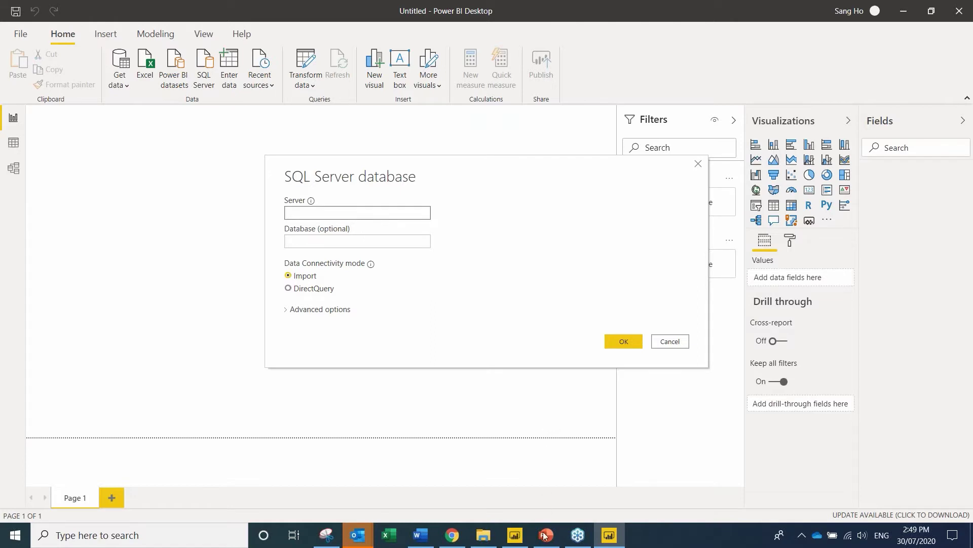
Open SQL Server Management Studio for the server name, and enter DESKTOP-V5VSM24 as the server in Power BI's SQL Server connection.
mouse_move(546, 537)
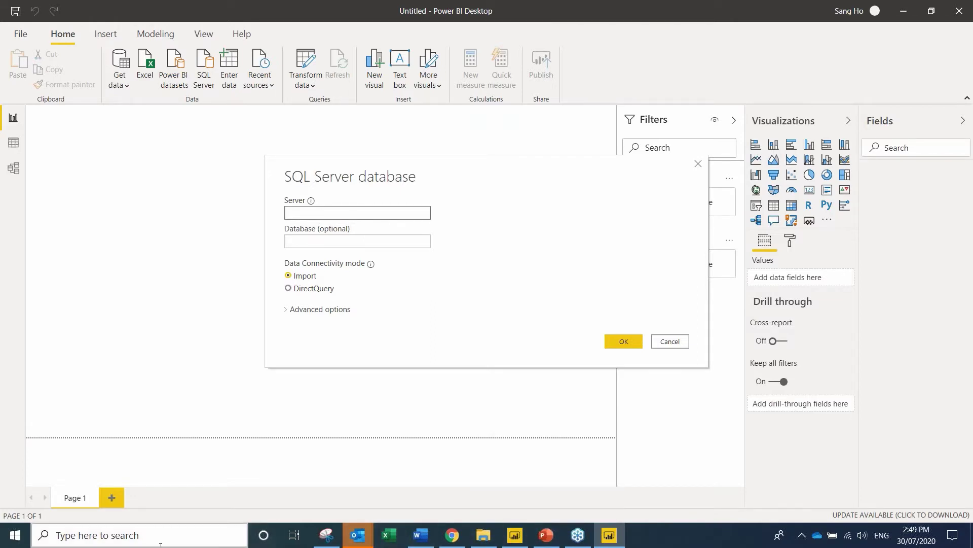
click(16, 538)
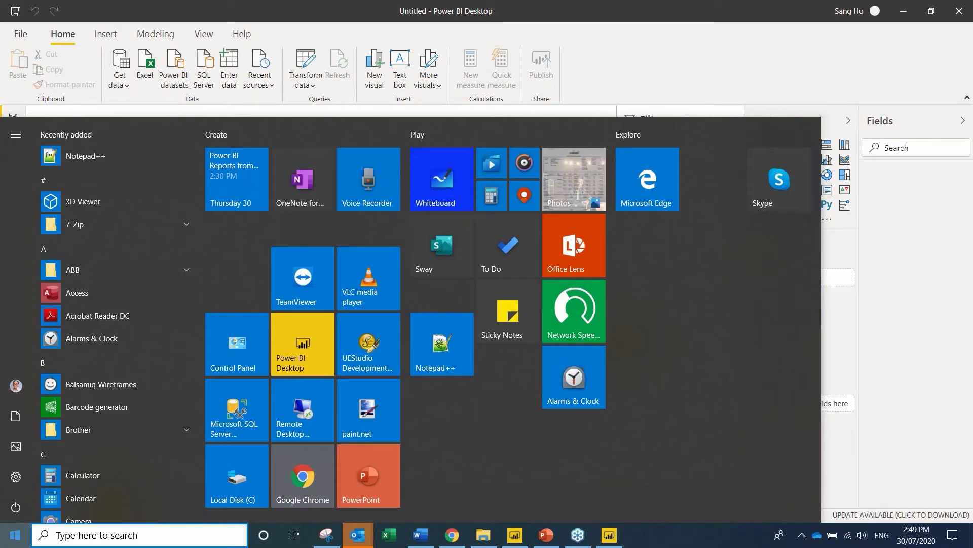
click(253, 419)
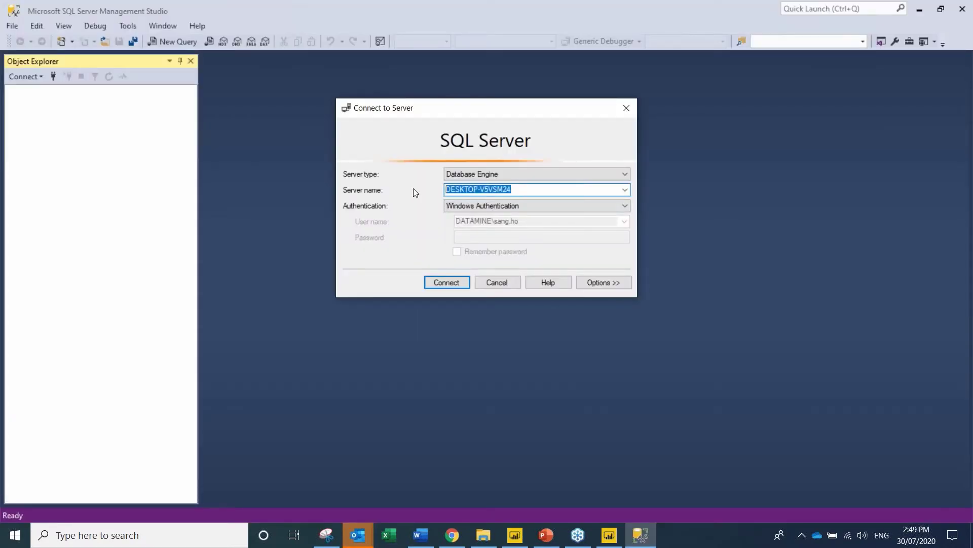
click(604, 541)
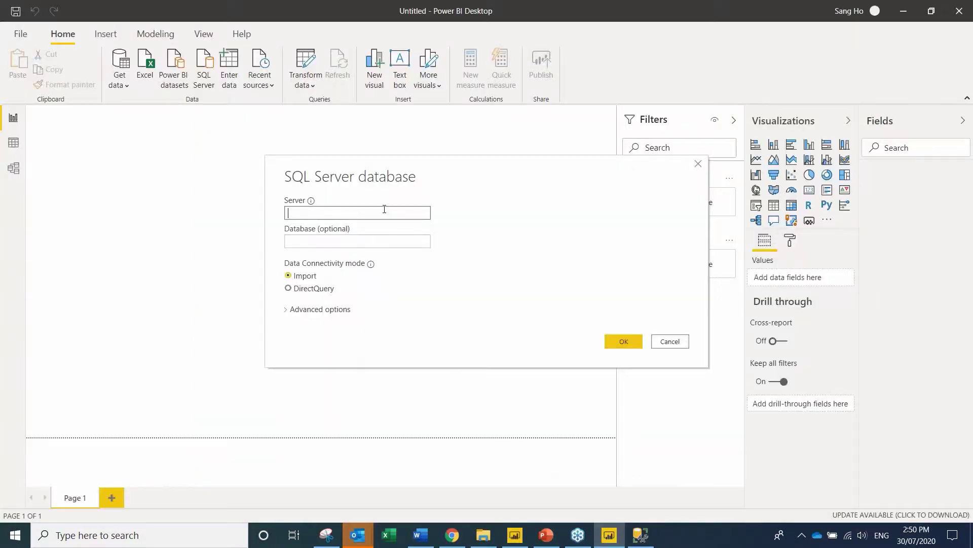
click(384, 212)
text(DESKTOP-V5VSM24)
click(379, 242)
click(380, 244)
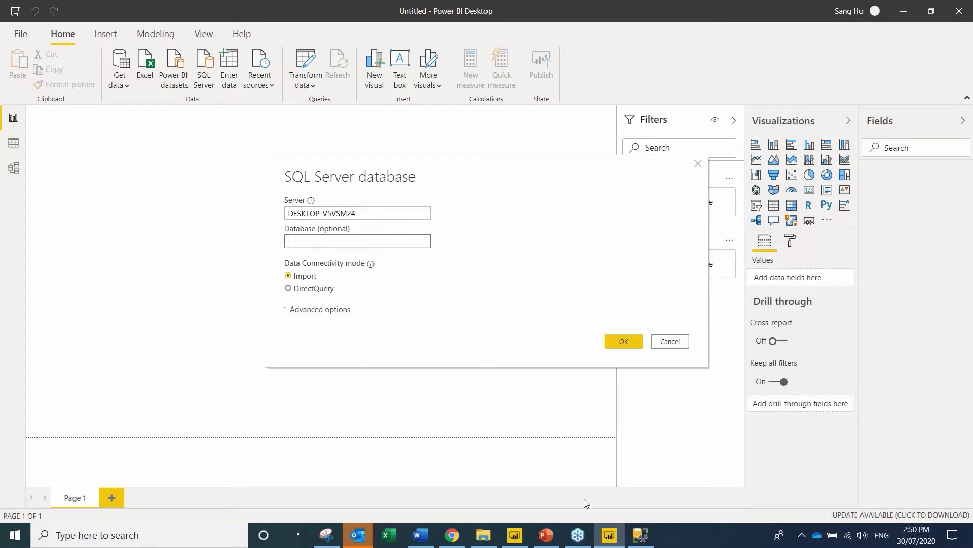
Switch to SQL Server Management Studio, connect to the server and copy the name of the CCVelox_CHD database.
click(640, 537)
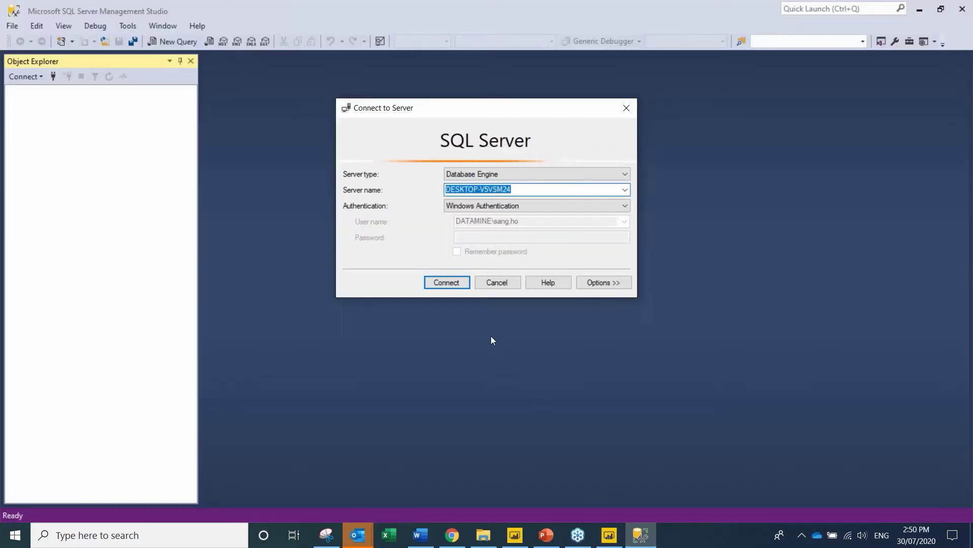
click(461, 286)
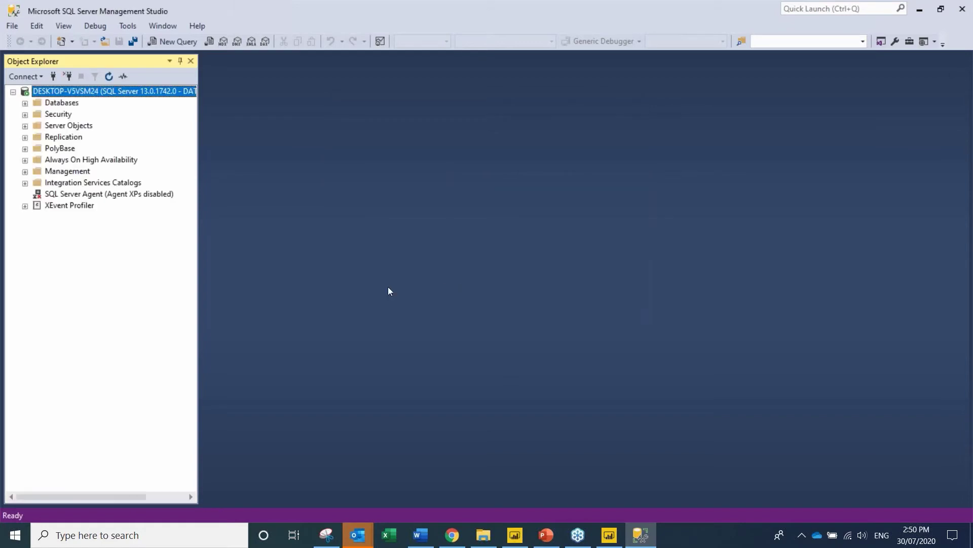
click(26, 104)
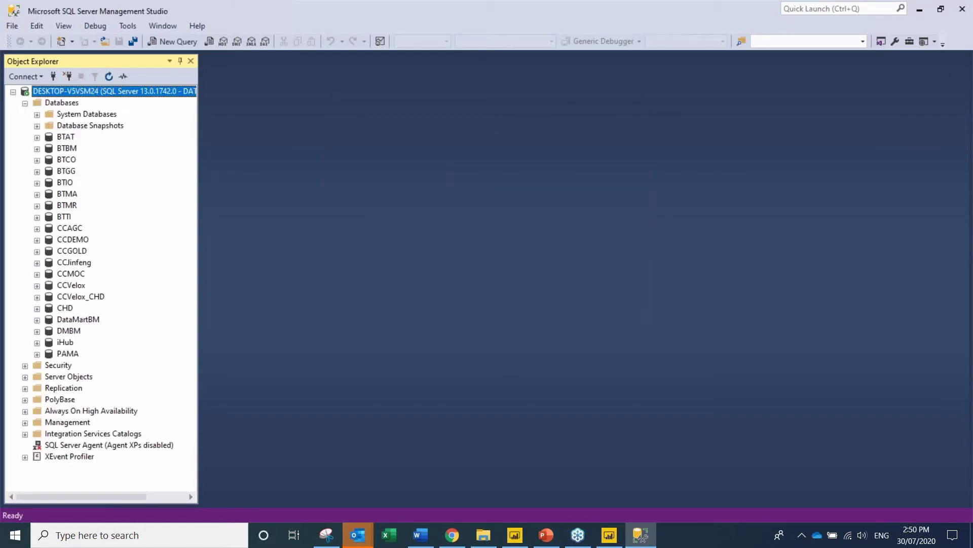
click(67, 297)
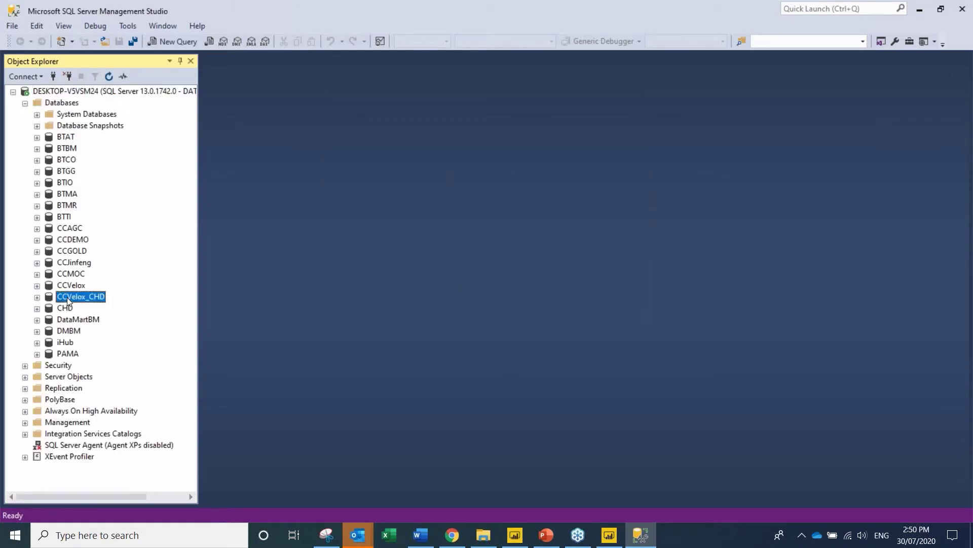
key(F2)
key(ctrl+c)
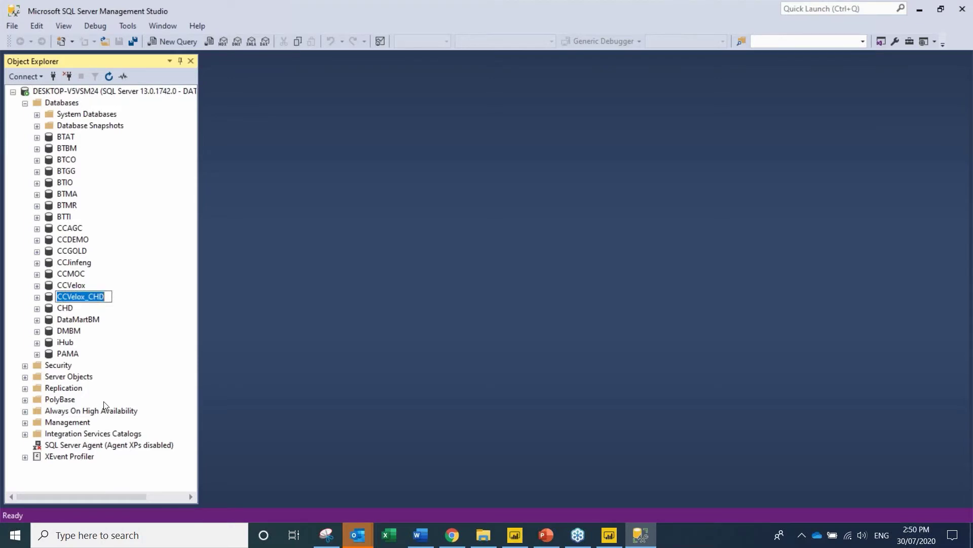
Return to Power BI Desktop, set the database to CCVelox_CHD and connect in Import mode.
click(608, 534)
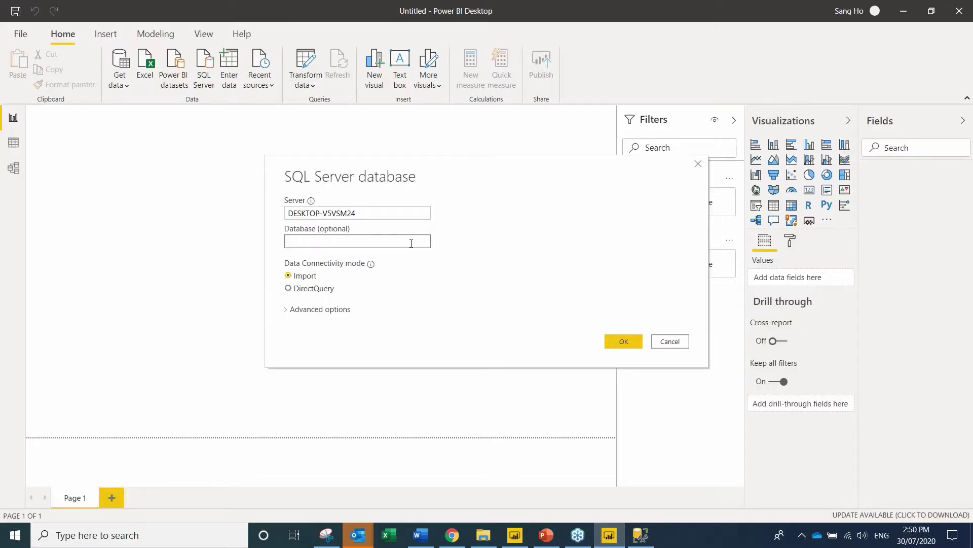
key(ctrl+v)
click(629, 348)
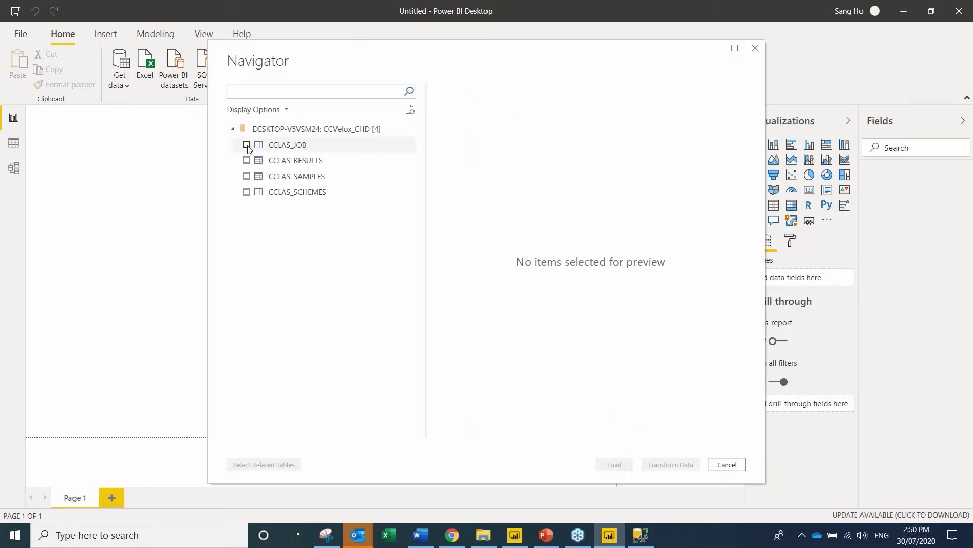
Load the CCLAS_JOB, CCLAS_RESULTS, CCLAS_SAMPLES and CCLAS_SCHEMES tables from the CCVelox_CHD database.
click(246, 146)
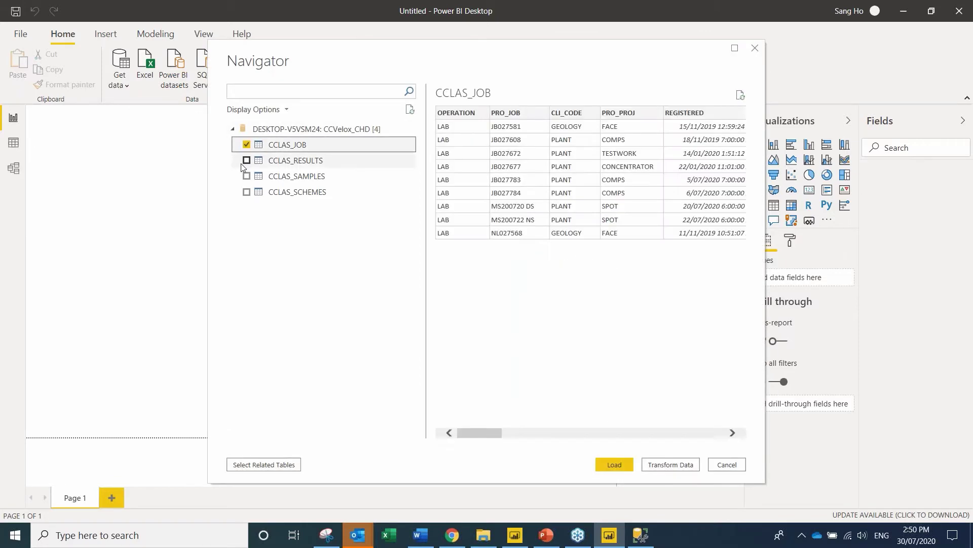
click(247, 161)
click(247, 177)
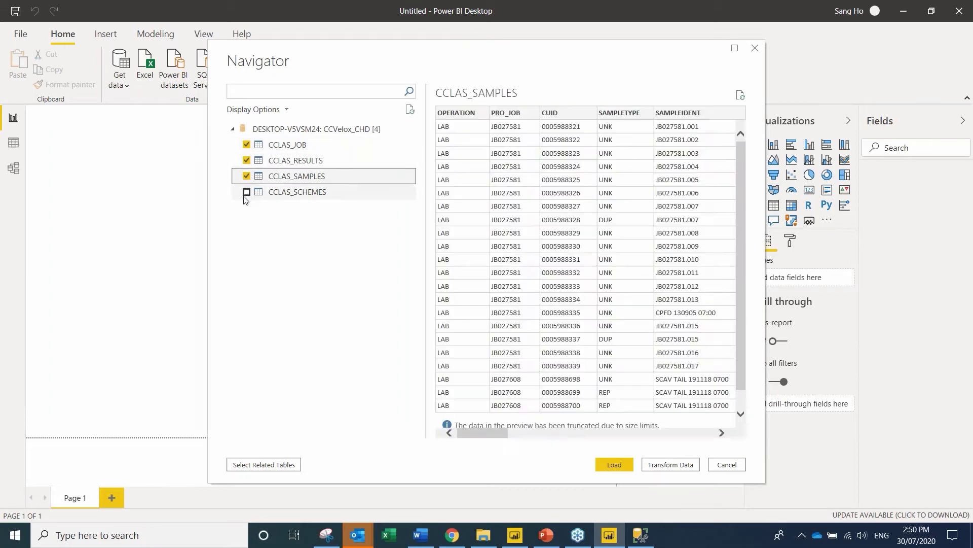
click(247, 193)
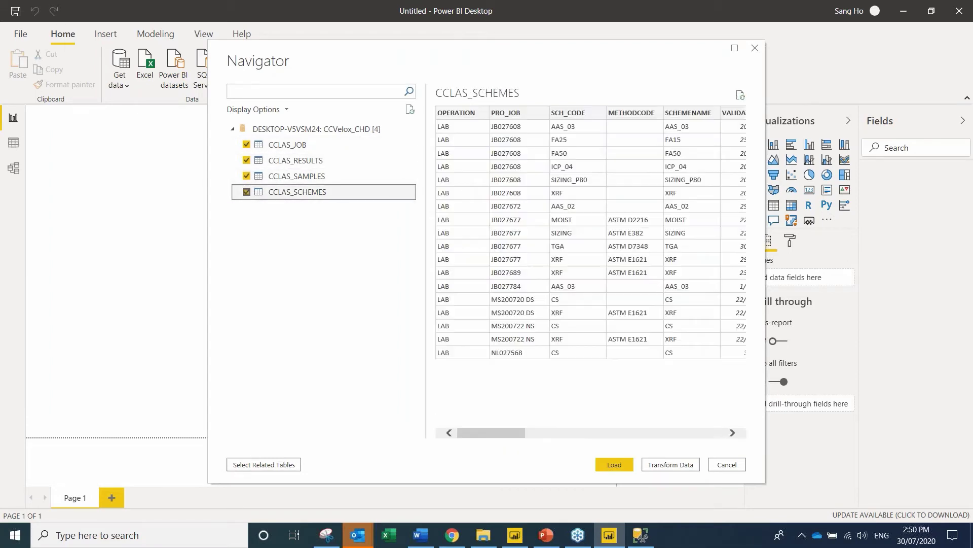
click(627, 469)
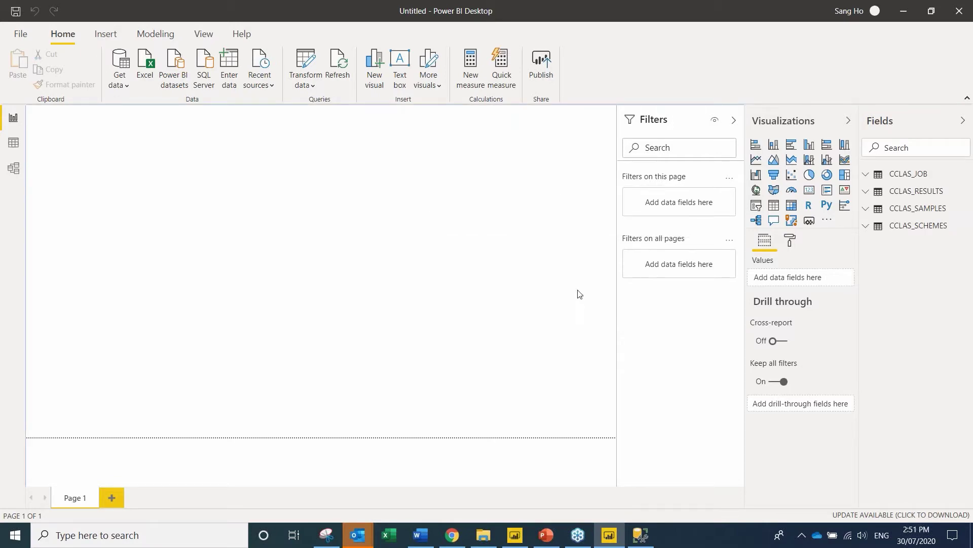
Examine the relationships between the imported tables in the model diagram and in the list of managed relationships.
click(14, 172)
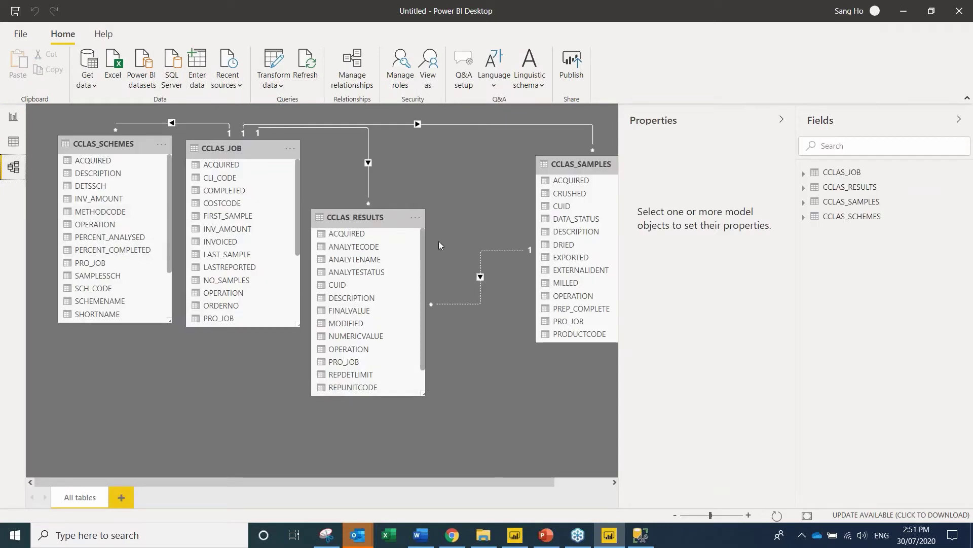
click(785, 123)
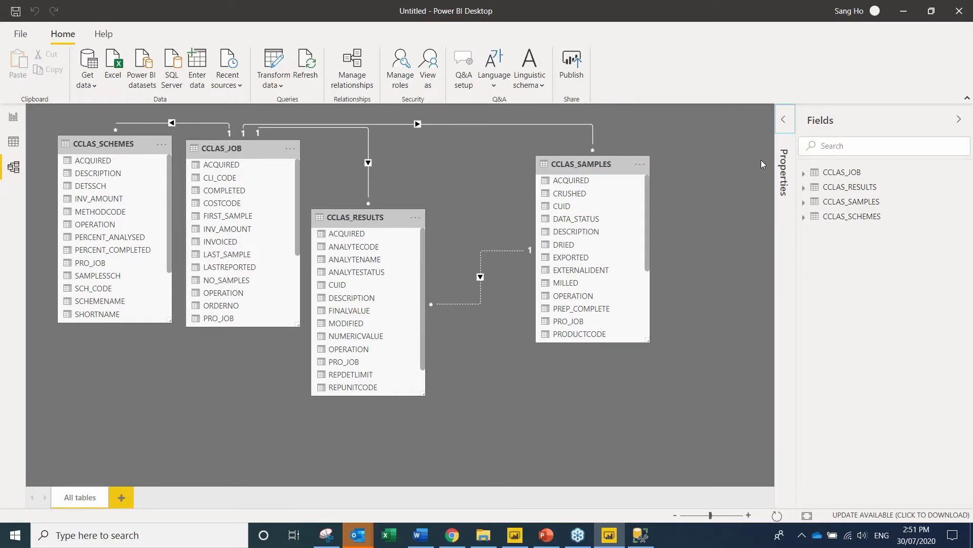
click(352, 63)
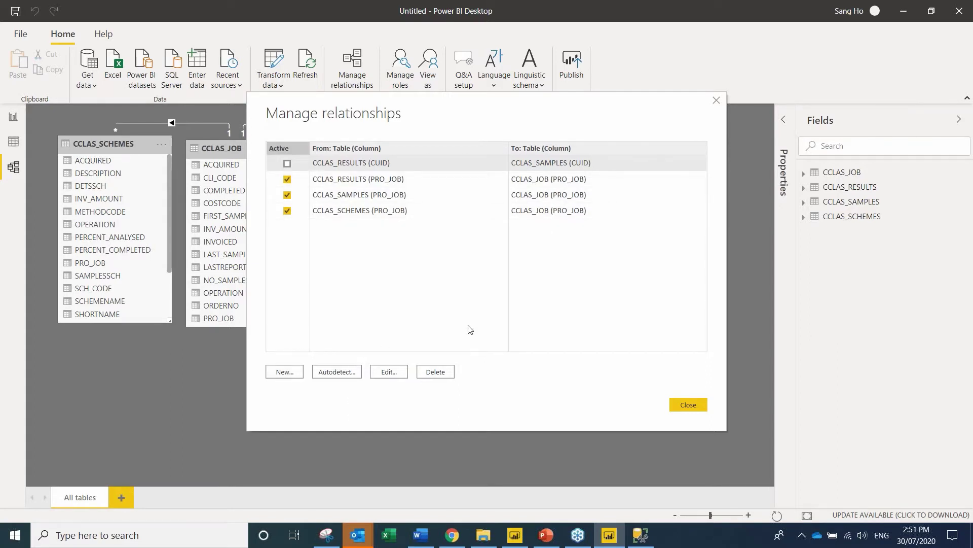
click(688, 408)
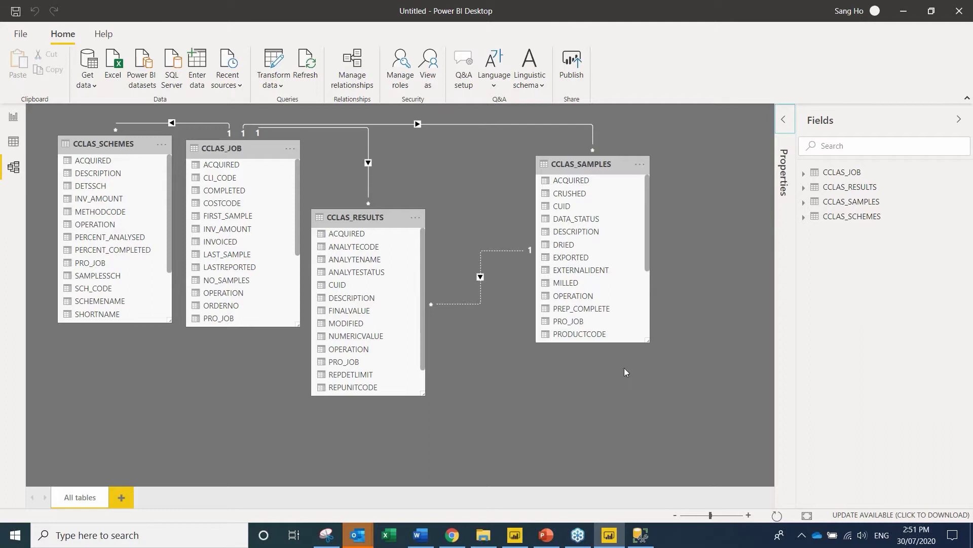
Inspect the fields of CCLAS_JOB and the data rows of the CCLAS_RESULTS table in the data view.
click(13, 142)
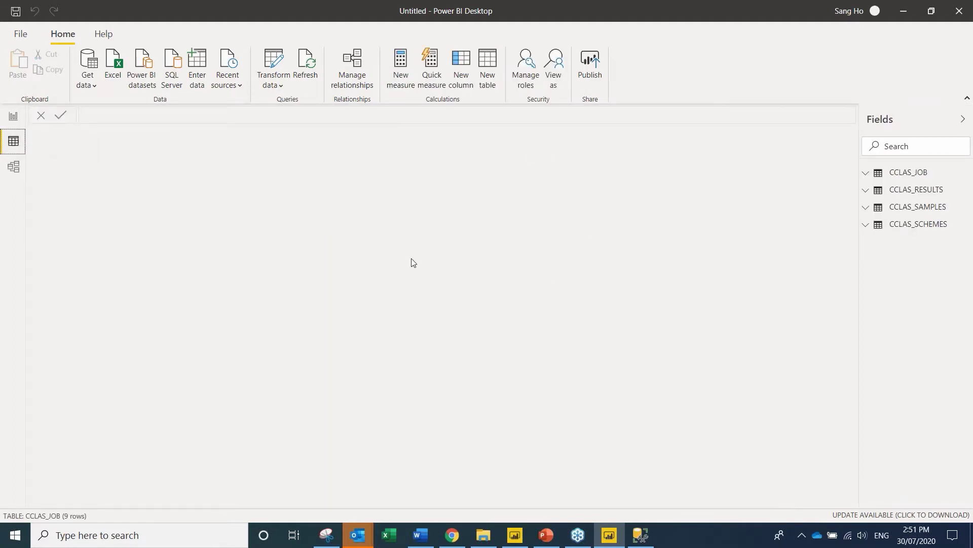
click(912, 178)
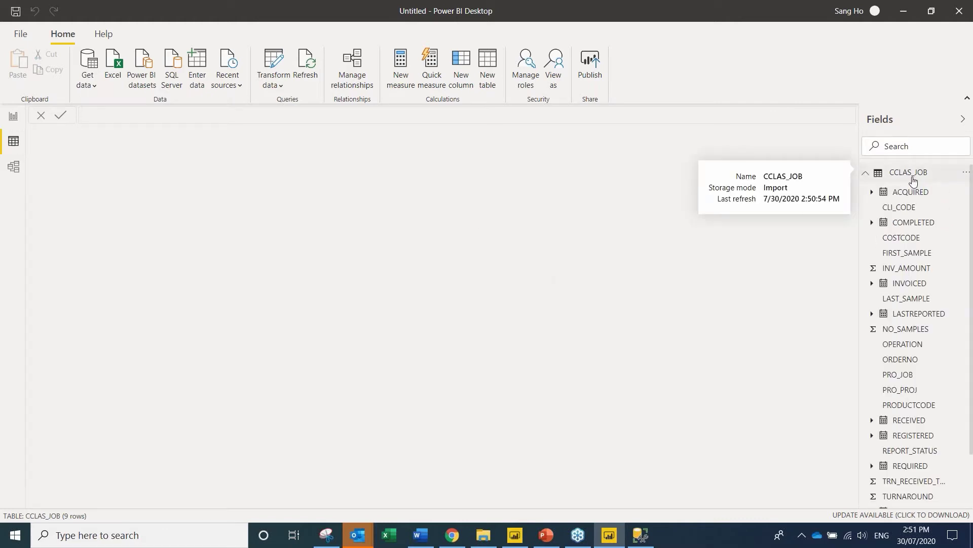
click(913, 180)
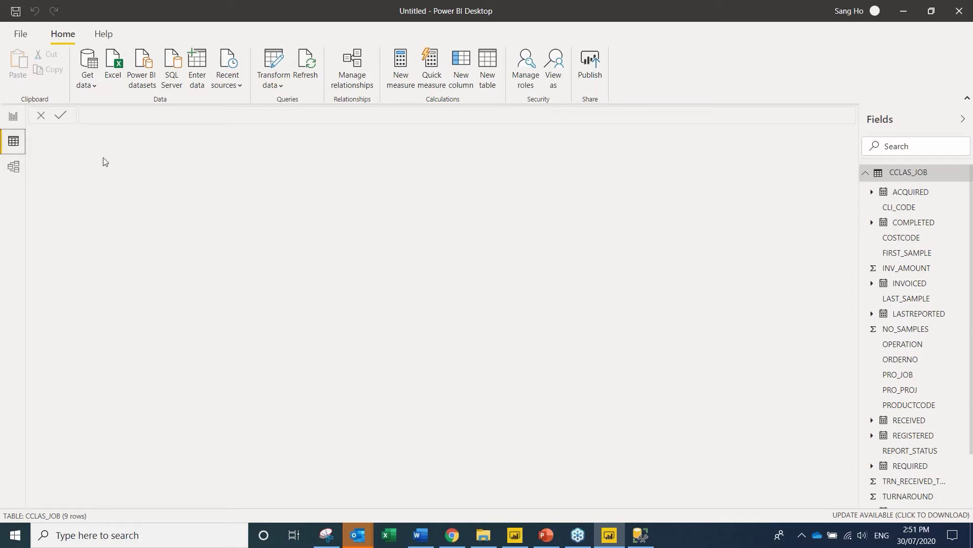
click(903, 173)
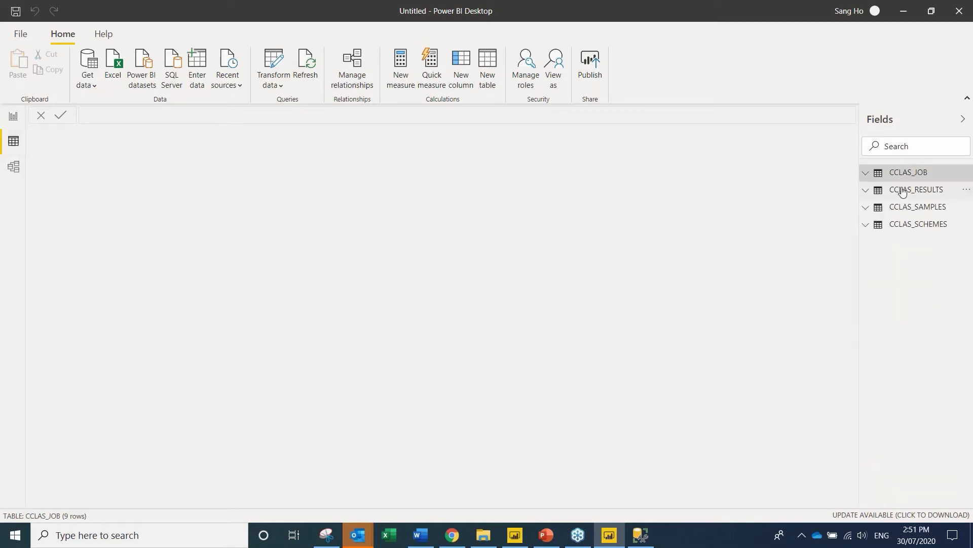
click(902, 190)
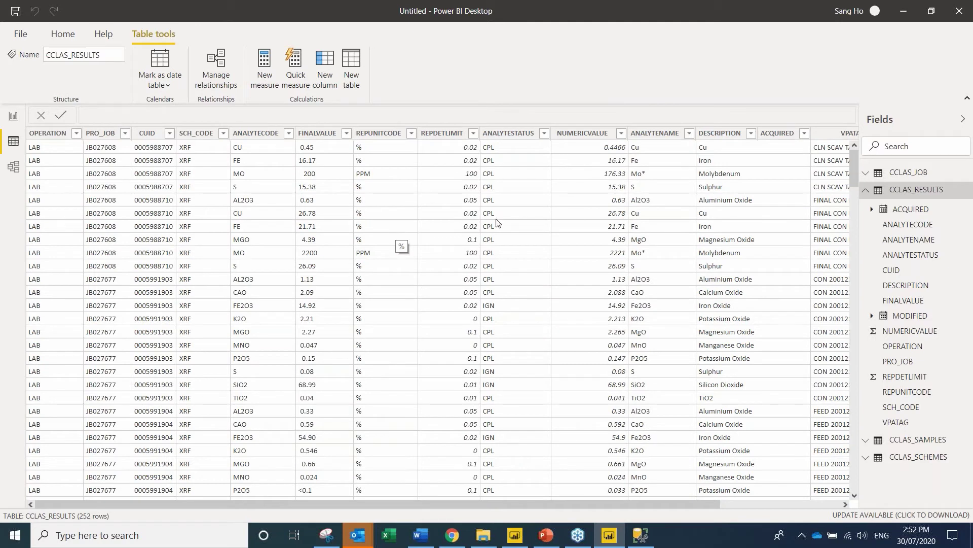
click(866, 192)
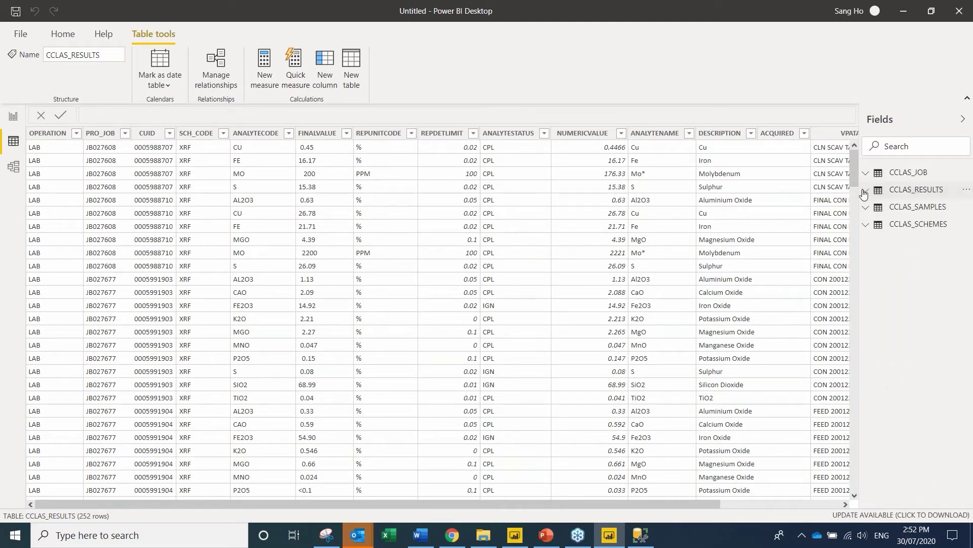
Add an empty line chart to the report page and enlarge it to span the visible canvas width.
click(12, 119)
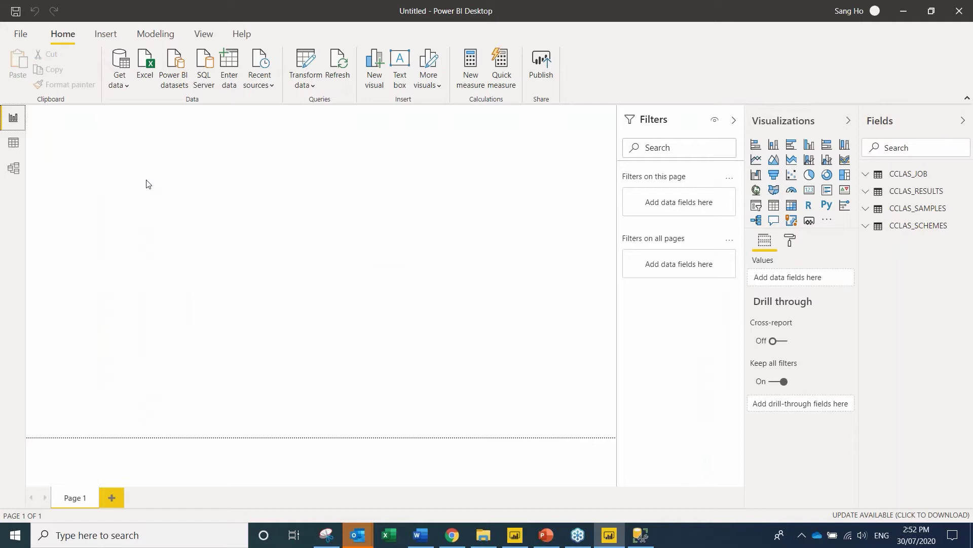
click(757, 160)
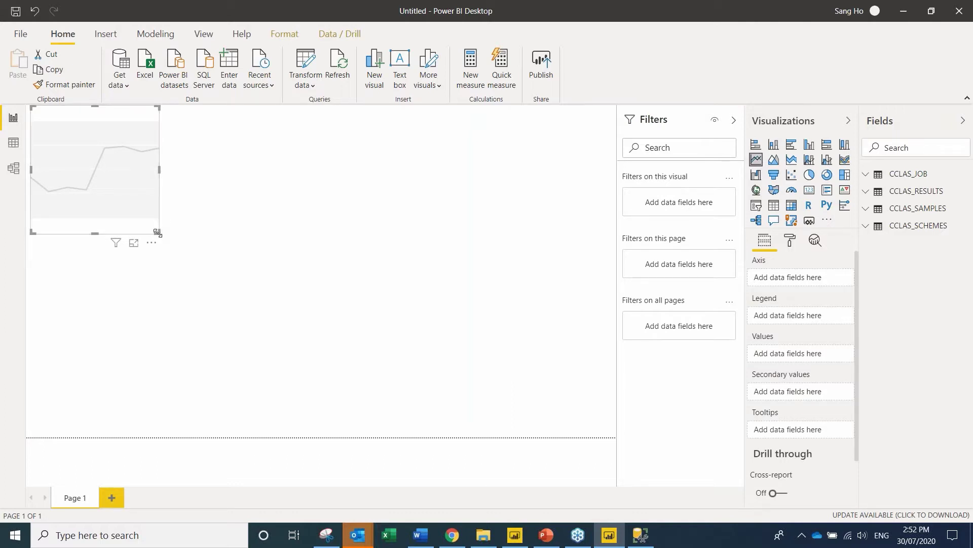
drag(157, 233, 608, 376)
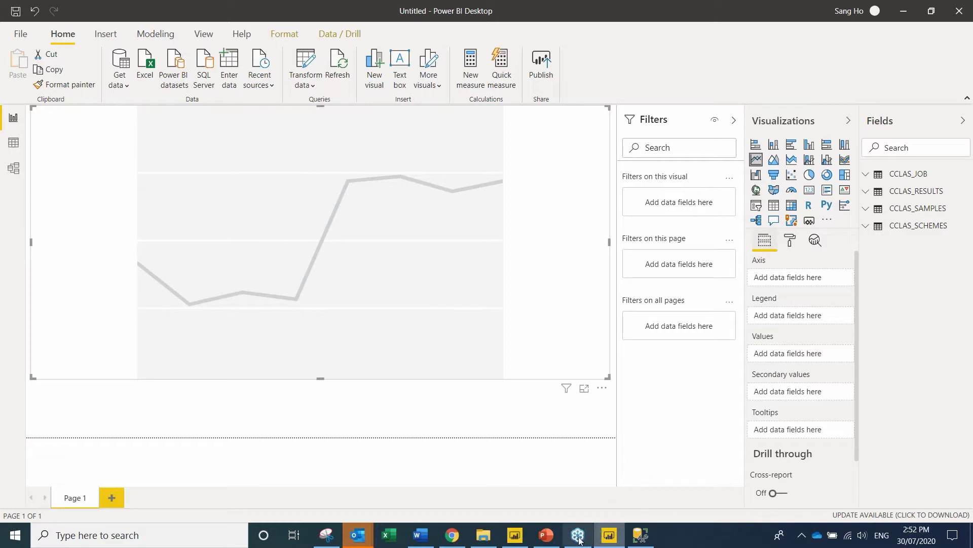
Switch to the CC Webinar 05 report to view its TimeLimits table data, and open the source workbook TimeLimits.xlsx from the desktop in Excel.
mouse_move(519, 540)
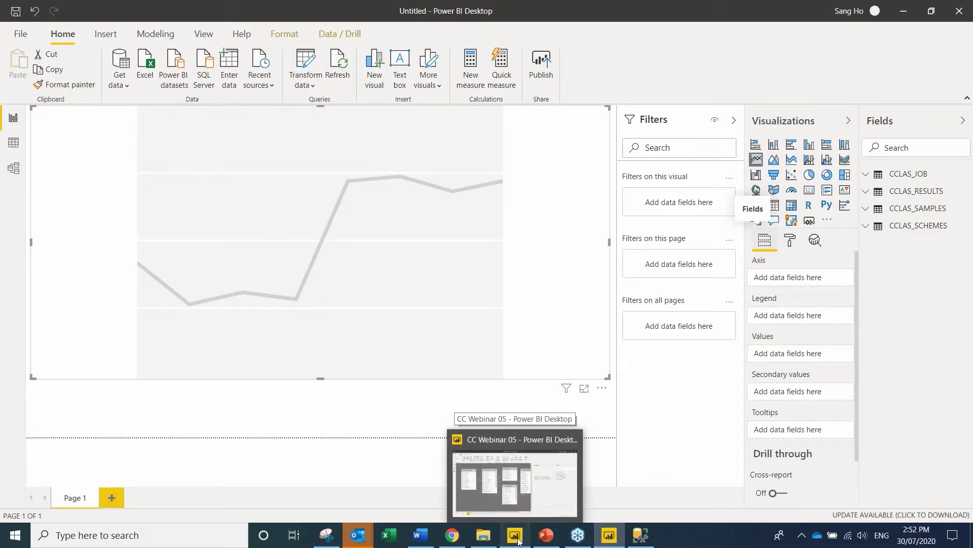
click(507, 479)
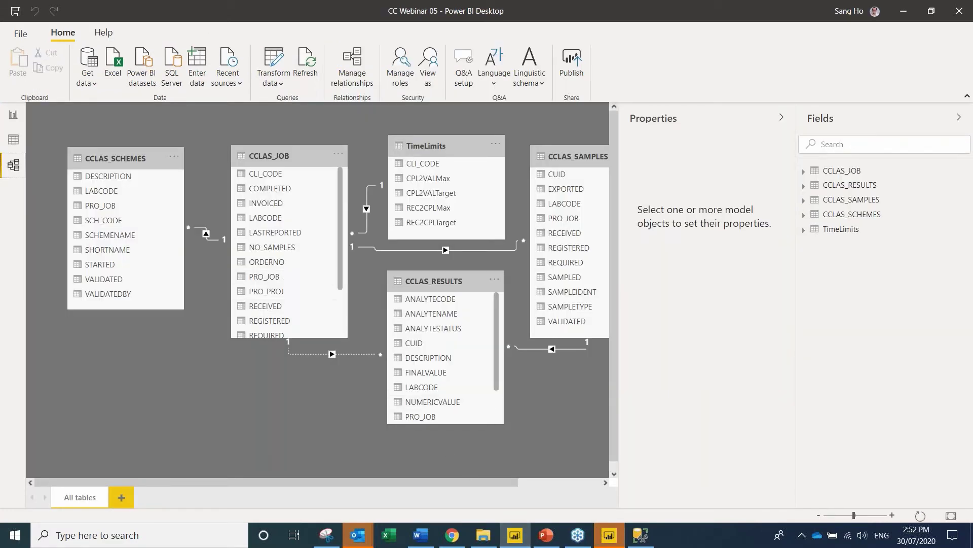
click(13, 141)
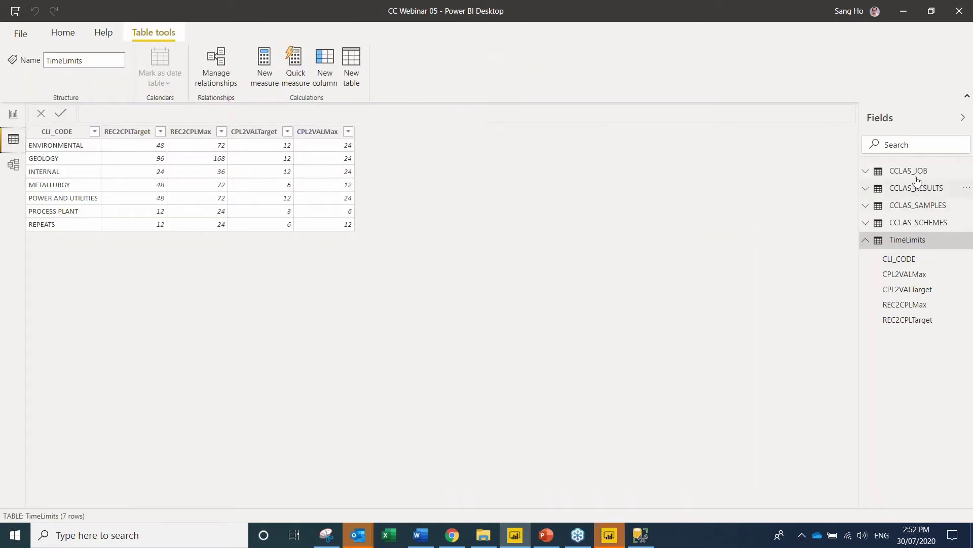
mouse_move(930, 242)
key(super+d)
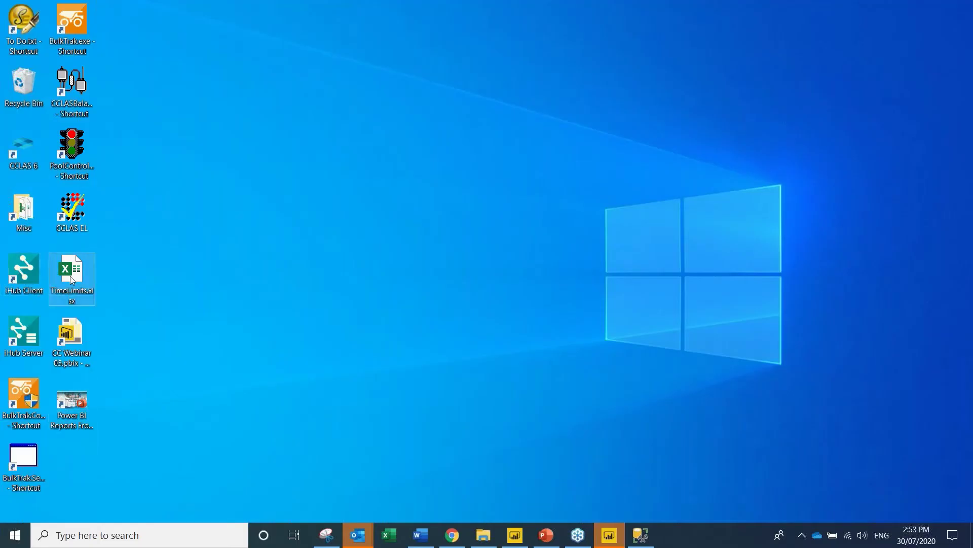
double_click(70, 276)
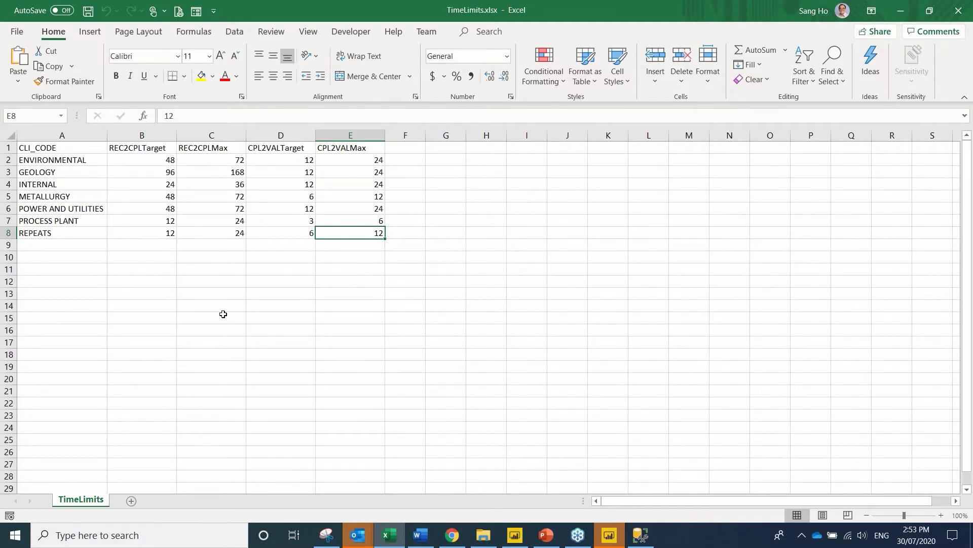
Return to the untitled Power BI report and load the TimeLimits sheet from the Excel workbook TimeLimits.xlsx.
click(610, 542)
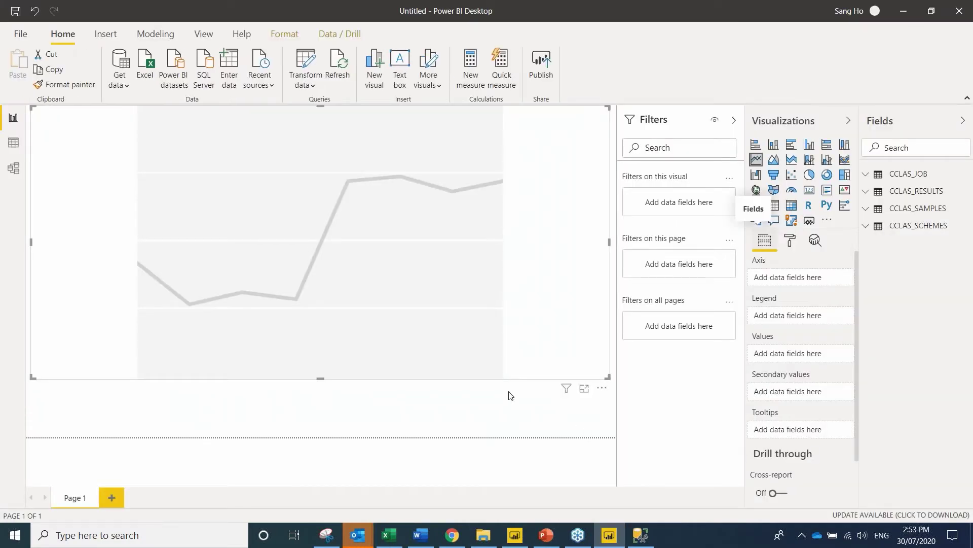
click(145, 64)
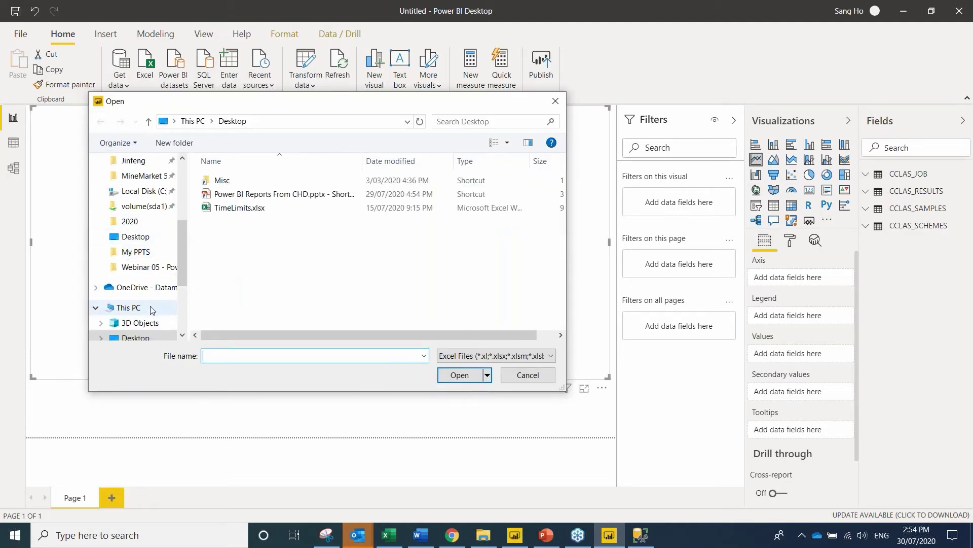
click(239, 209)
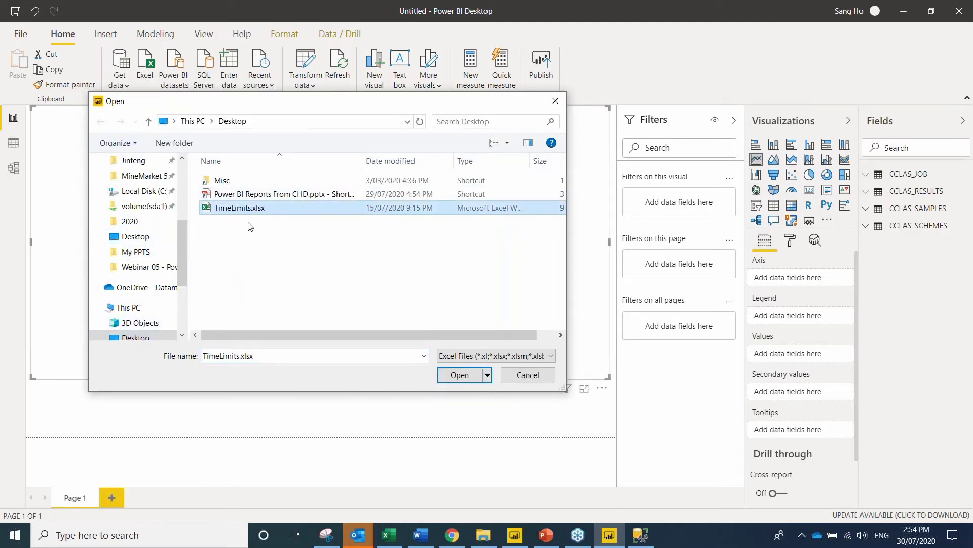
click(457, 375)
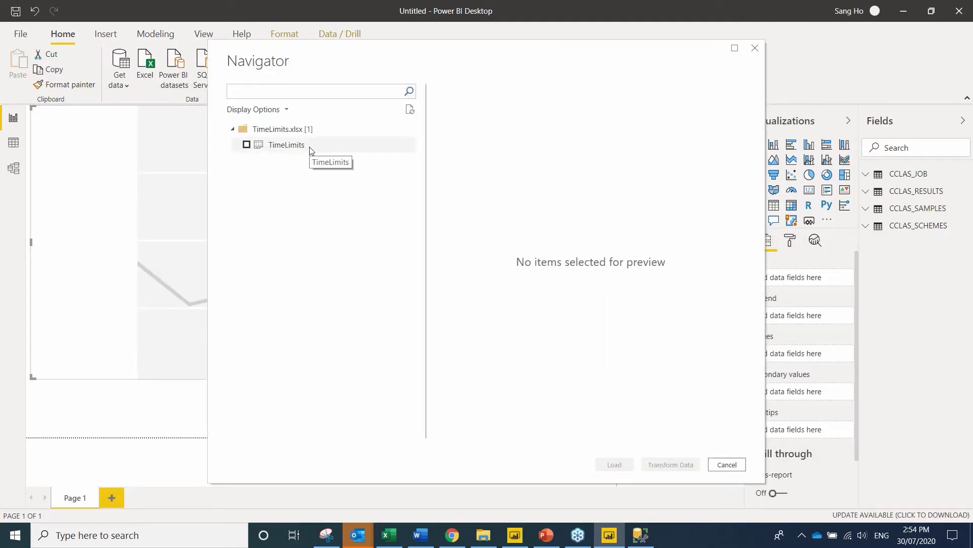
click(247, 145)
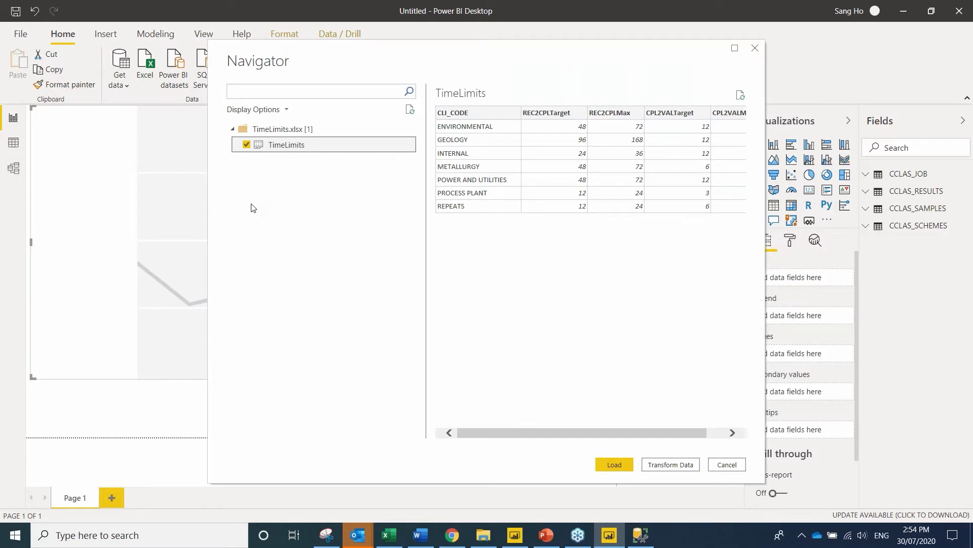
click(608, 463)
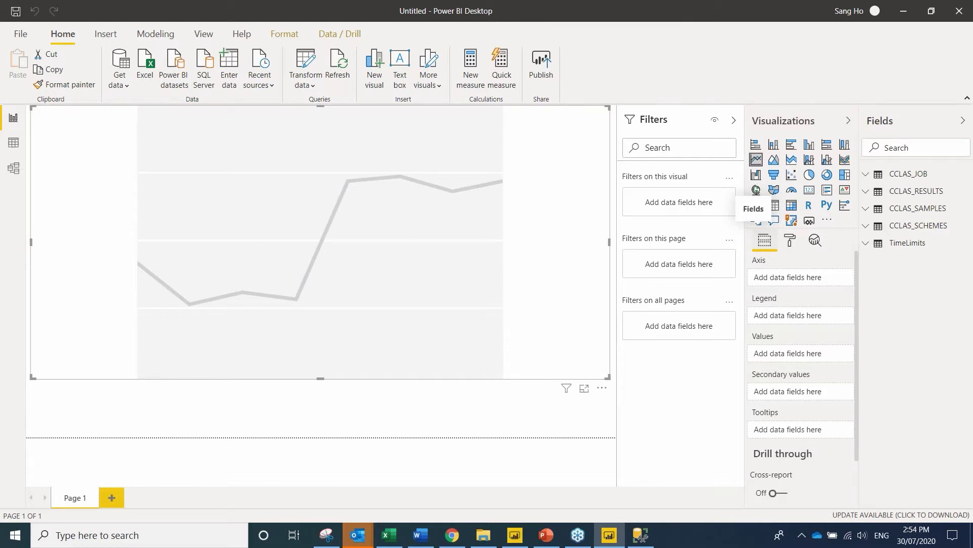
Collapse the field list in the model diagram and move the TimeLimits table below and between CCLAS_RESULTS and CCLAS_SAMPLES.
click(15, 172)
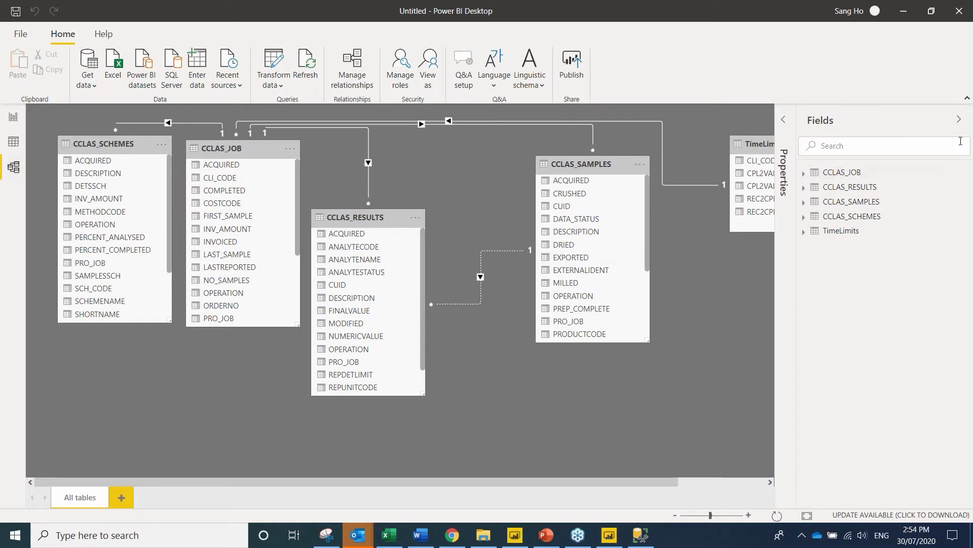
click(959, 119)
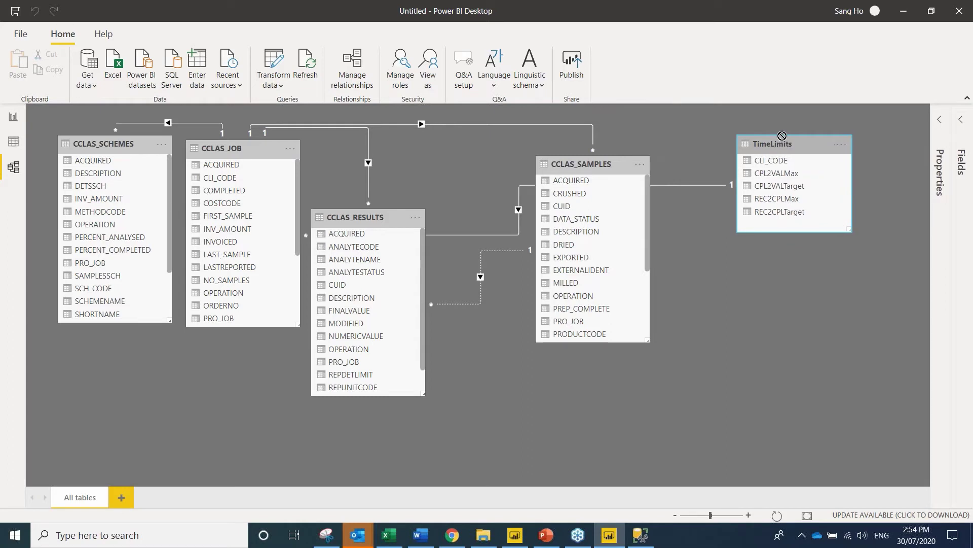
drag(773, 146, 458, 396)
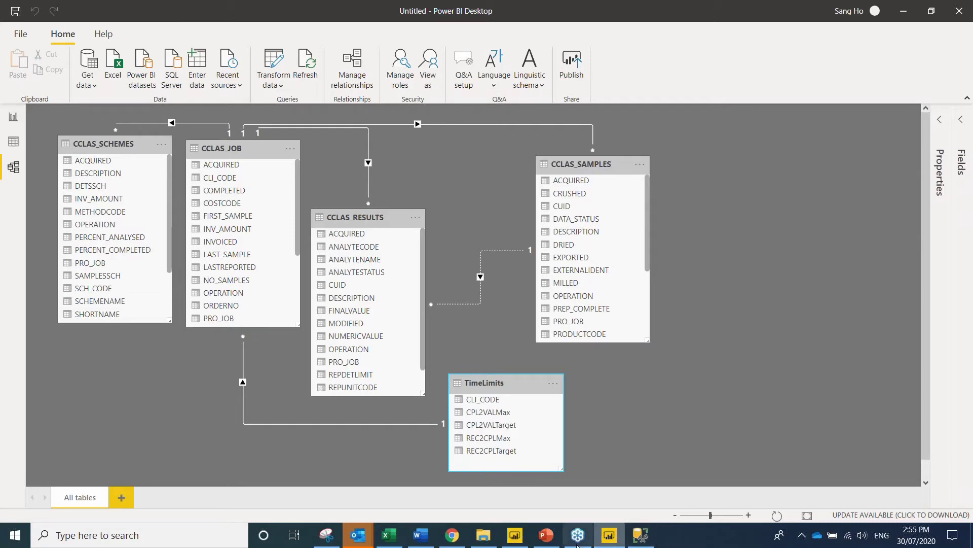
Switch to the CC Webinar 05 report and open the Turnaround page in its report view.
click(521, 541)
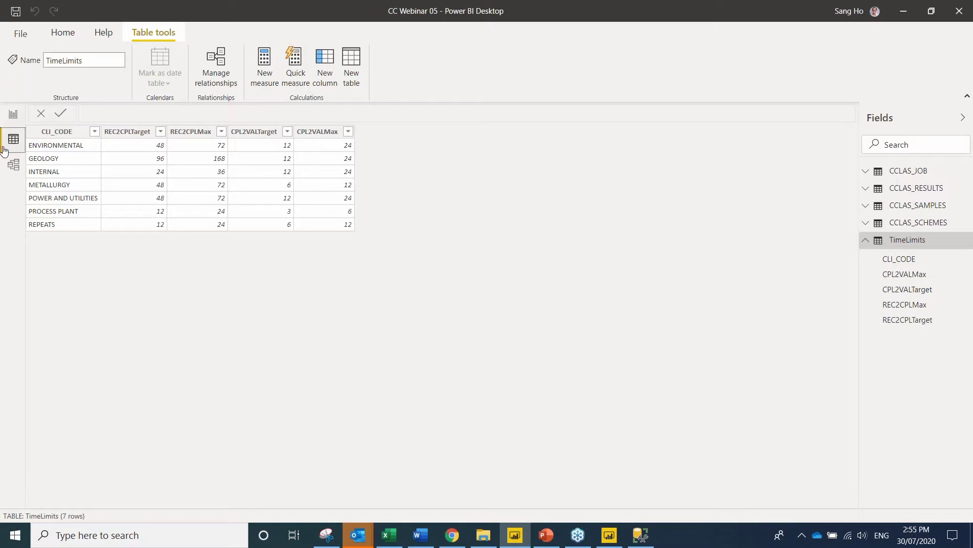
click(12, 121)
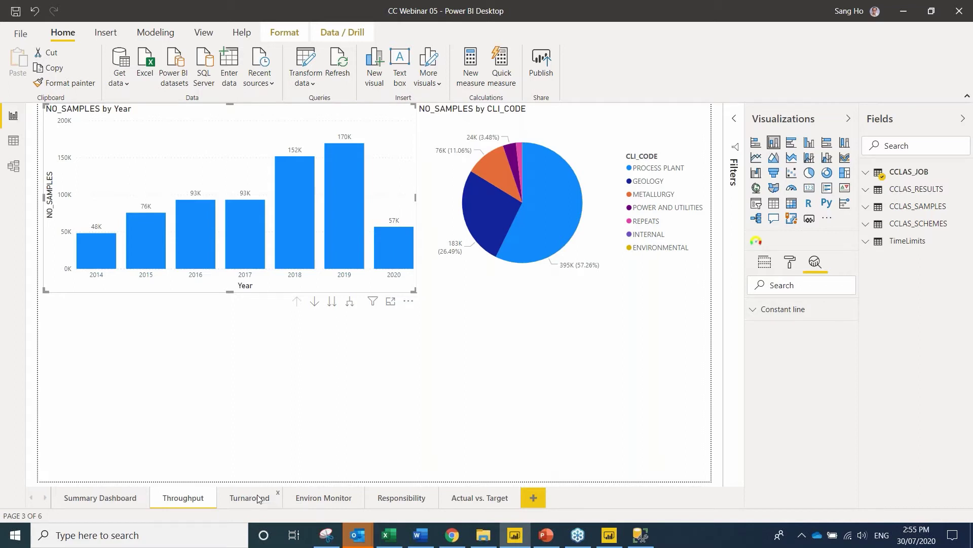
click(257, 494)
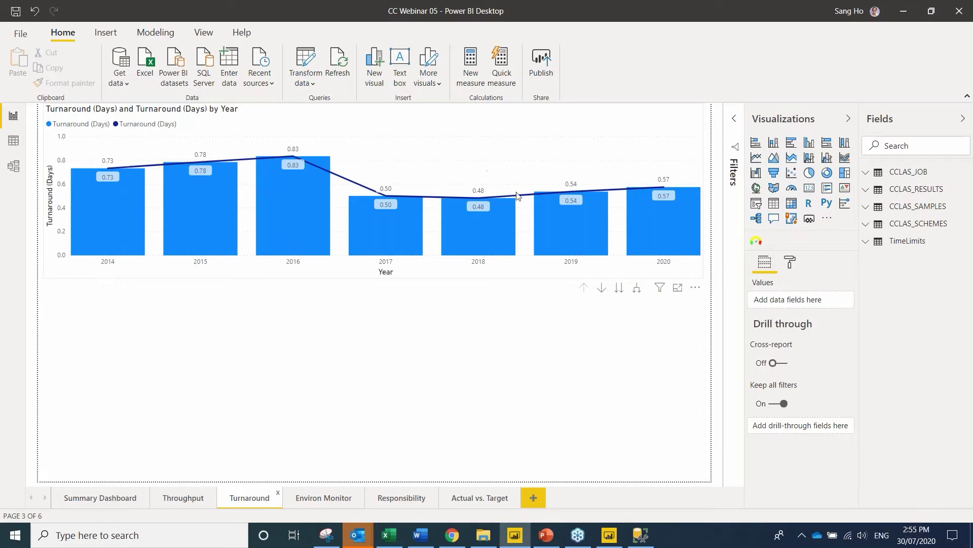
Drill the turnaround chart down through 2019 and October to the CLI_CODE level, and drill back up to the years.
click(601, 289)
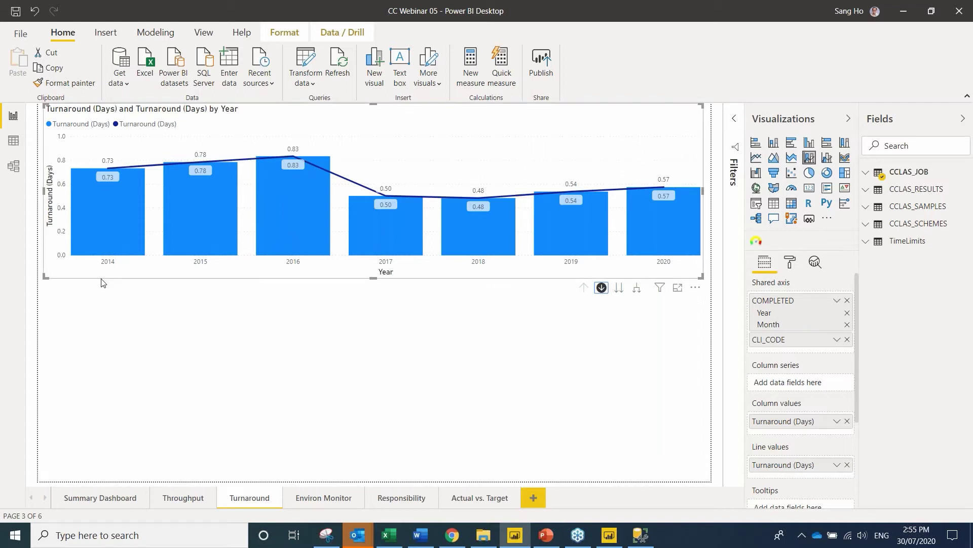
click(567, 229)
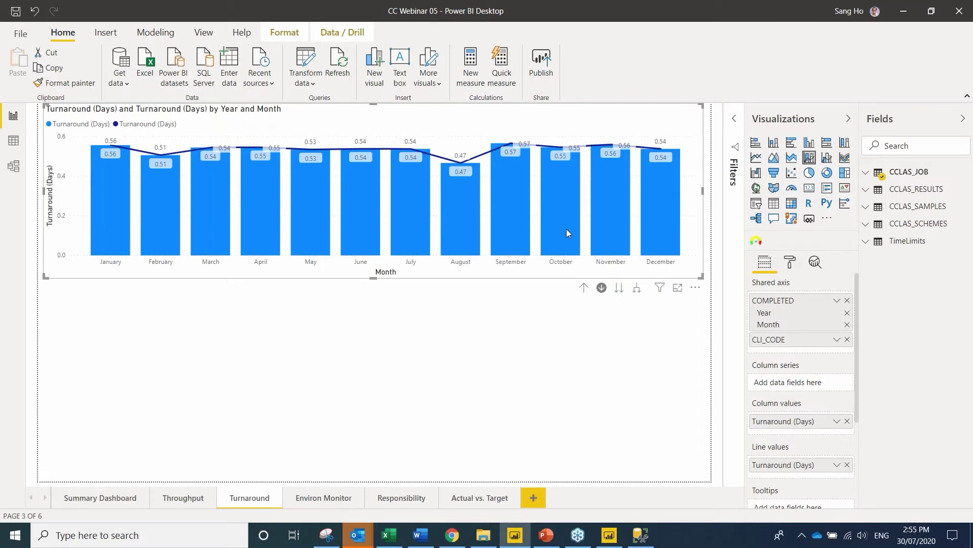
click(567, 229)
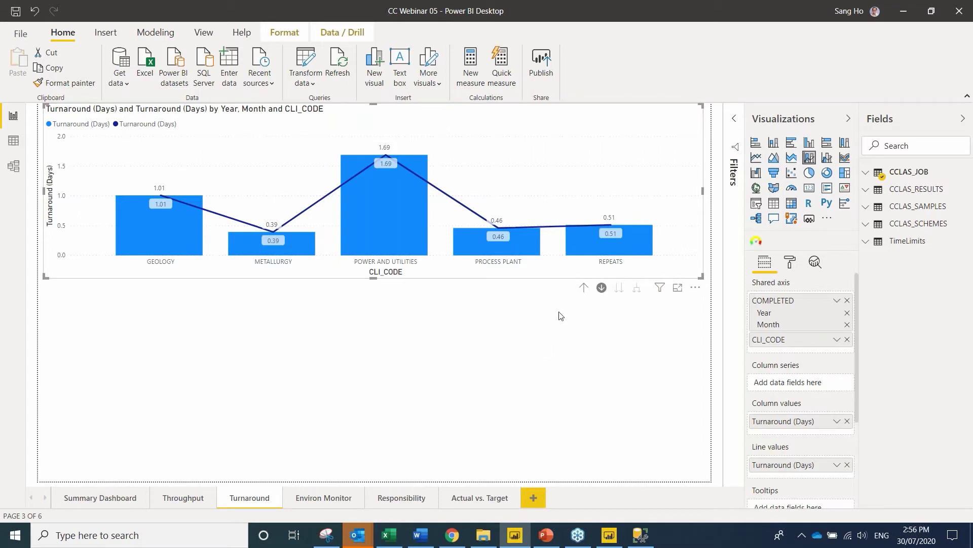
click(583, 288)
click(584, 288)
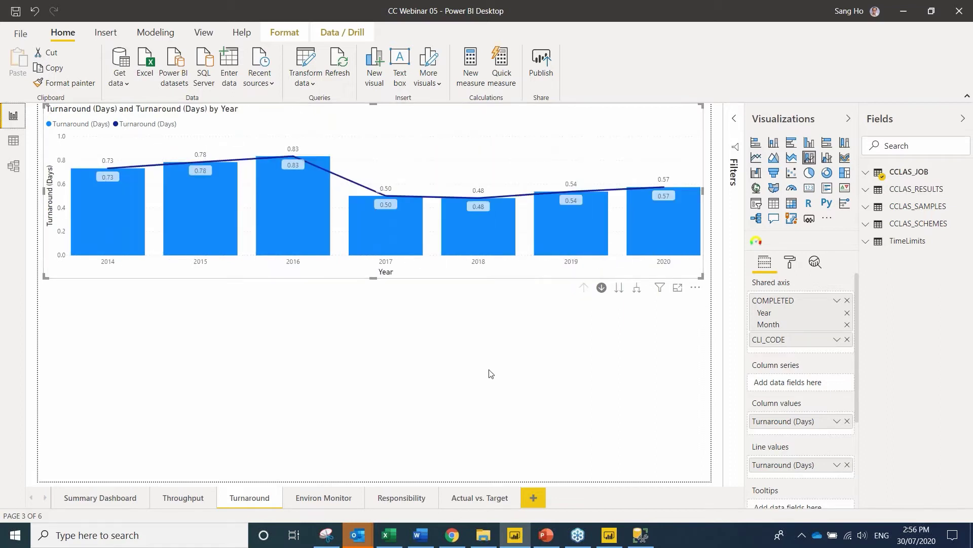
On the Environ Monitor page, examine the constant line and average line settings of the PH line chart.
click(306, 500)
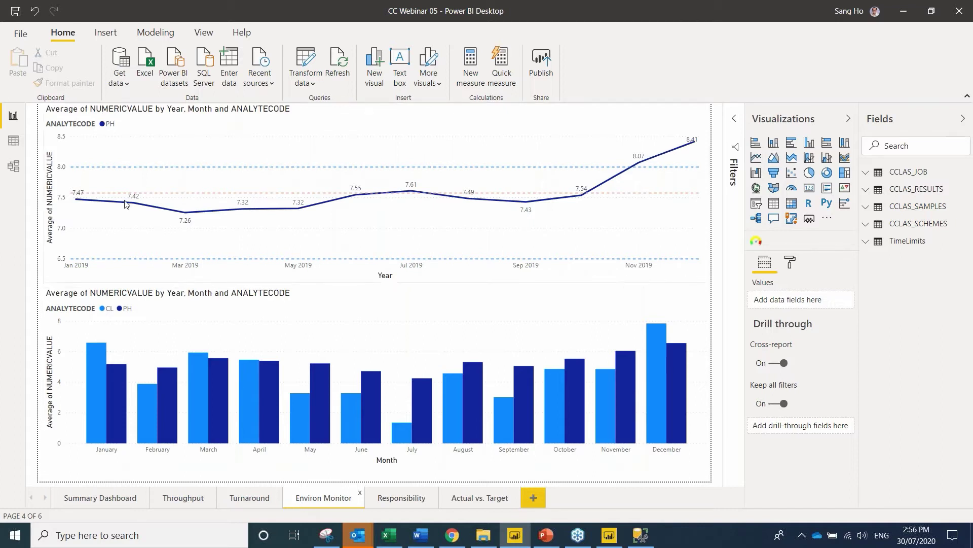
mouse_move(208, 162)
mouse_move(154, 261)
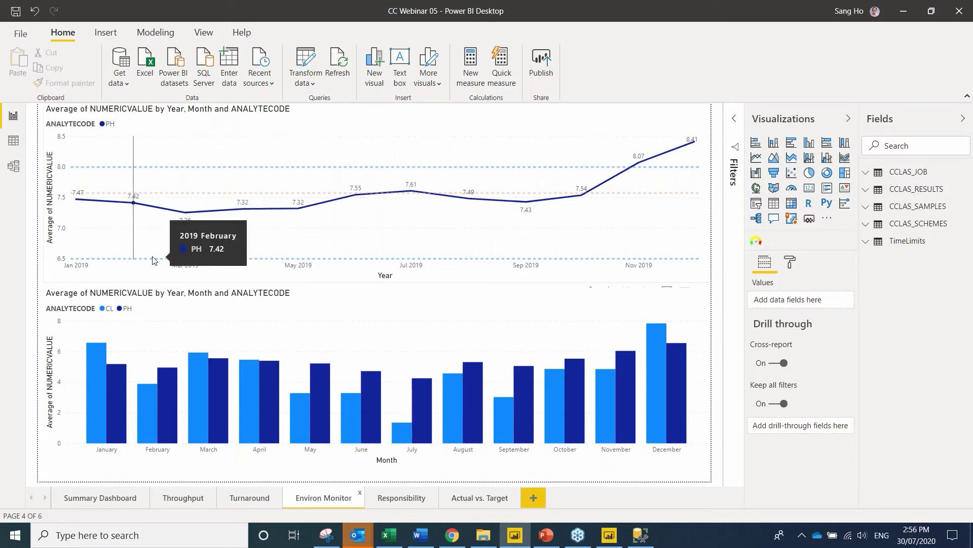
click(328, 129)
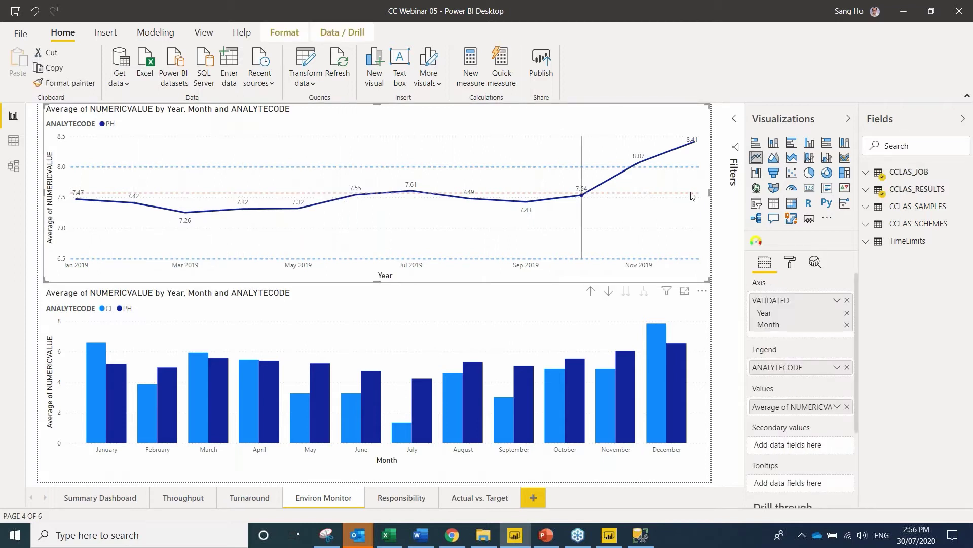
click(815, 263)
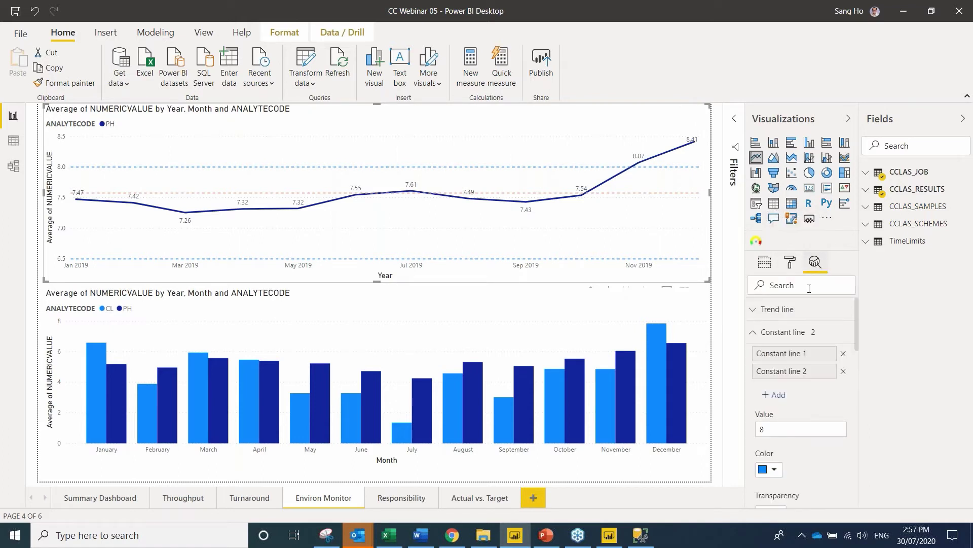
scroll(811, 420, down, 5)
scroll(813, 435, down, 3)
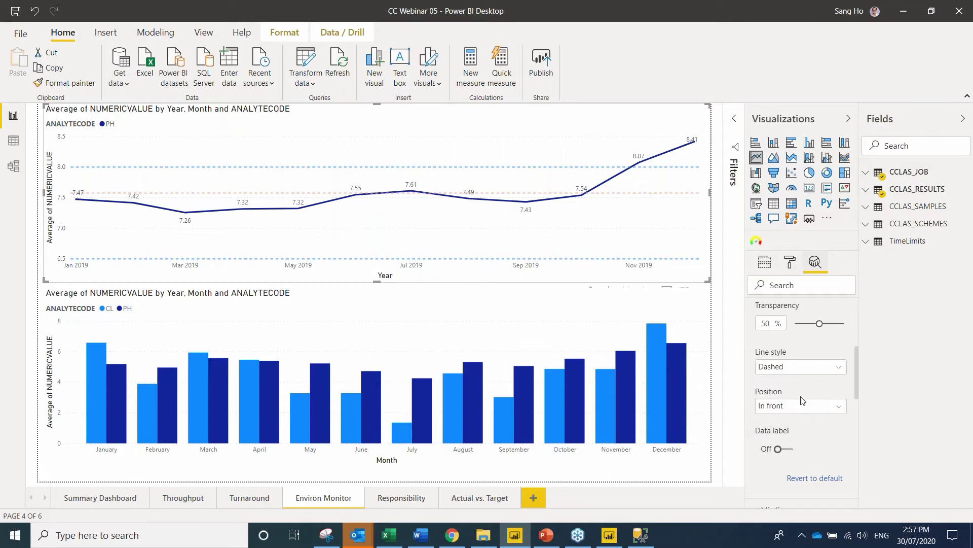
scroll(806, 398, up, 5)
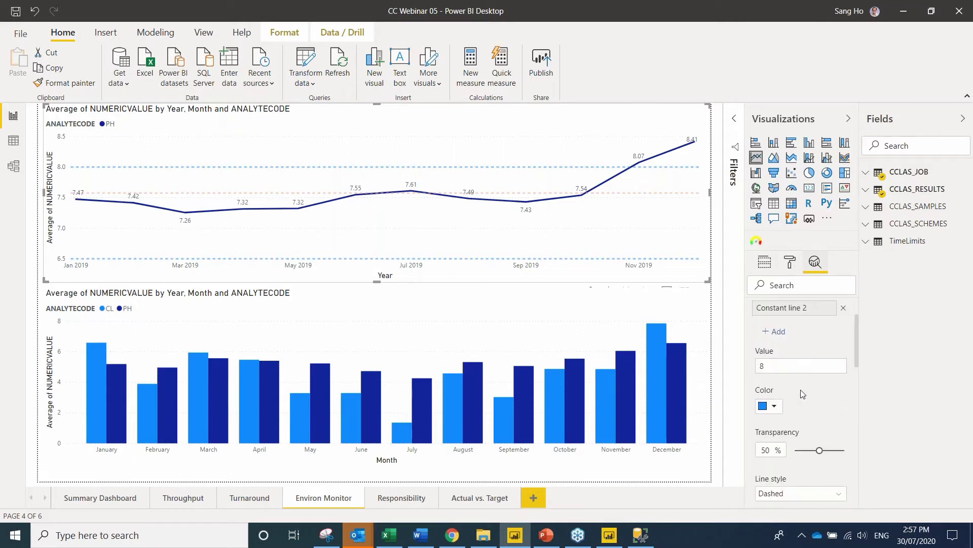
scroll(802, 393, down, 6)
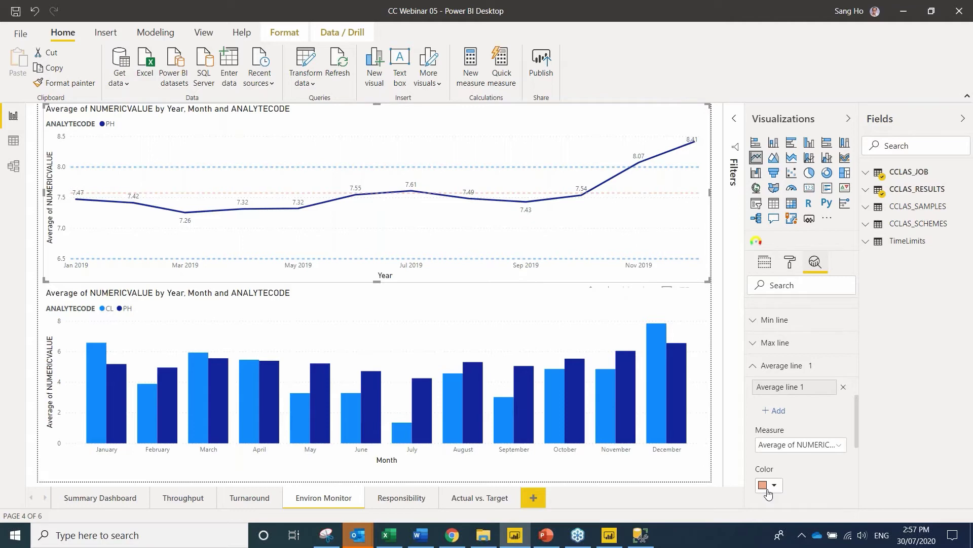
scroll(795, 369, up, 2)
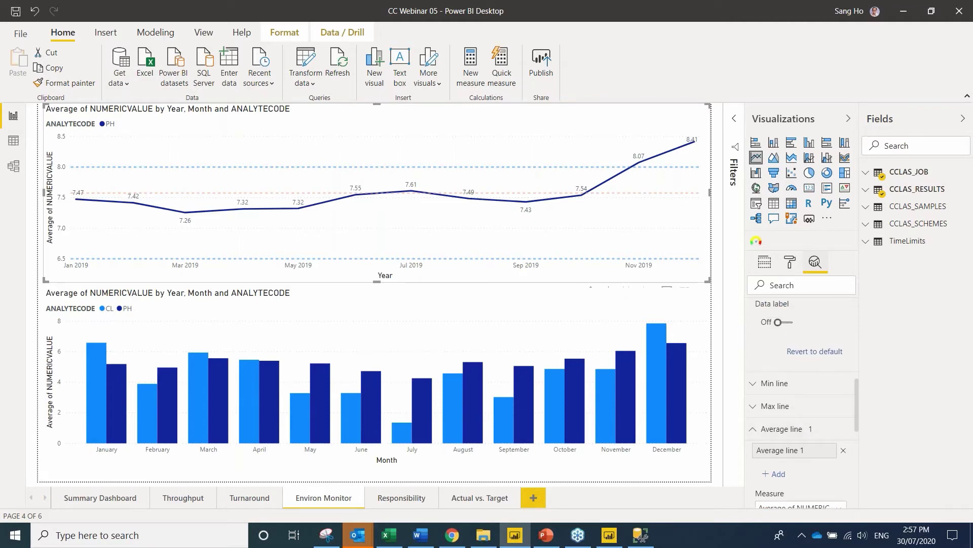
scroll(801, 395, up, 6)
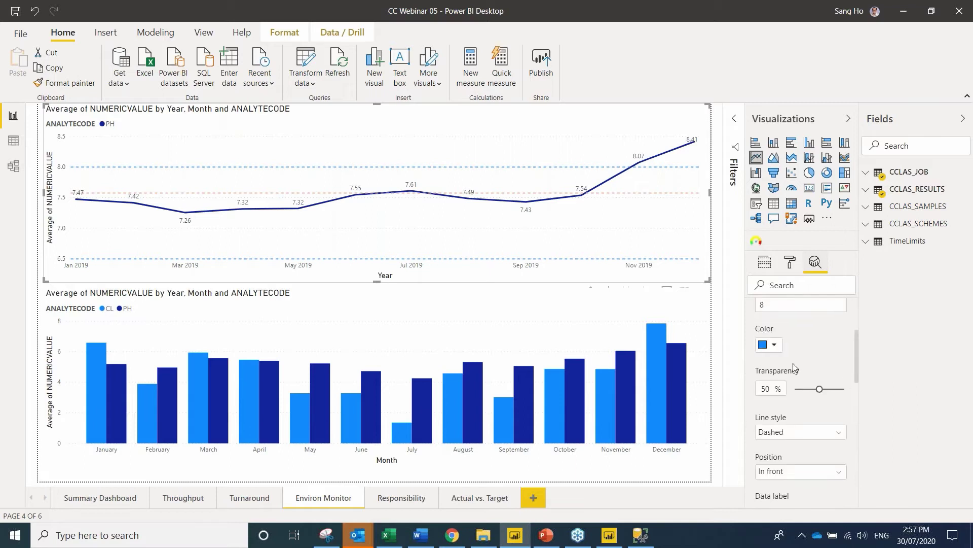
scroll(796, 367, up, 2)
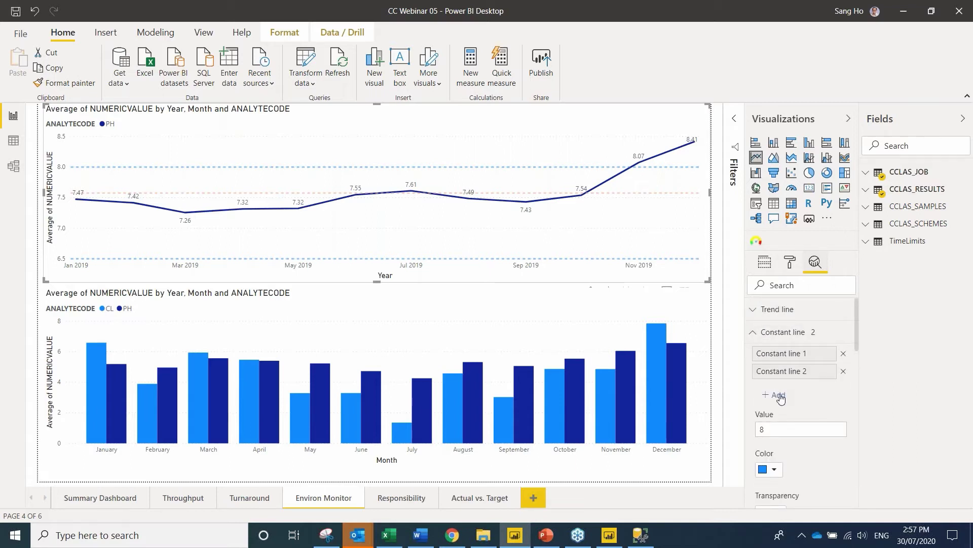
Set the value of the PH chart's upper constant line to 8.5.
click(790, 358)
mouse_move(67, 264)
click(783, 375)
click(775, 431)
text(.5)
key(Return)
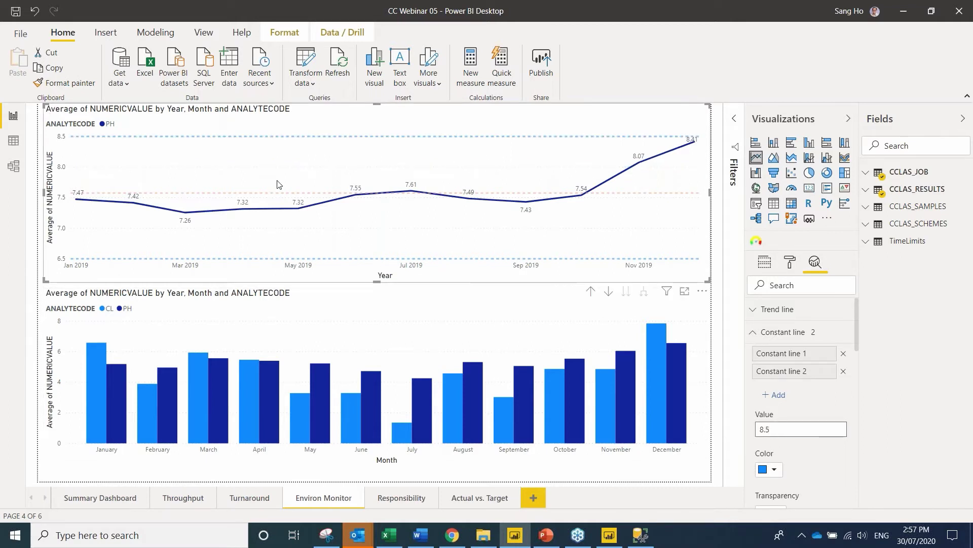
mouse_move(156, 153)
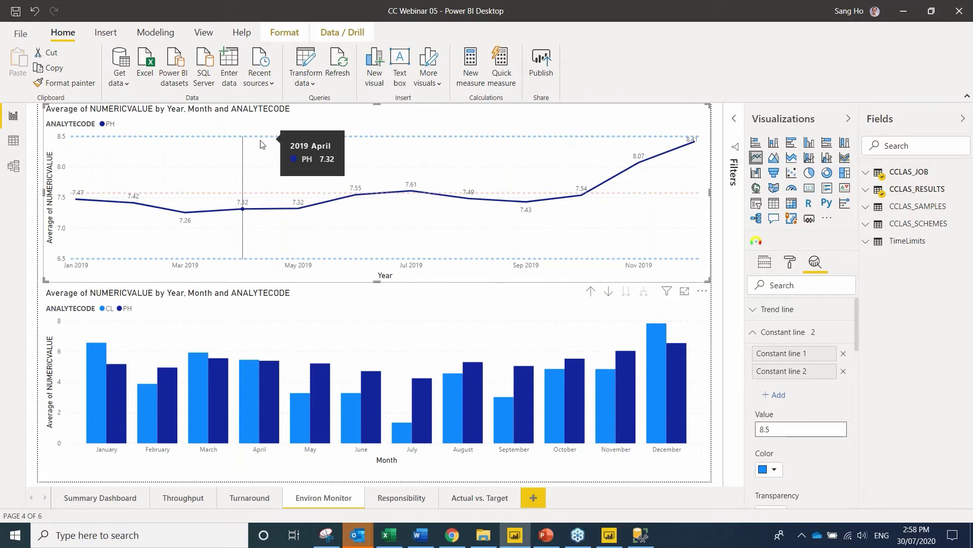
On the Responsibility page, shrink the Work Completed By pie chart to about half the page width.
click(393, 501)
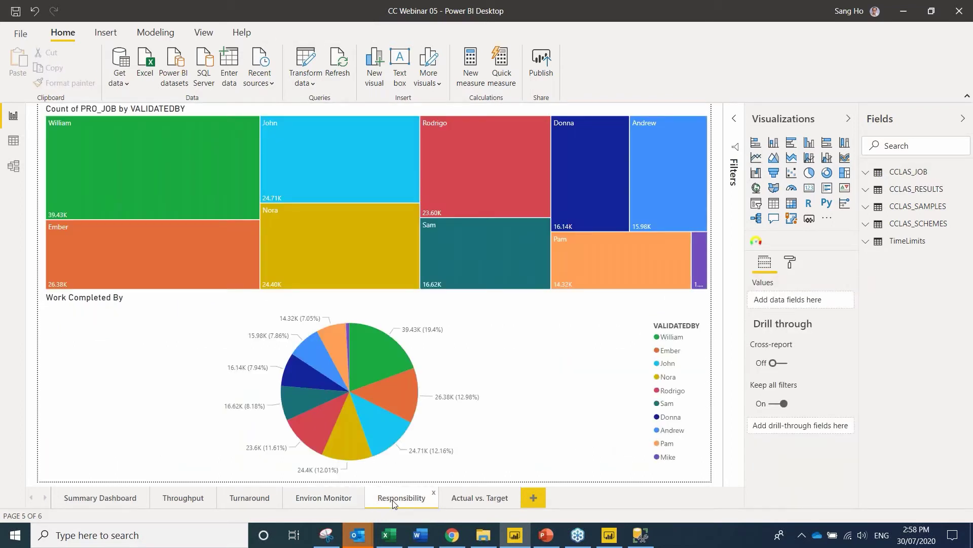
mouse_move(205, 244)
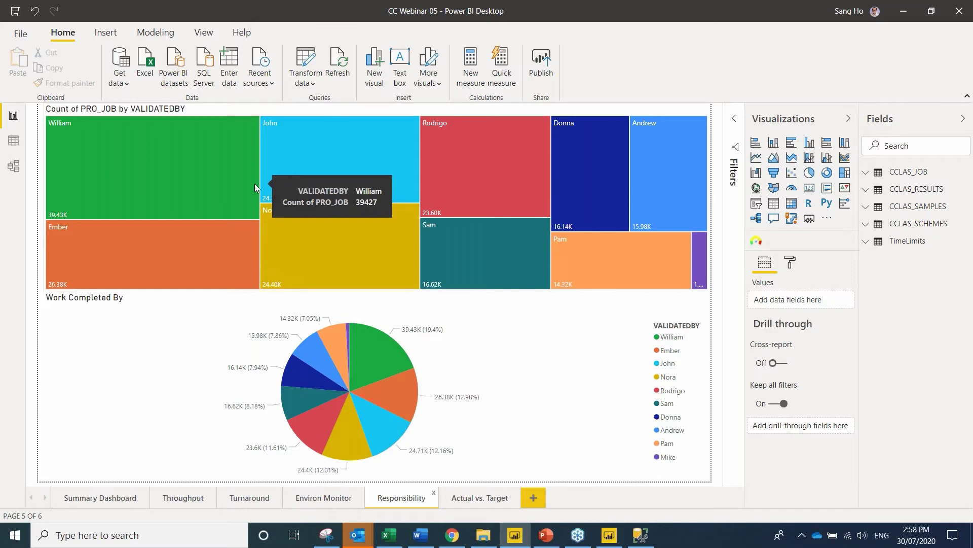
click(645, 404)
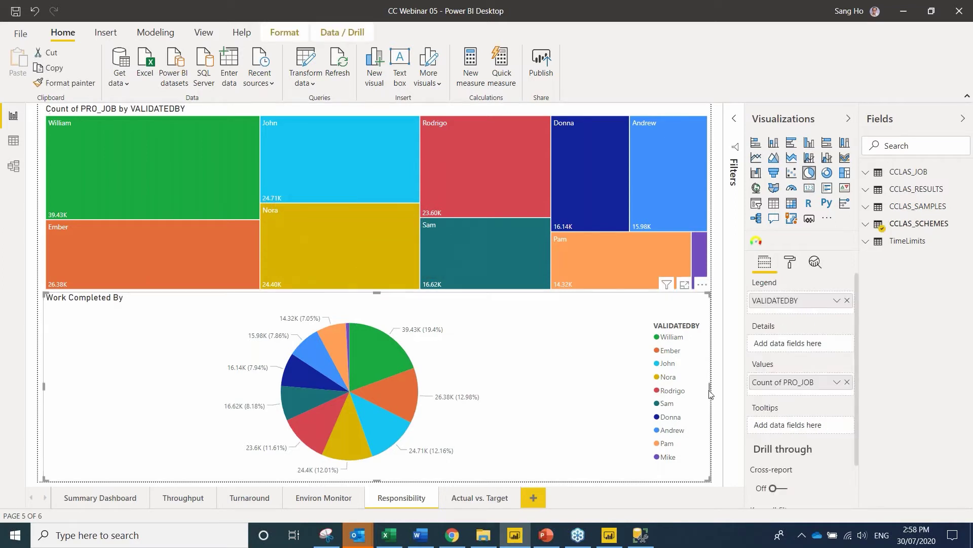
drag(713, 391, 374, 400)
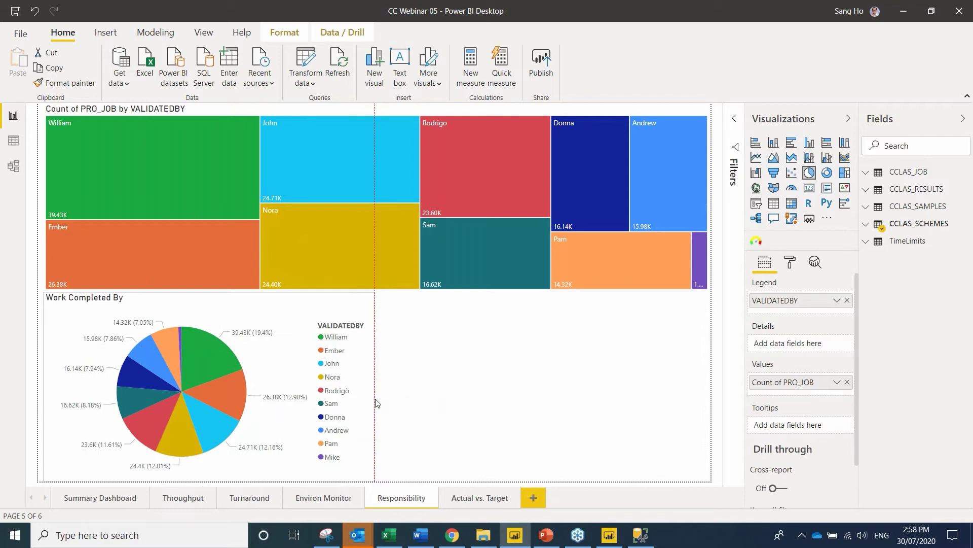
click(523, 391)
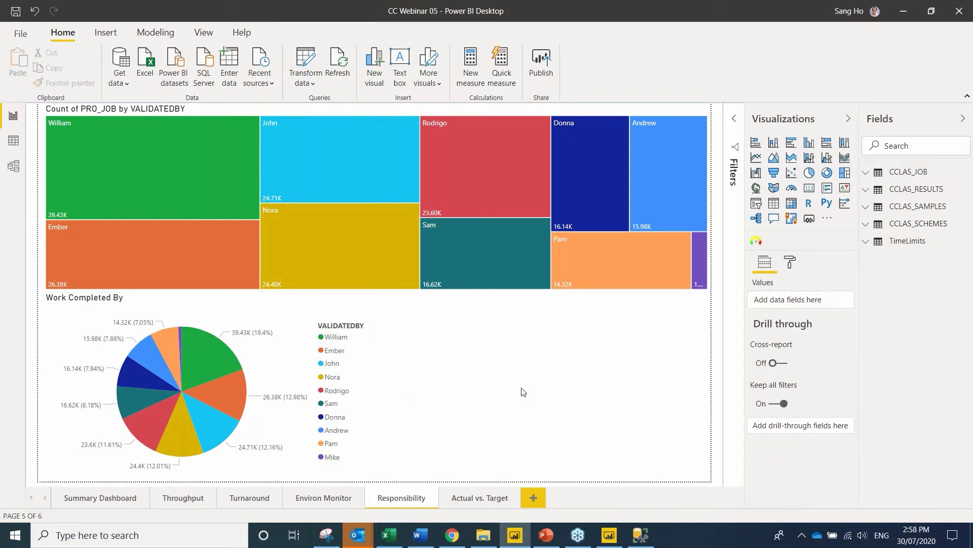
View the Actual vs. Target page, and check the NO_SAMPLES by Year chart's type and fields on the Throughput page.
click(475, 498)
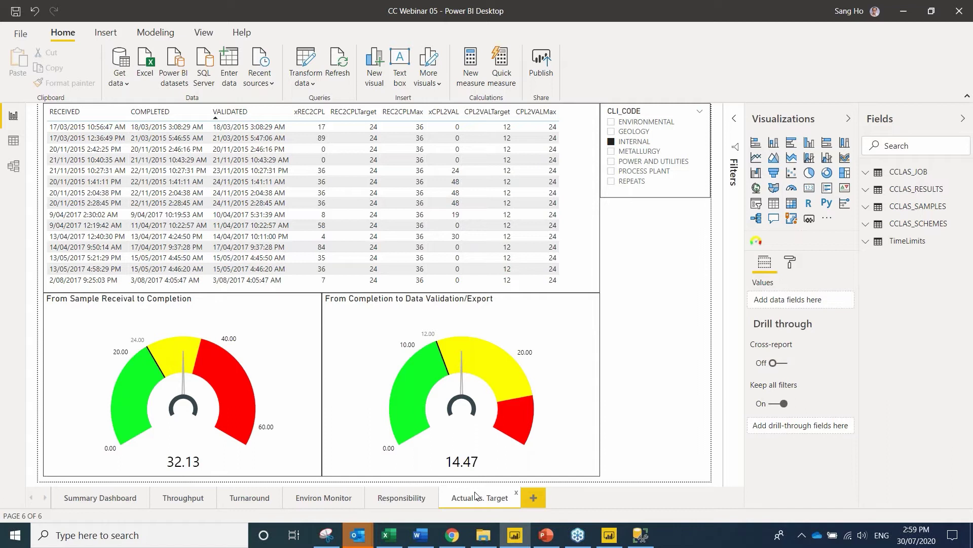
click(181, 498)
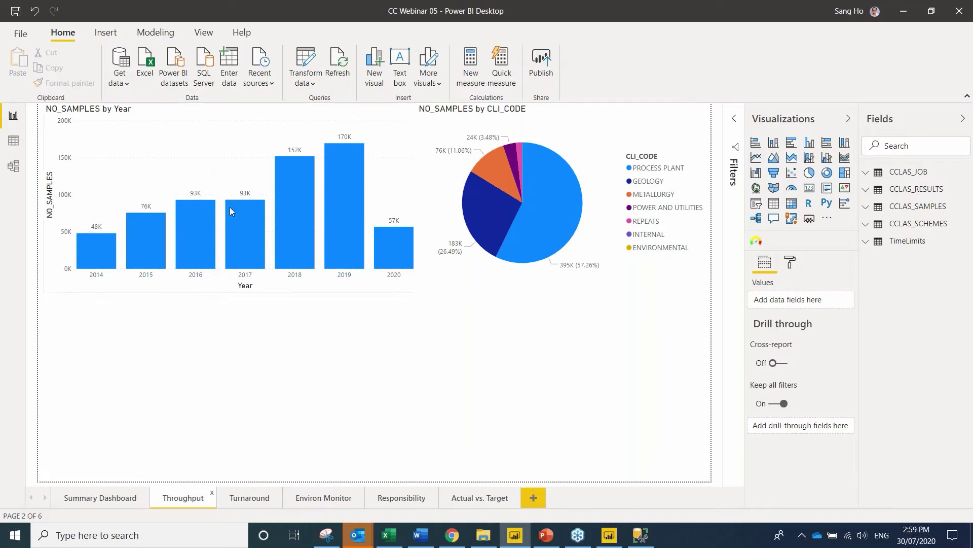
click(225, 152)
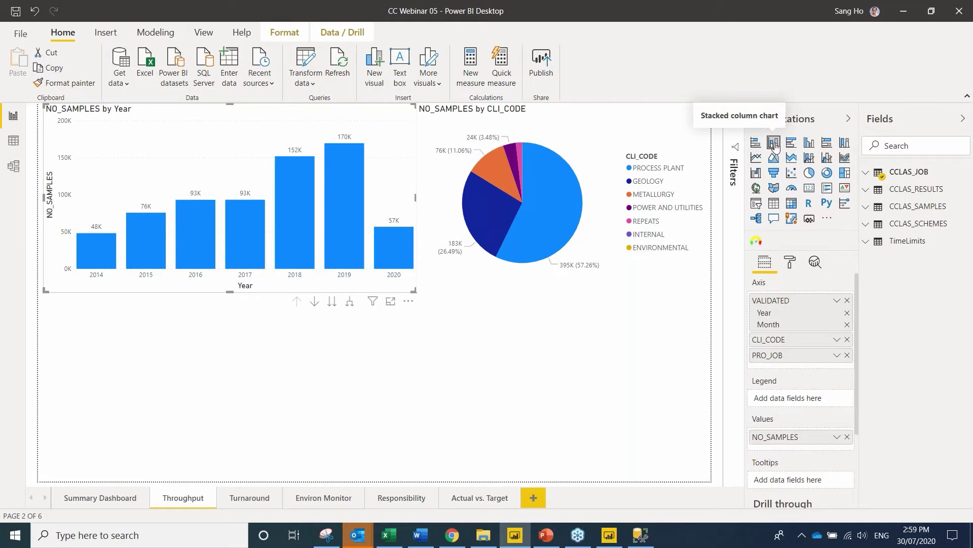
Add a stacked column chart below the NO_SAMPLES by Year chart, using NO_SAMPLES from CCLAS_JOB as its values.
click(351, 425)
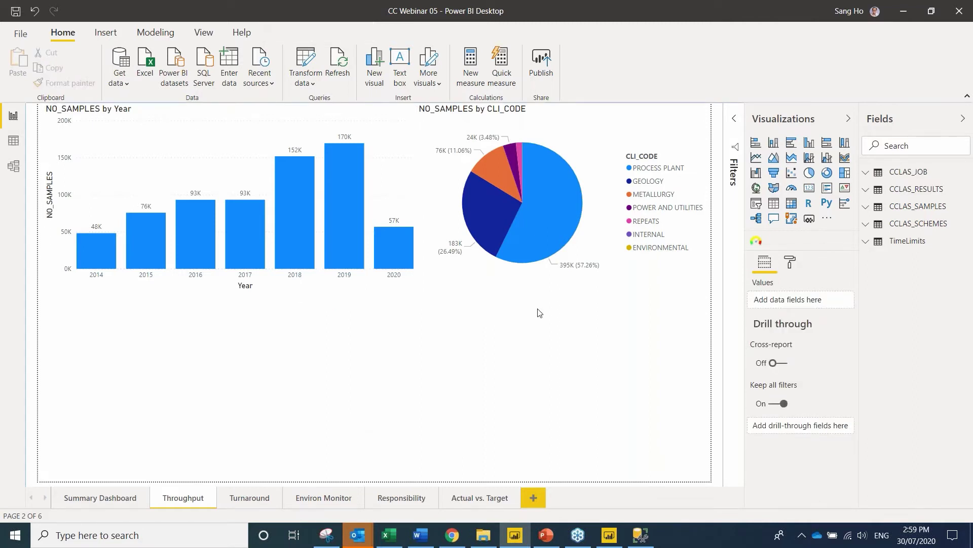
click(774, 144)
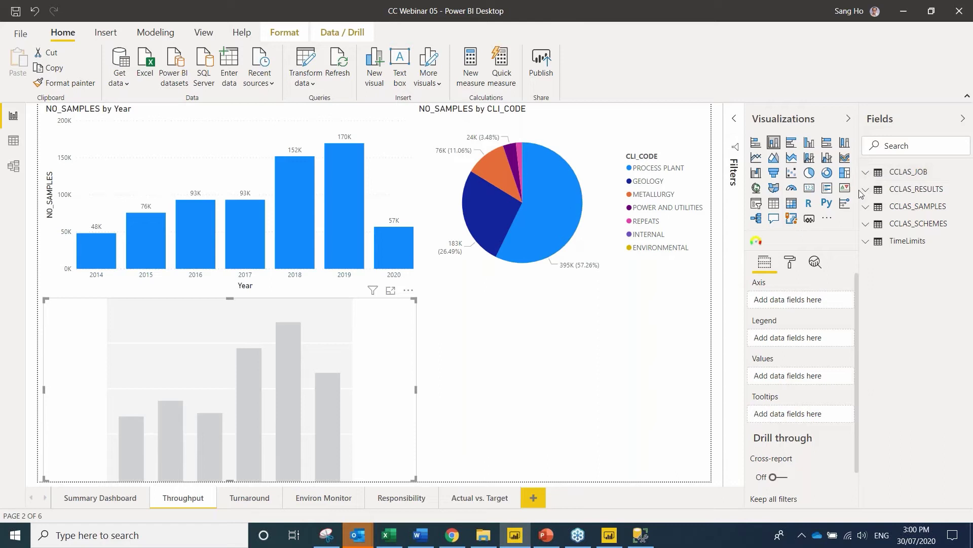
drag(860, 190, 811, 188)
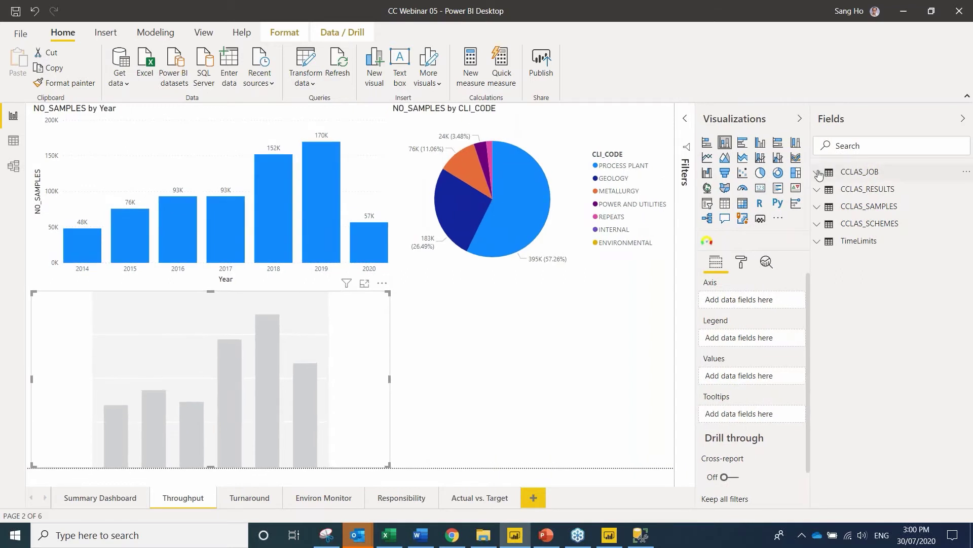
click(819, 174)
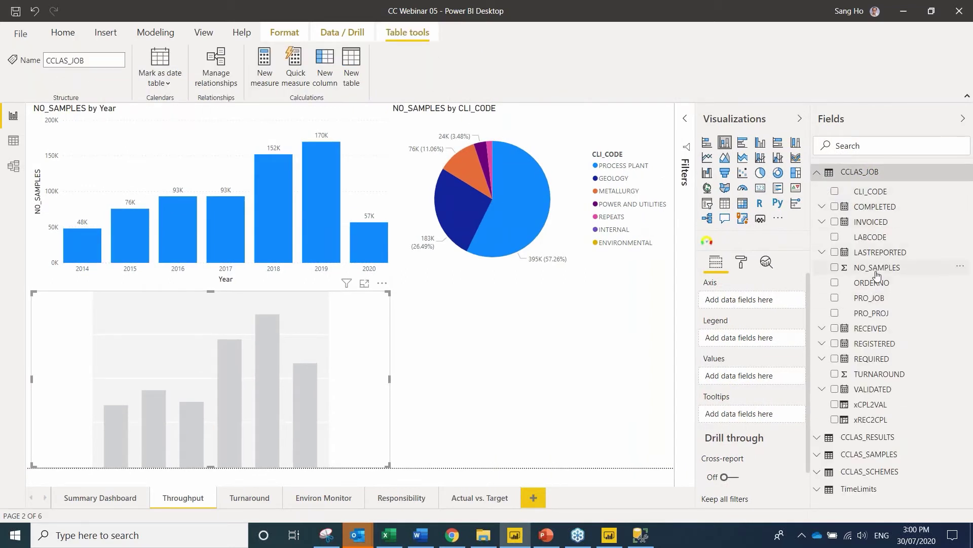
drag(877, 273, 770, 377)
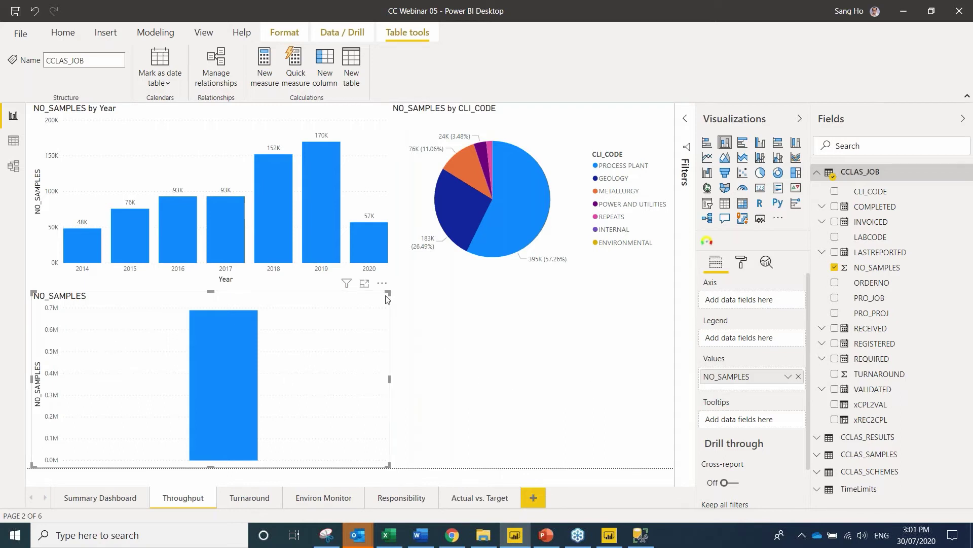
Put the VALIDATED date on the new column chart's axis and remove its Day level.
mouse_move(281, 218)
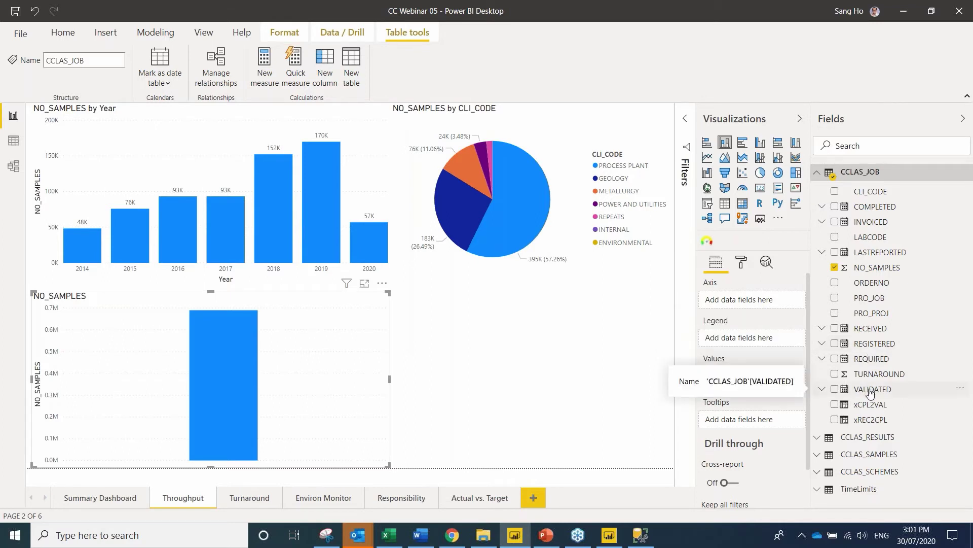
drag(871, 393, 777, 302)
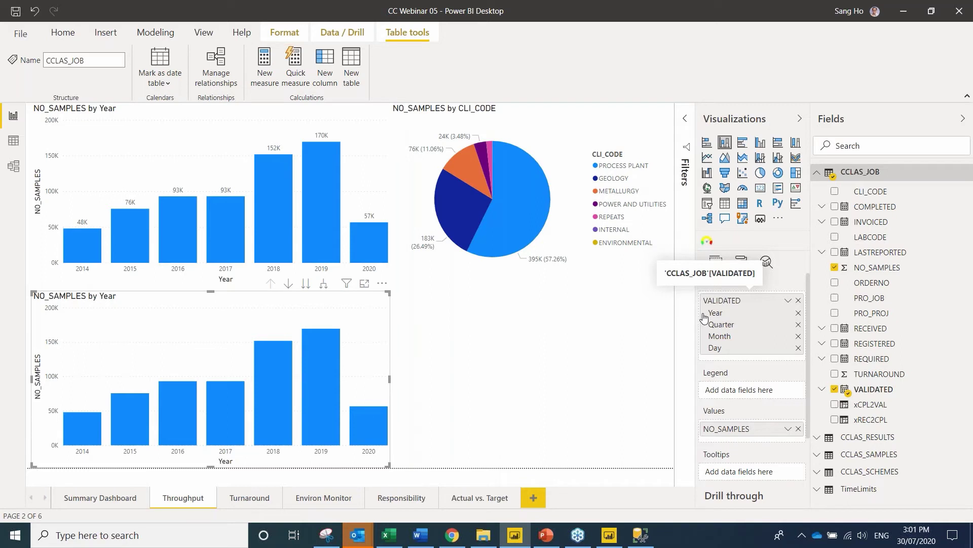
click(798, 349)
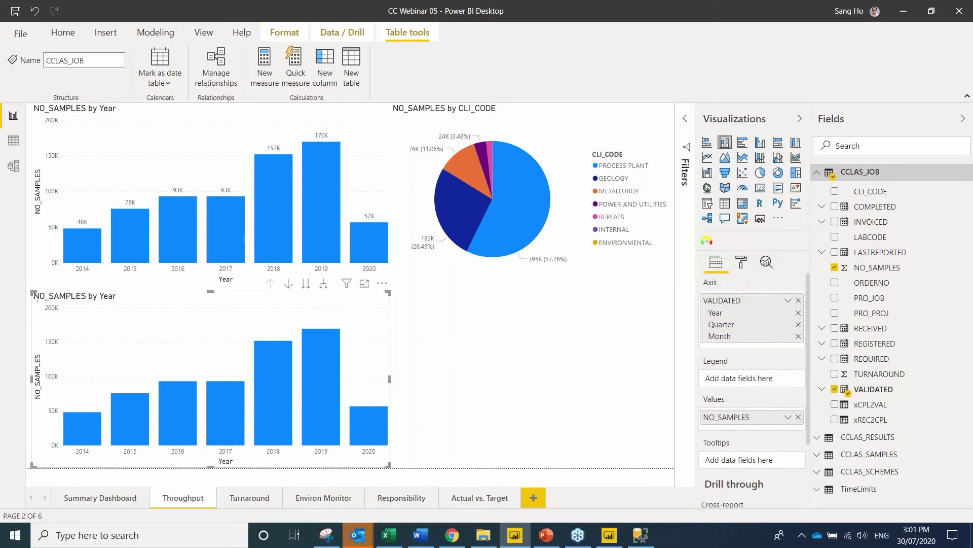
Remove the Quarter level from the lower column chart's axis, and drill down from 2018 into its months.
click(799, 325)
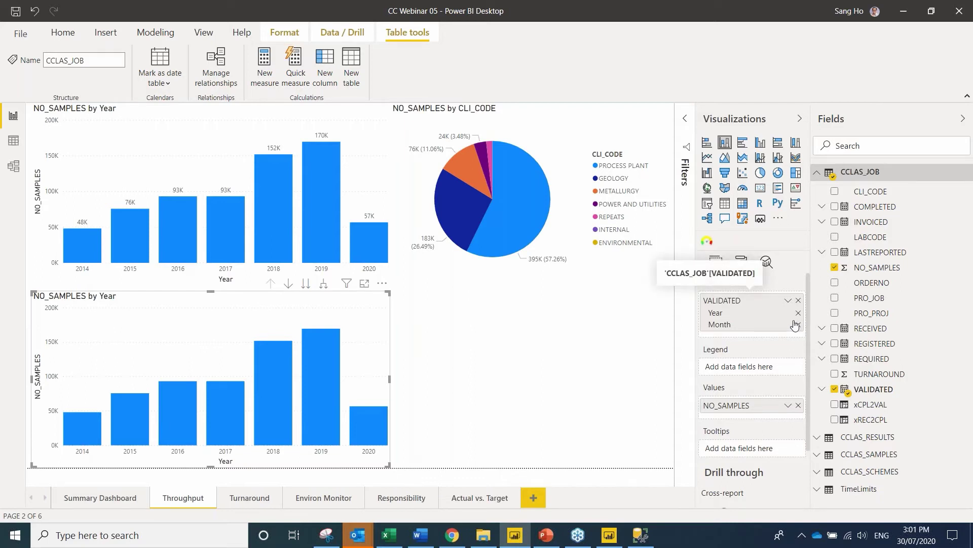
click(270, 390)
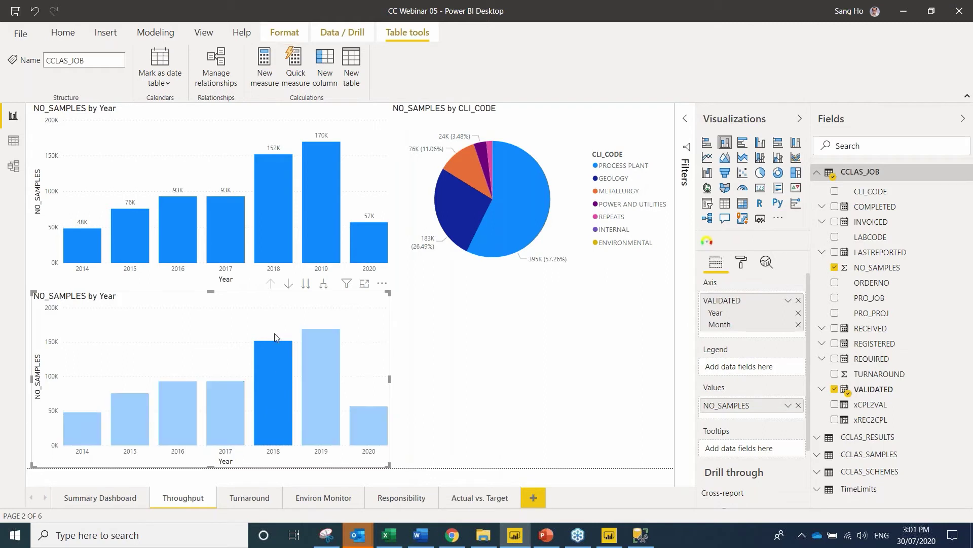
click(289, 283)
click(282, 397)
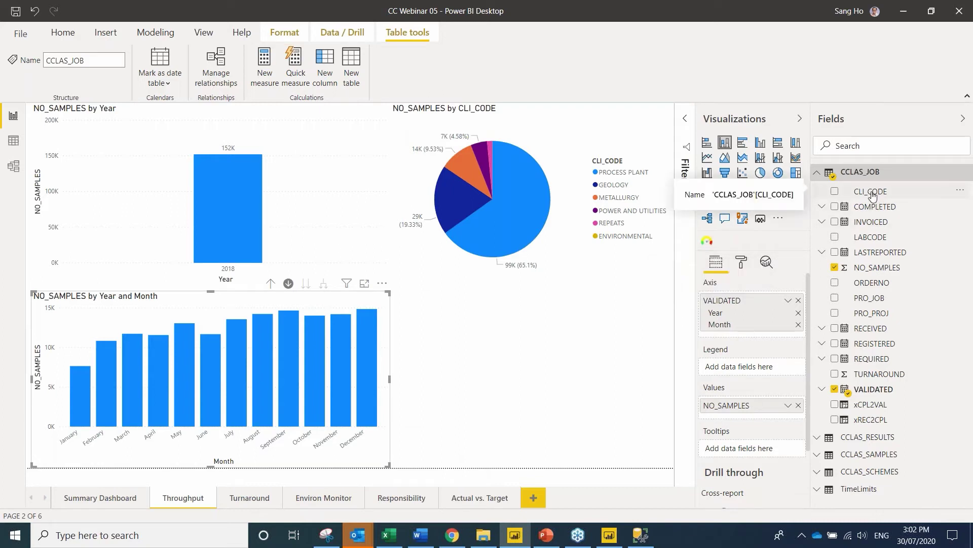
Add CLI_CODE below the VALIDATED date on the lower column chart's axis and drill down into the October column.
drag(872, 195, 776, 332)
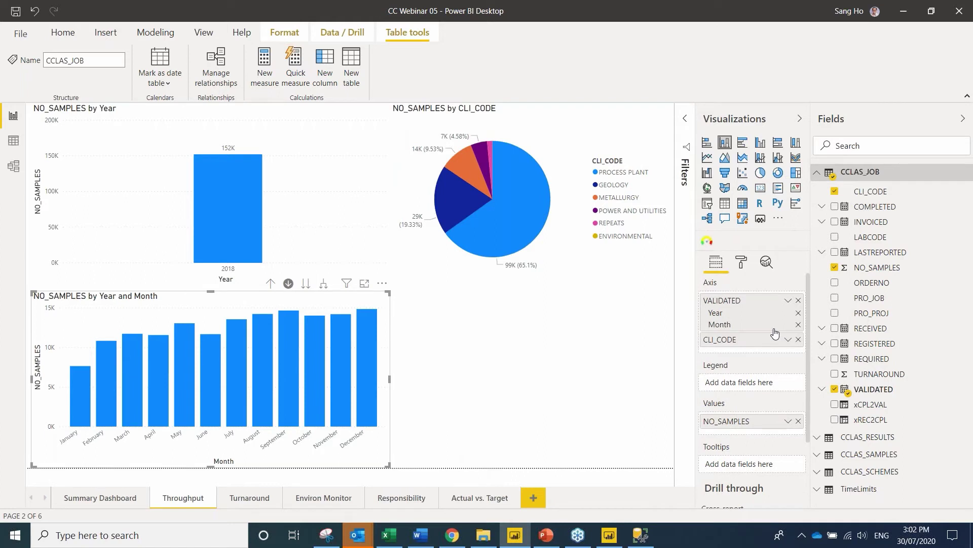
click(317, 406)
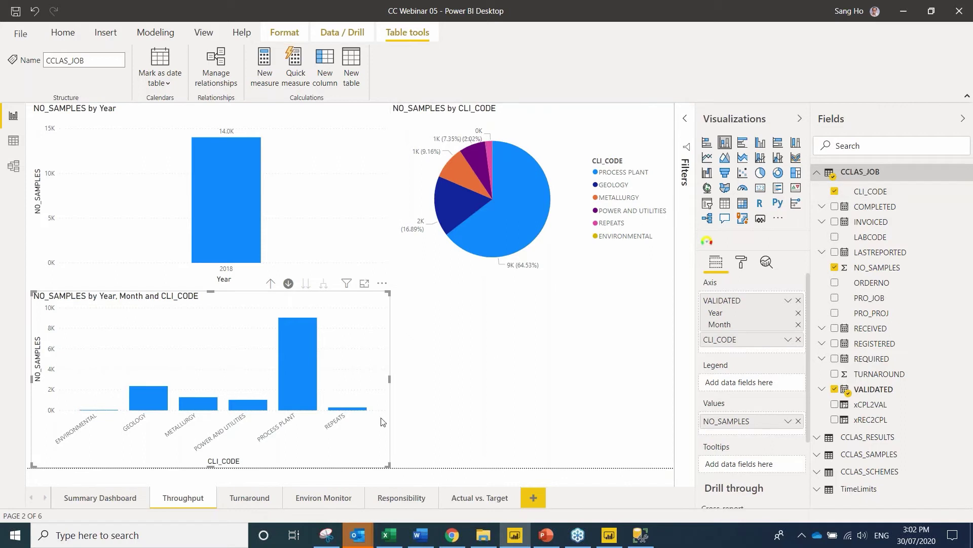
mouse_move(310, 395)
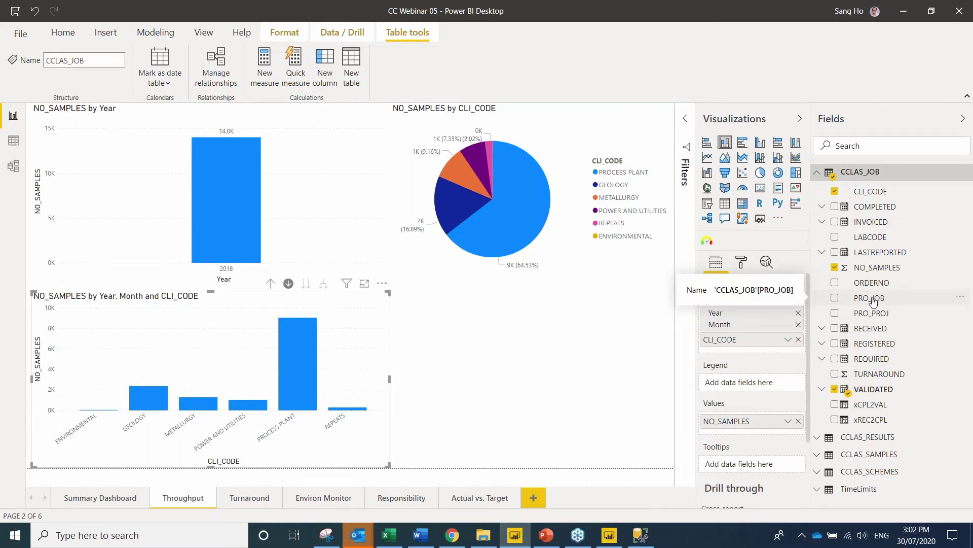
Add PRO_JOB below CLI_CODE on the lower column chart's axis and drill down into the PROCESS PLANT column.
drag(873, 301, 764, 353)
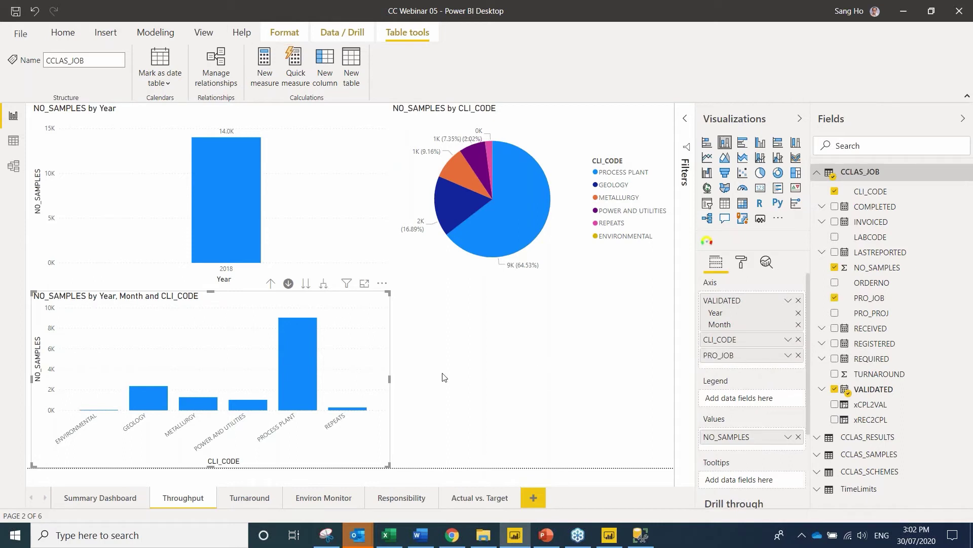
click(304, 378)
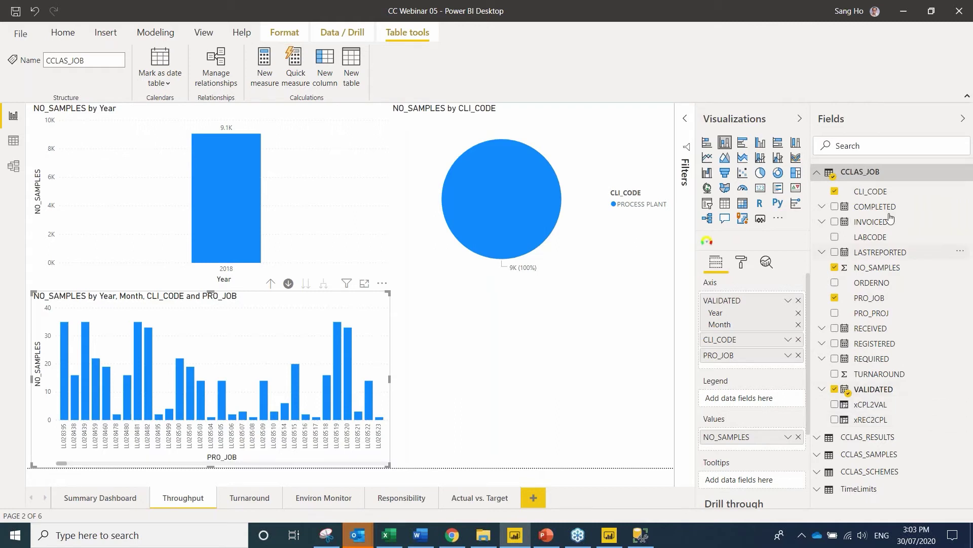
Add SCH_CODE from CCLAS_SCHEMES below PRO_JOB on the lower chart's axis and drill down into job LL028520.
click(817, 174)
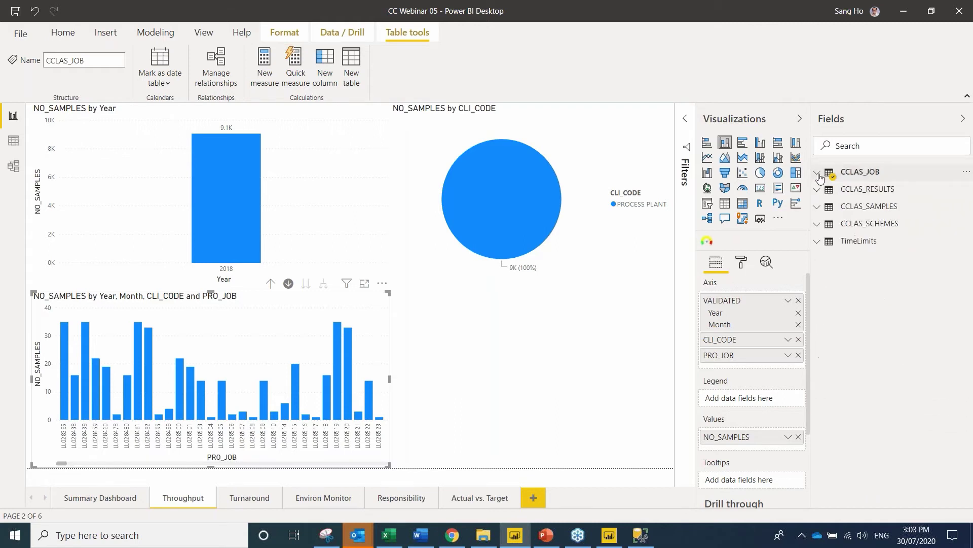
click(818, 225)
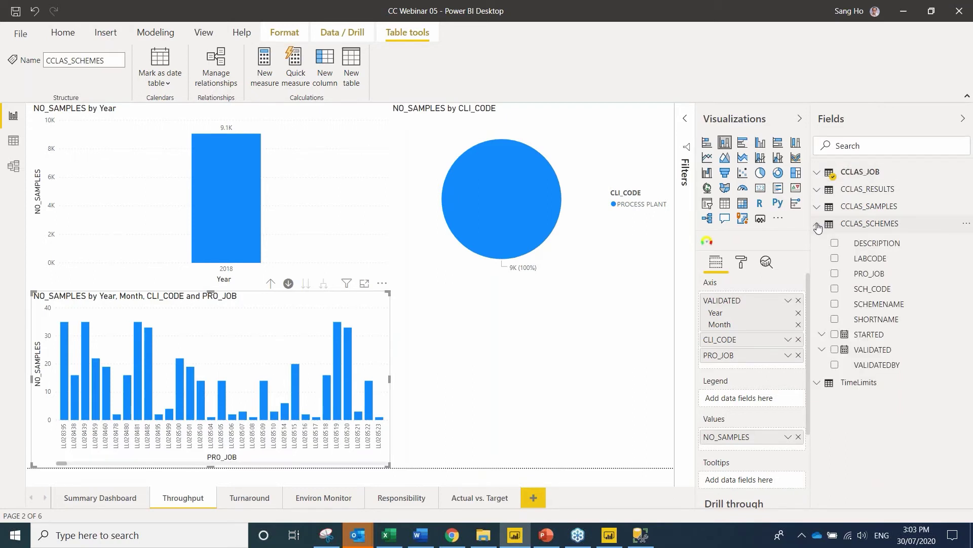
drag(879, 296, 779, 367)
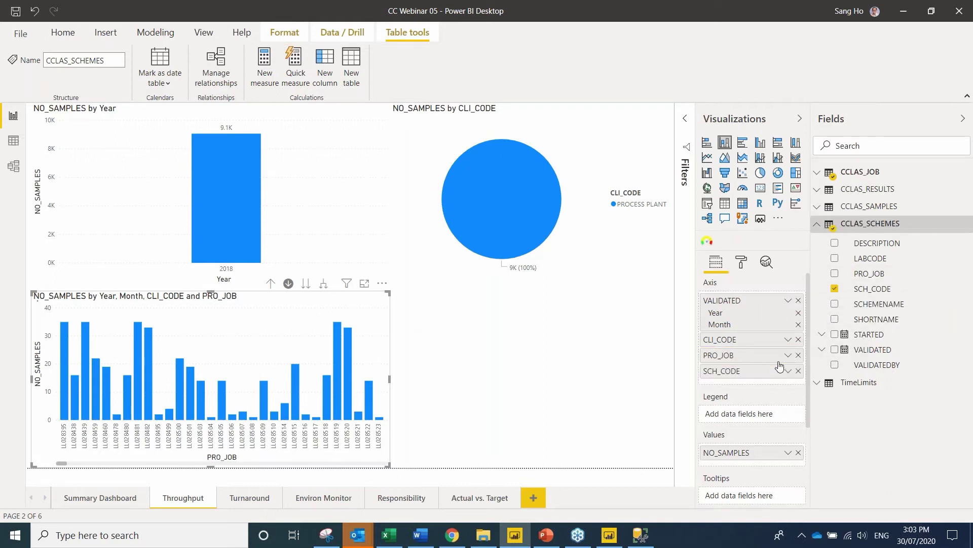
click(348, 403)
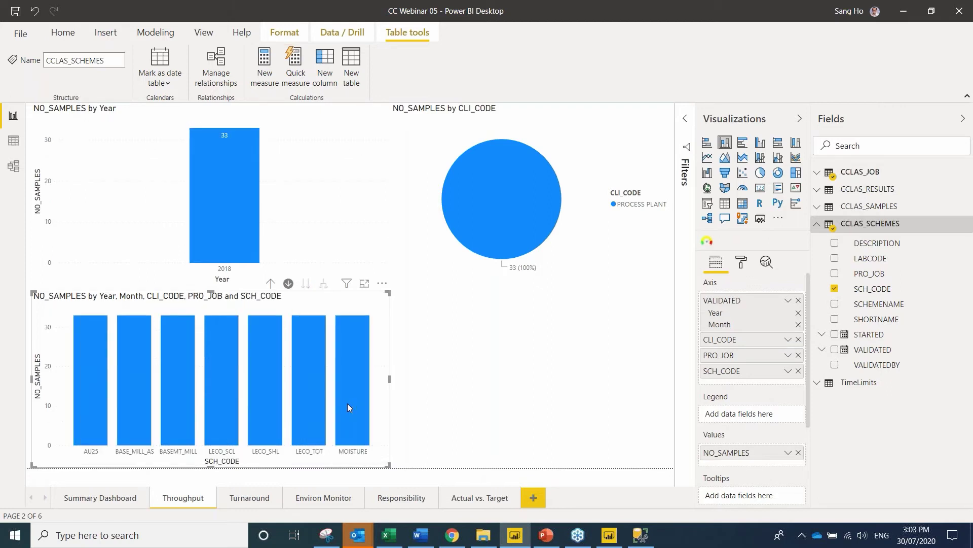
mouse_move(346, 403)
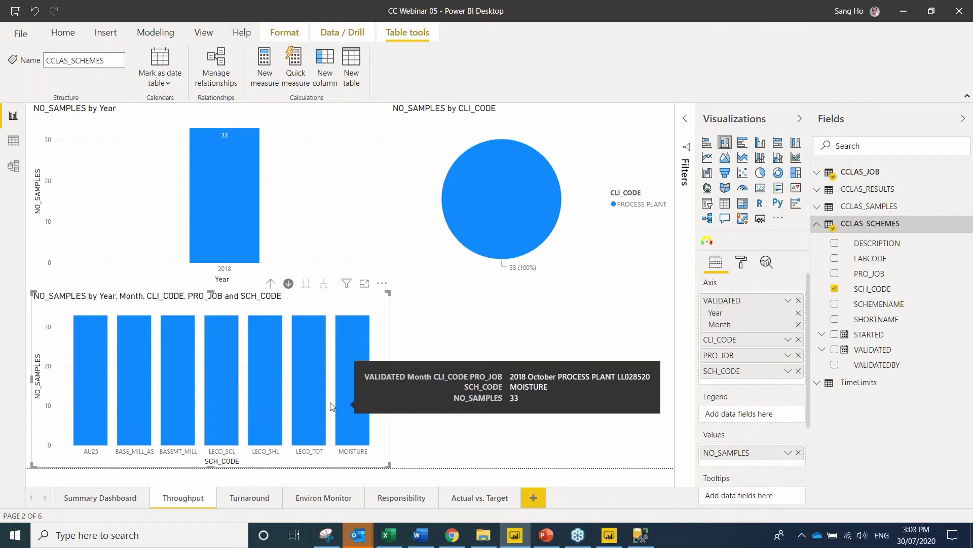
Drill the lower column chart back up from the scheme codes to the Year level.
click(271, 284)
click(270, 284)
click(271, 283)
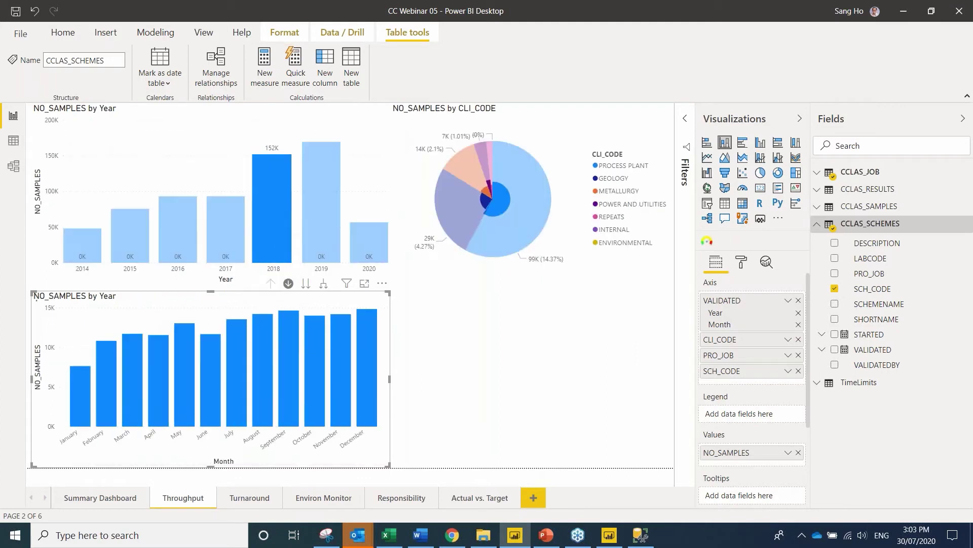
click(270, 284)
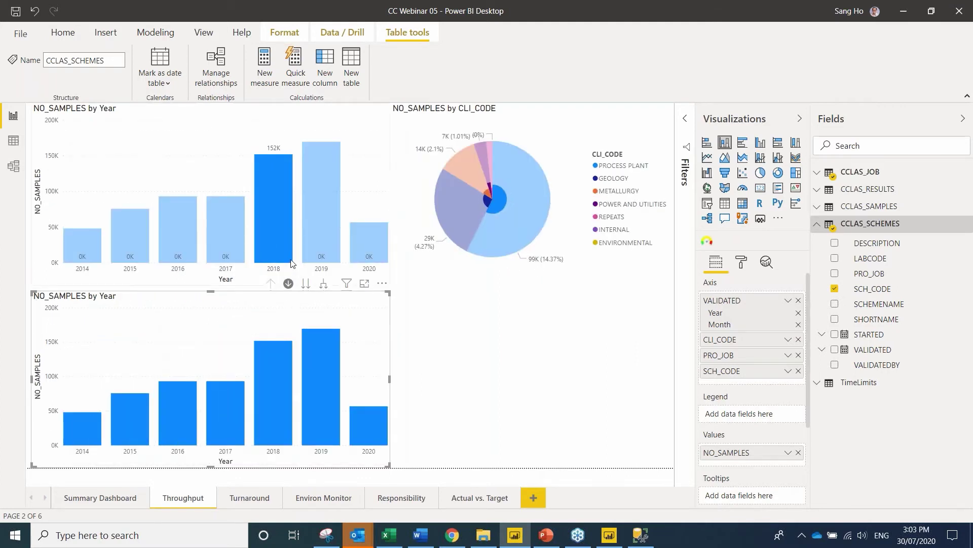
Drill the lower column chart down through 2018, August, PROCESS PLANT and one job to view its scheme codes.
click(276, 245)
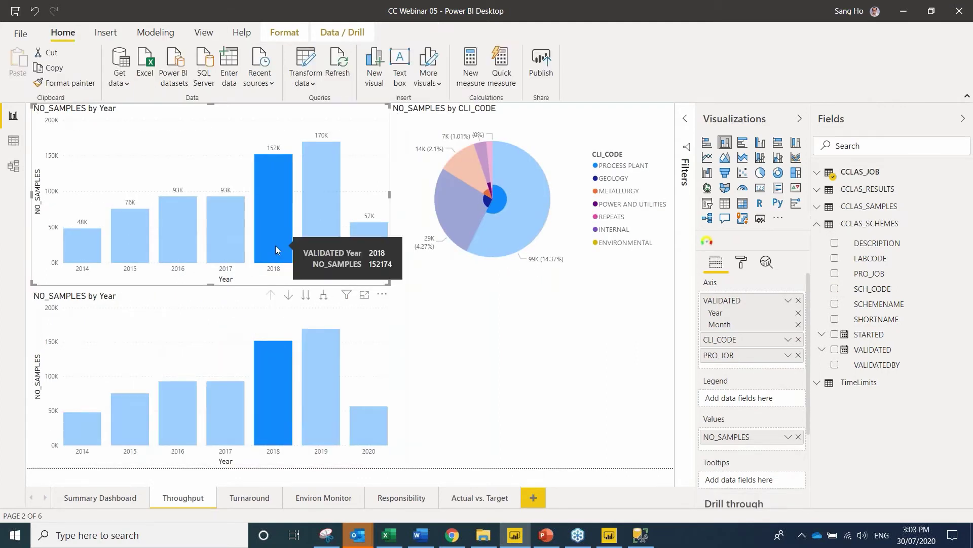
click(258, 384)
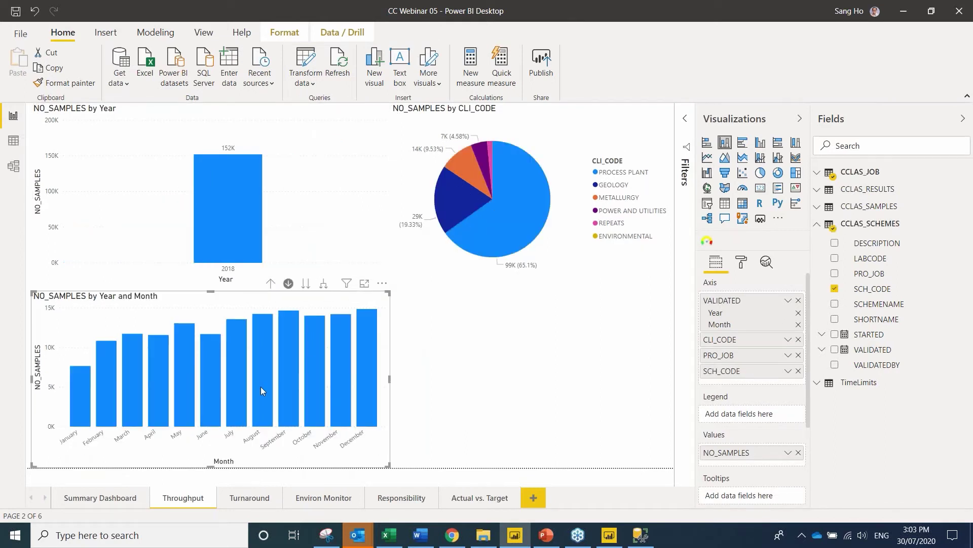
click(260, 388)
click(275, 393)
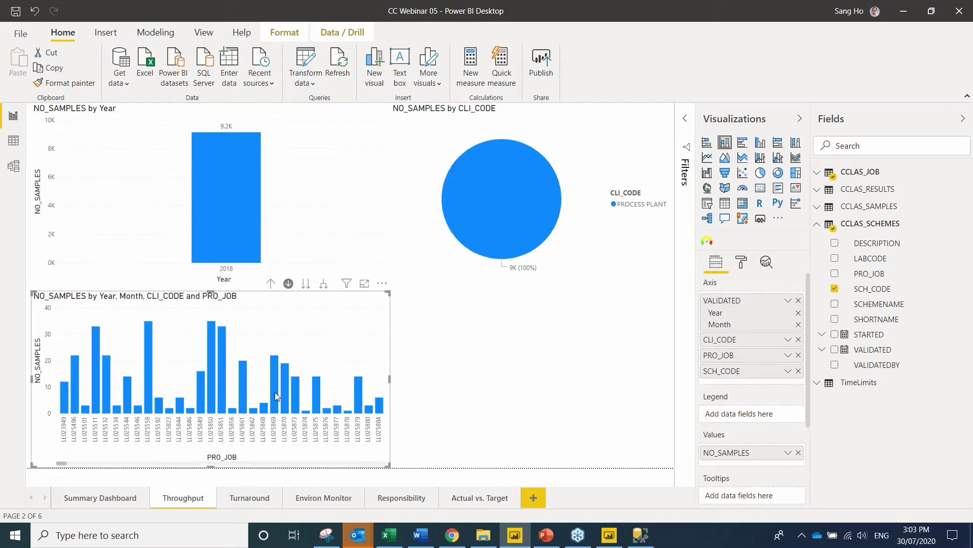
click(275, 391)
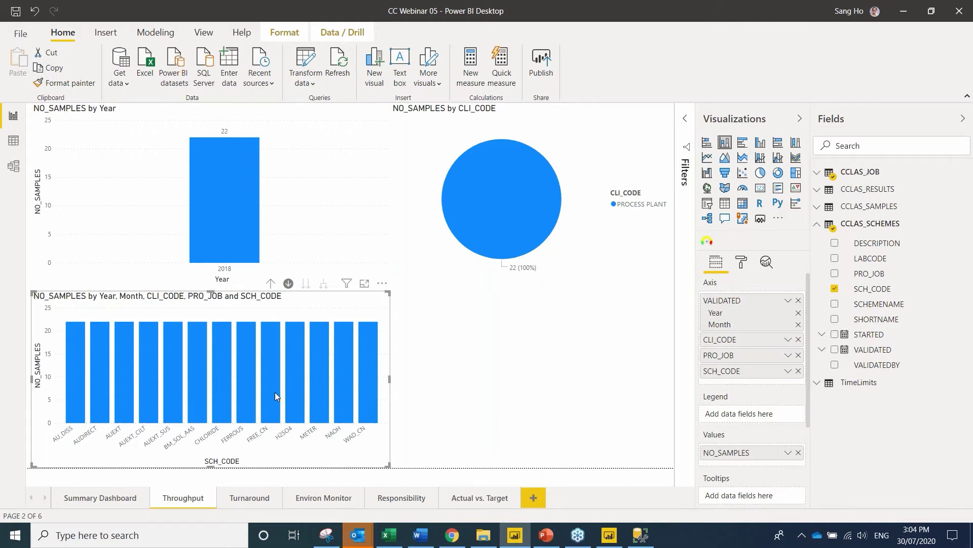
Check the fields of the NO_SAMPLES by CLI_CODE pie chart, and return the lower column chart to its yearly view.
click(497, 383)
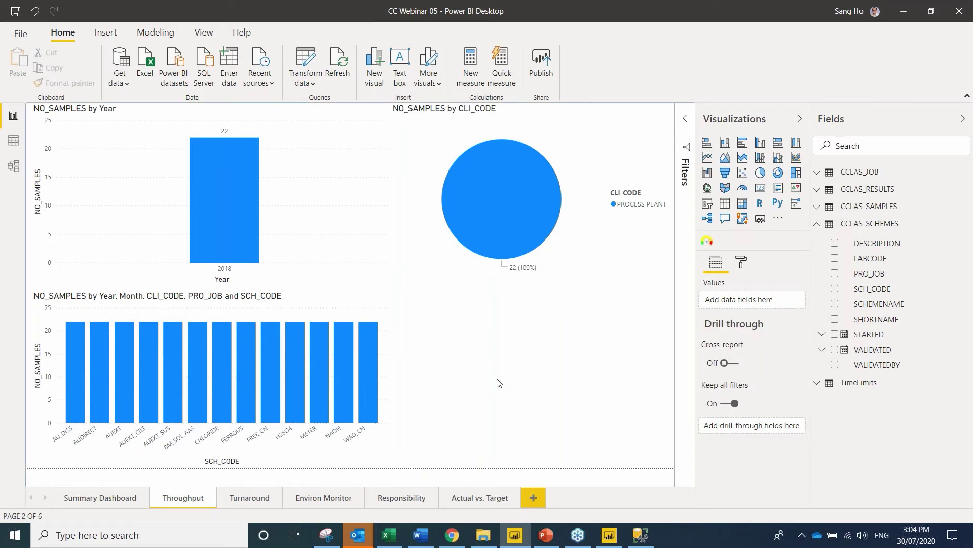
click(583, 156)
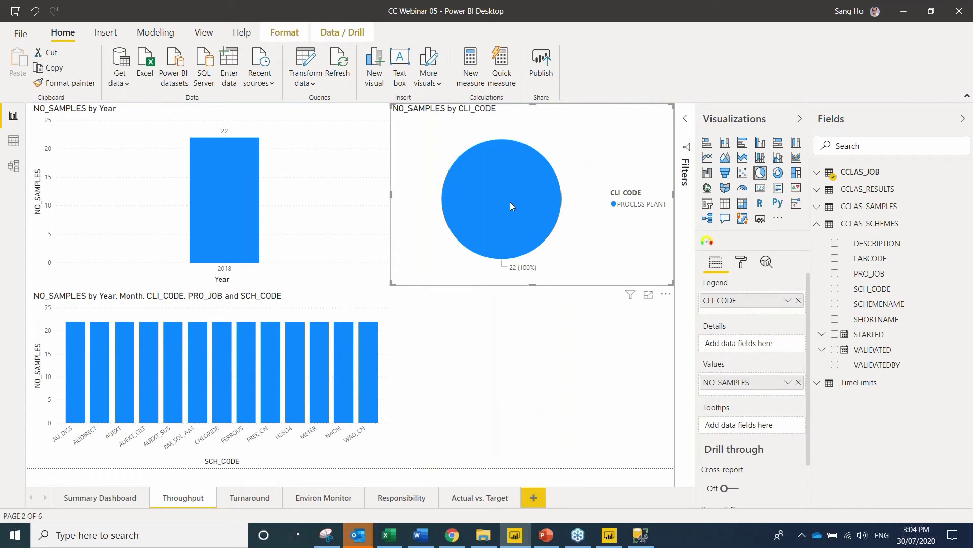
click(271, 284)
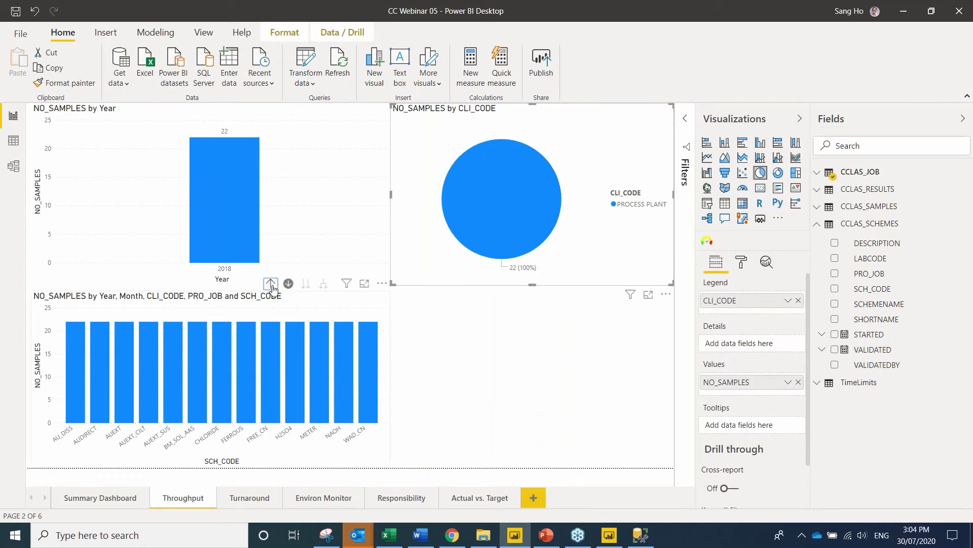
click(270, 284)
click(271, 284)
click(271, 284)
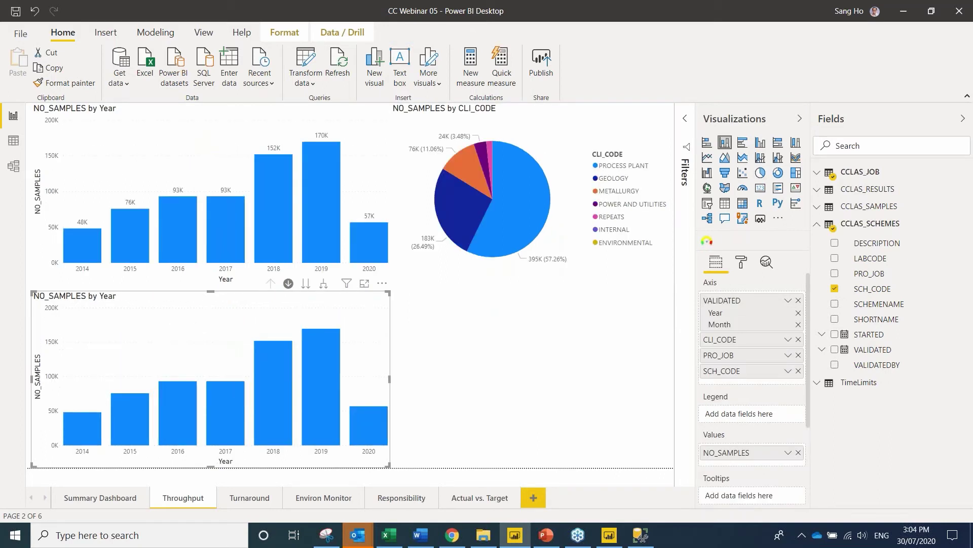
Add a pie chart below the existing pie, with NO_SAMPLES from CCLAS_JOB as values and CLI_CODE as legend.
click(546, 122)
click(504, 376)
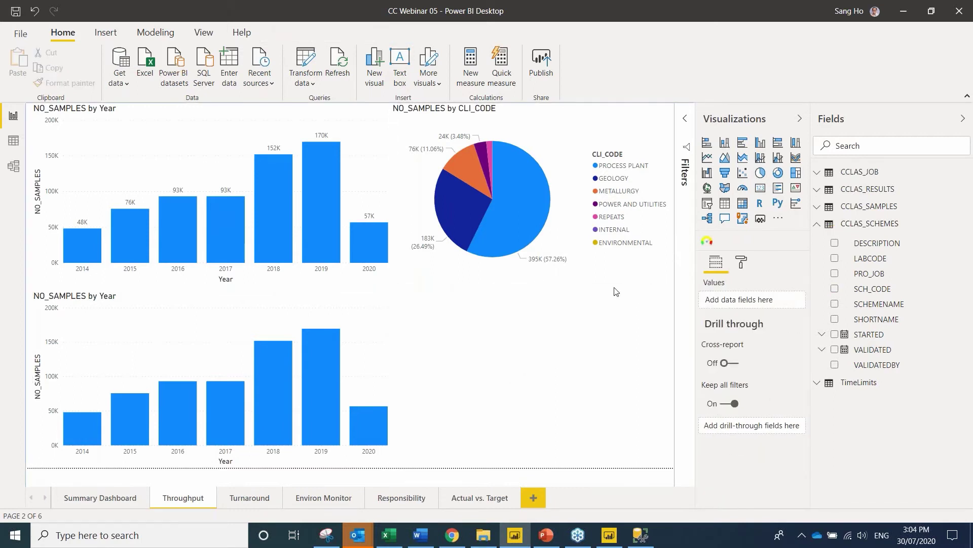
click(761, 173)
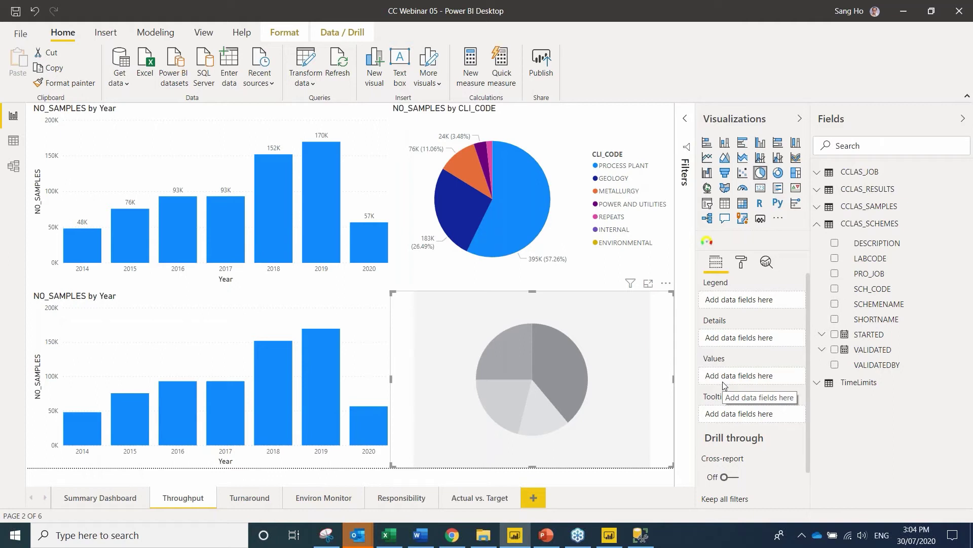
click(817, 223)
click(819, 175)
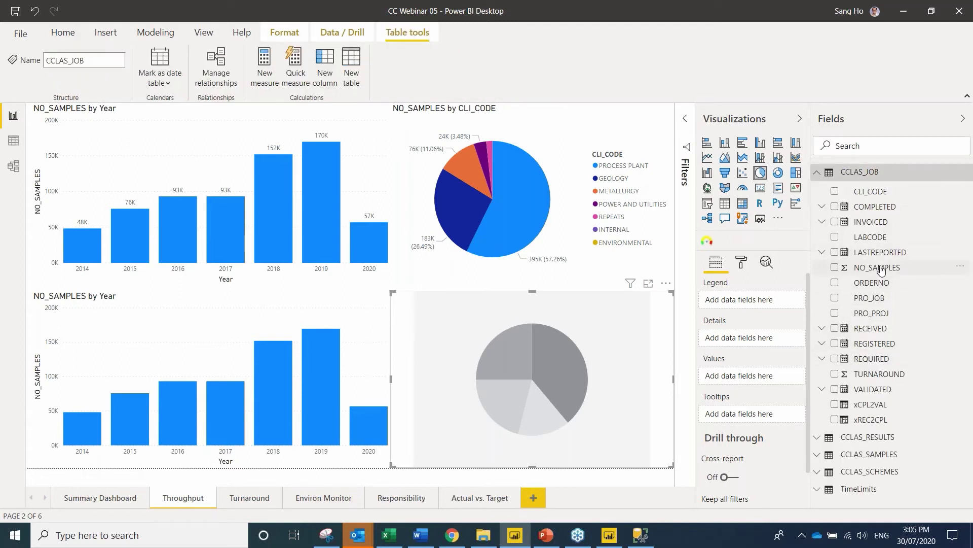
drag(877, 267, 775, 377)
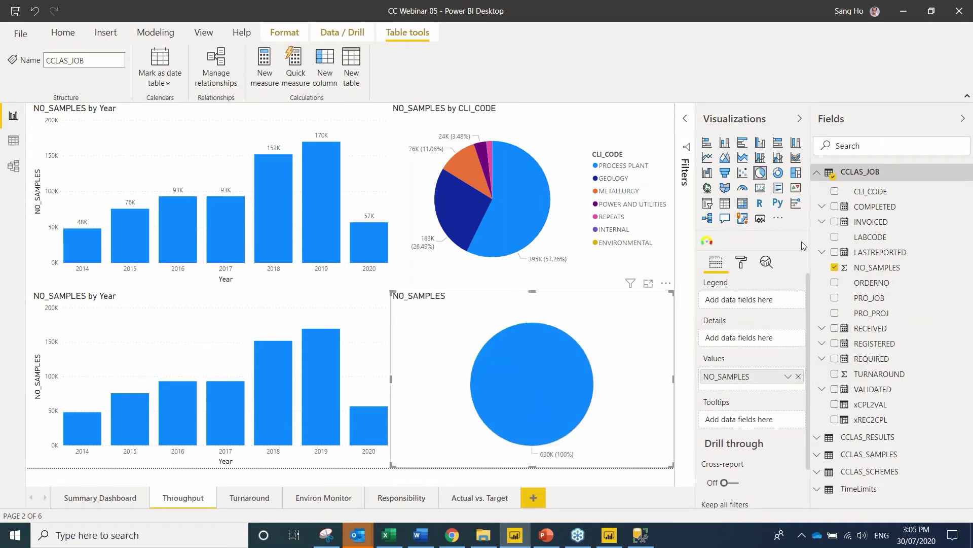
mouse_move(869, 196)
mouse_down()
mouse_move(740, 299)
mouse_move(755, 304)
mouse_move(871, 189)
mouse_up()
drag(871, 193, 750, 300)
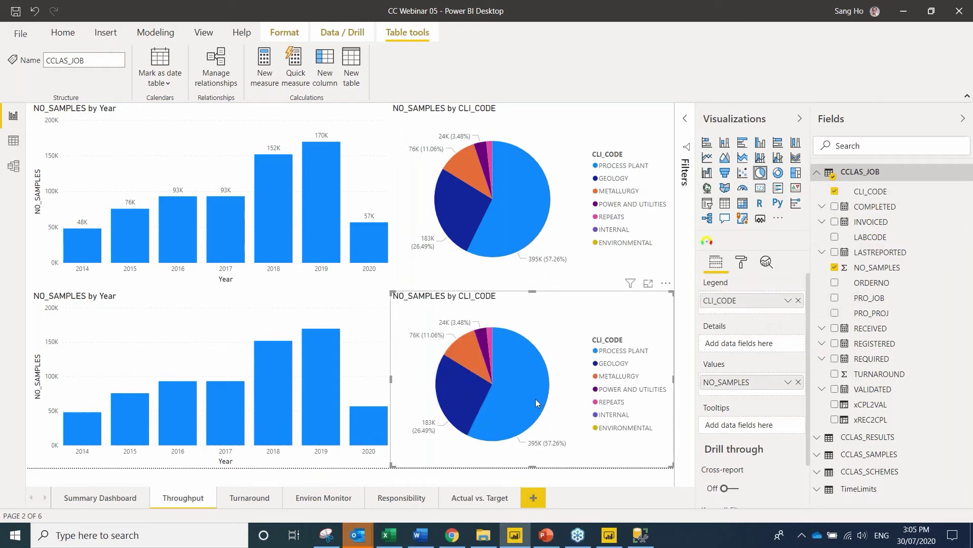
Cross-highlight the page by the new pie chart's PROCESS PLANT slice and by its METALLURGY slice, clearing each highlight.
mouse_move(531, 399)
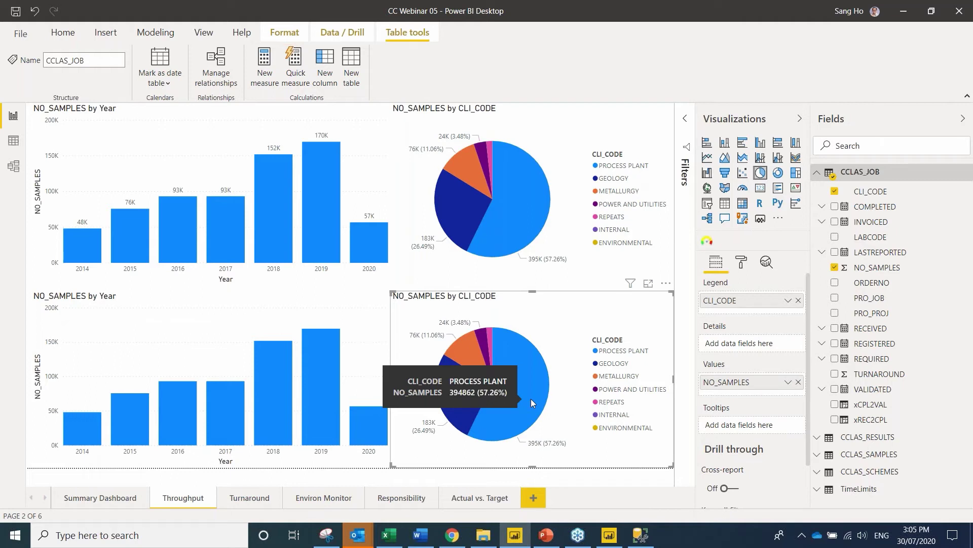
click(531, 398)
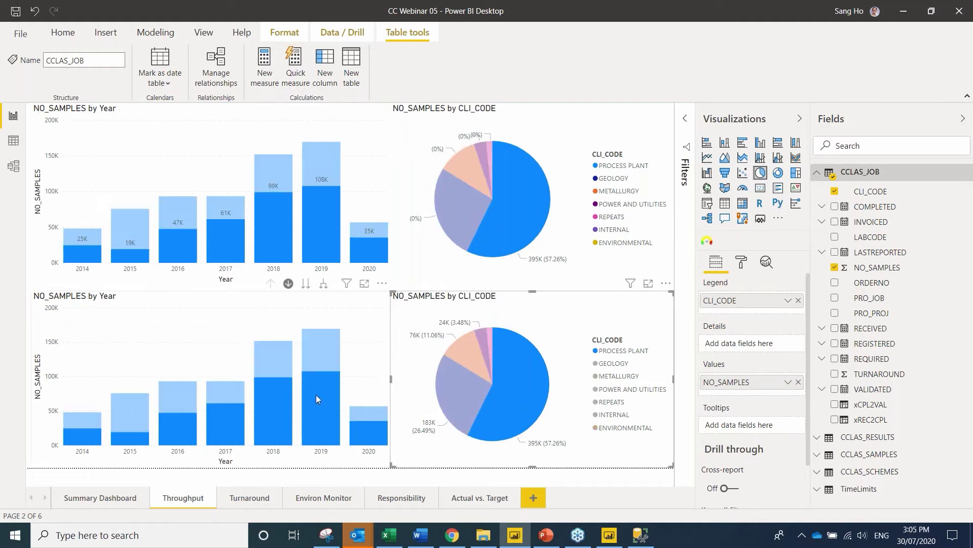
mouse_move(94, 264)
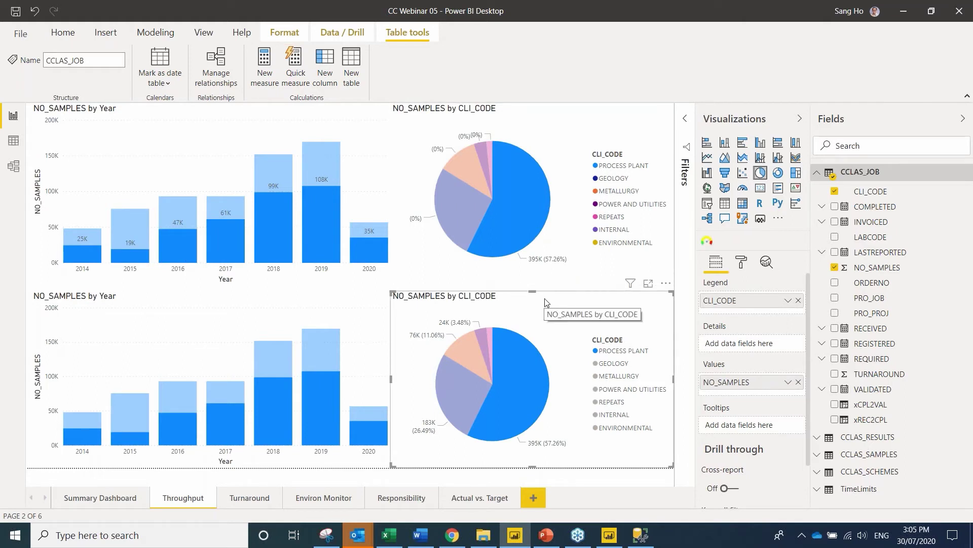
click(525, 415)
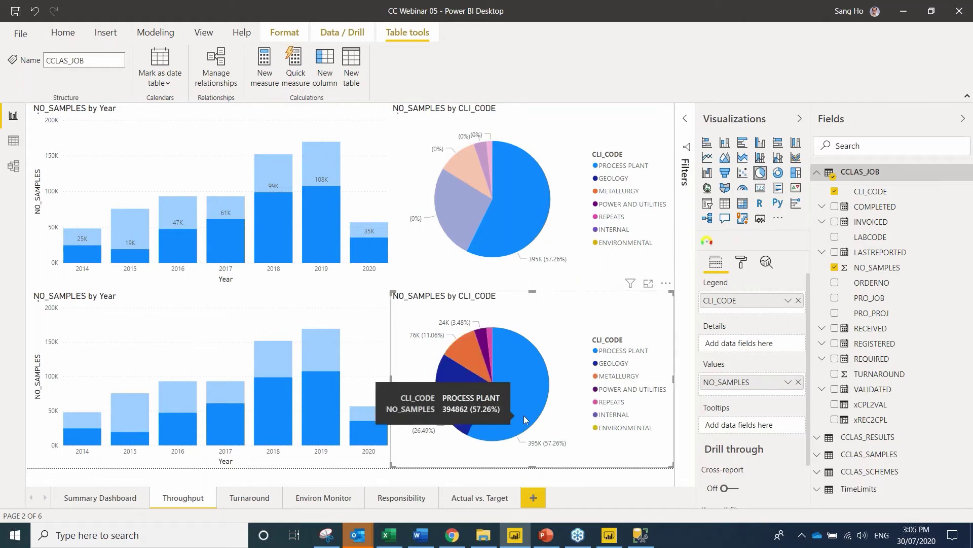
click(461, 353)
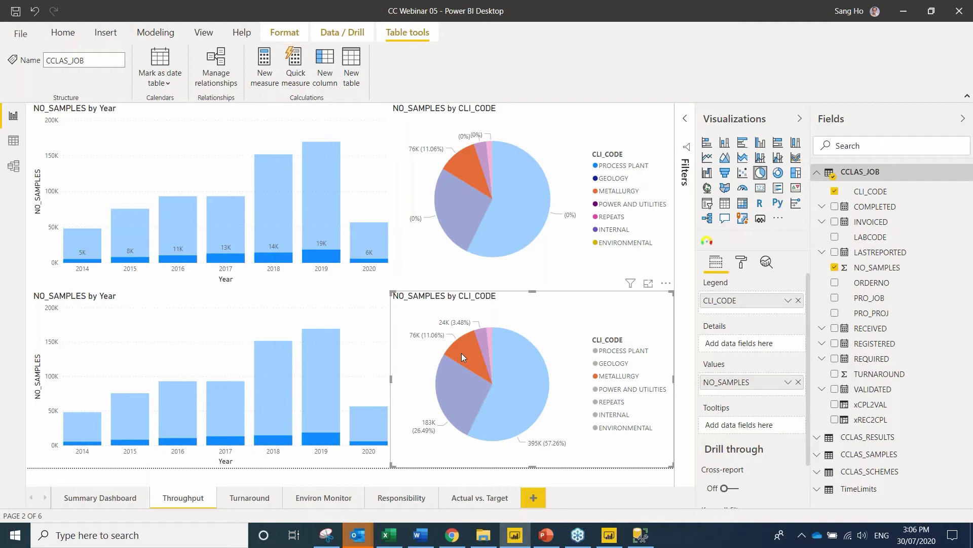
click(462, 352)
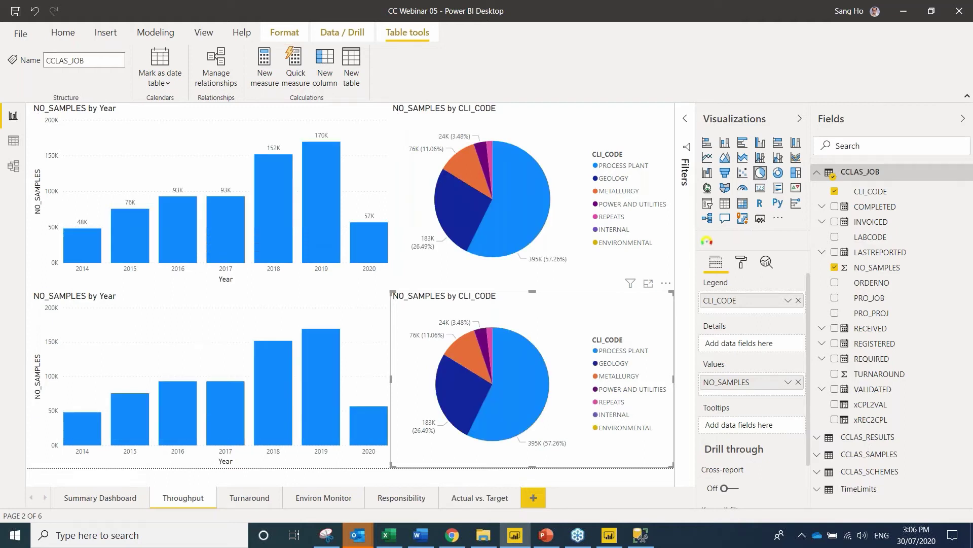
click(461, 282)
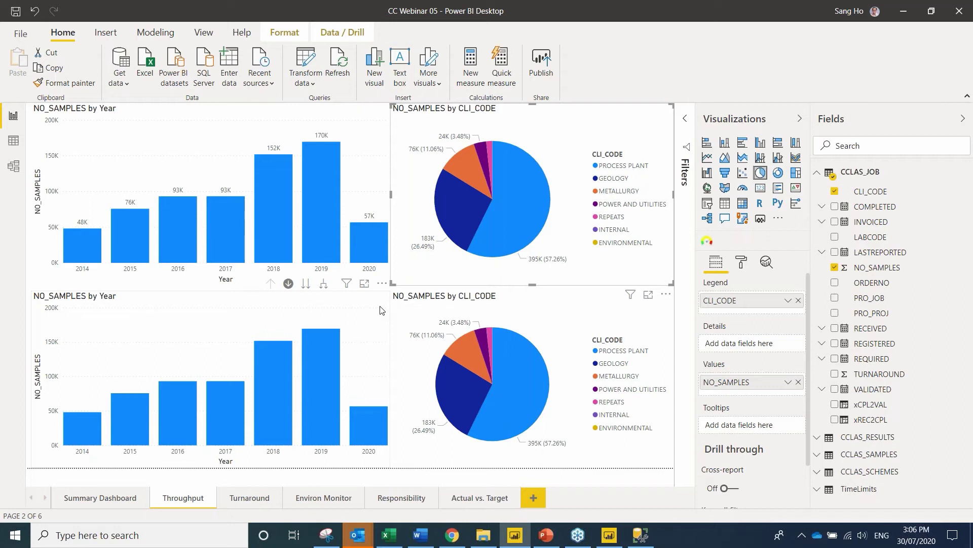
Check which fields the existing Turnaround (Days) by Year chart uses on the Turnaround page, and deselect it.
mouse_move(362, 441)
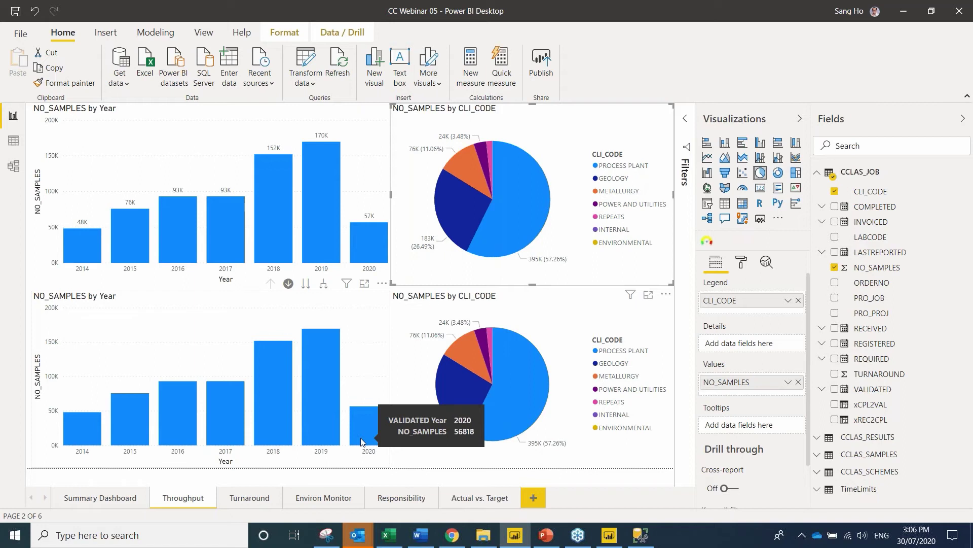
click(266, 504)
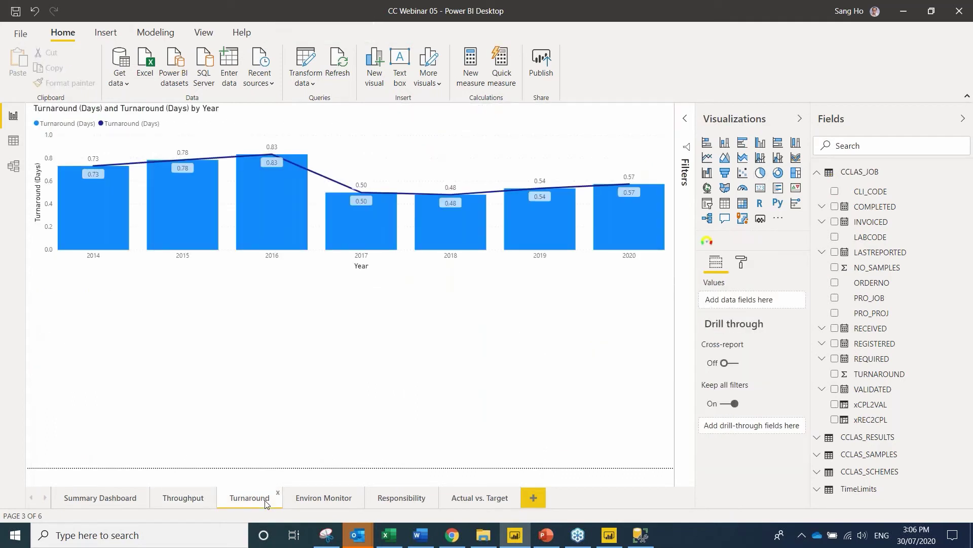
click(491, 120)
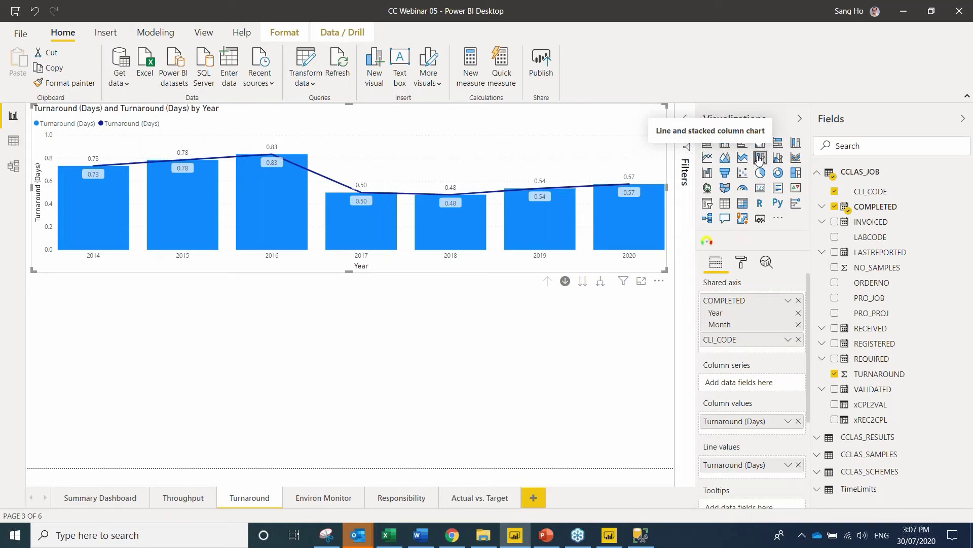
click(615, 333)
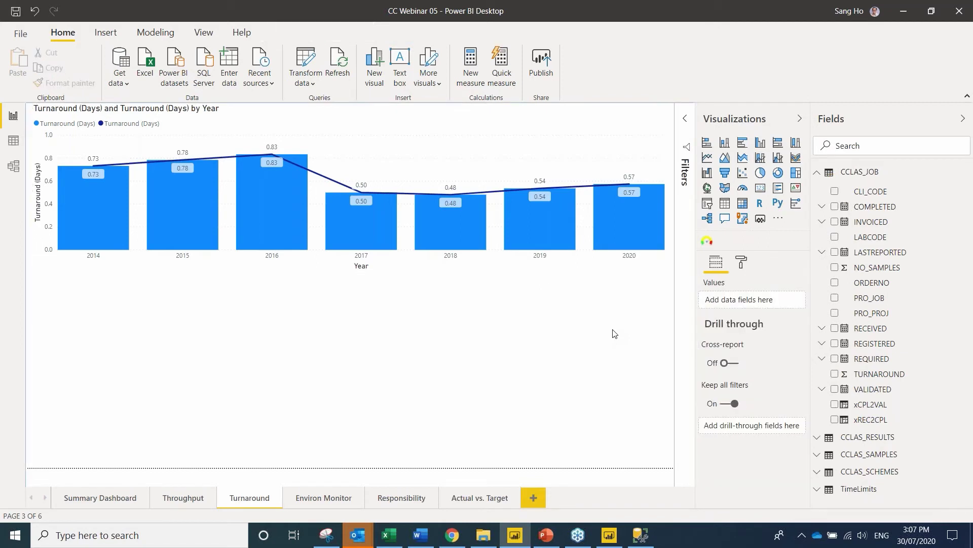
Add a line and clustered column chart below, with TURNAROUND as both column and line values and RECEIVED as shared axis.
click(778, 159)
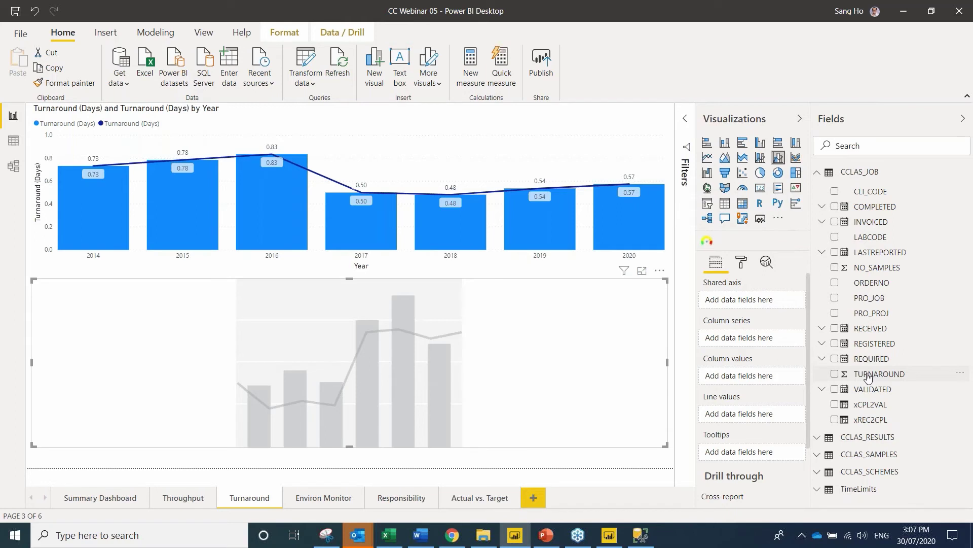
drag(868, 377, 740, 378)
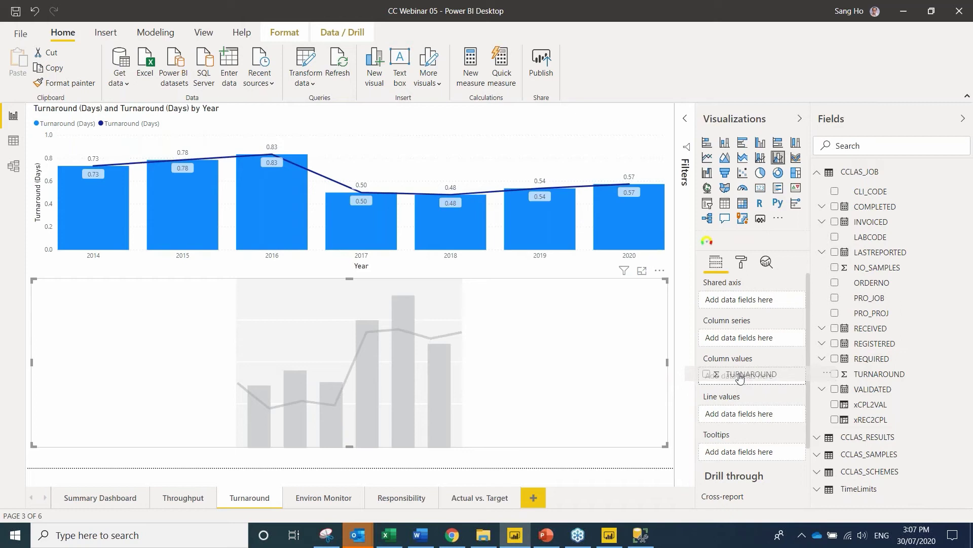
drag(740, 378, 738, 379)
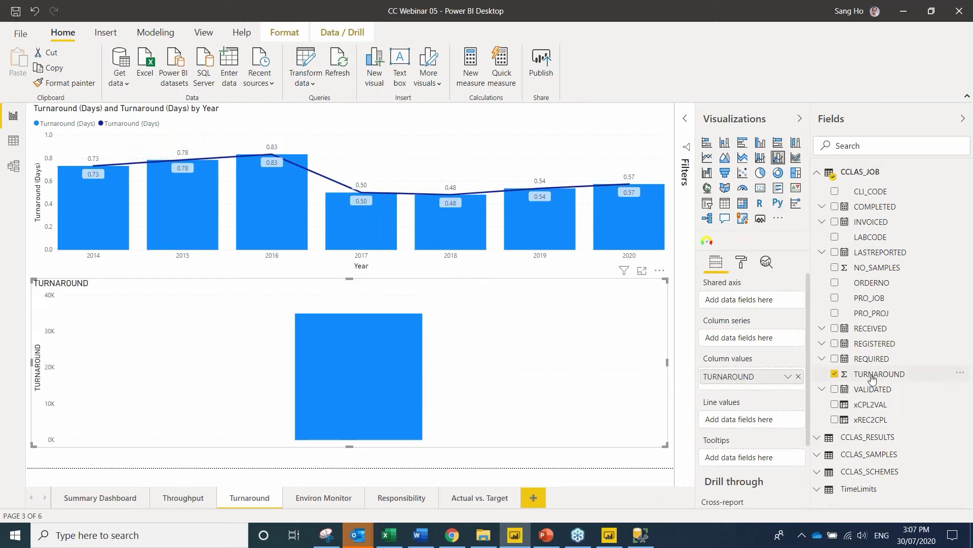
drag(872, 378, 741, 420)
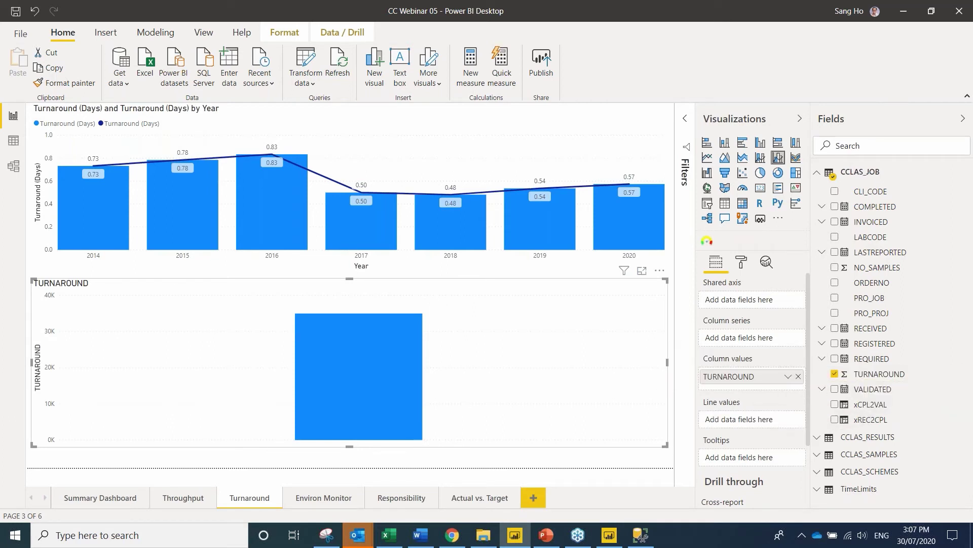
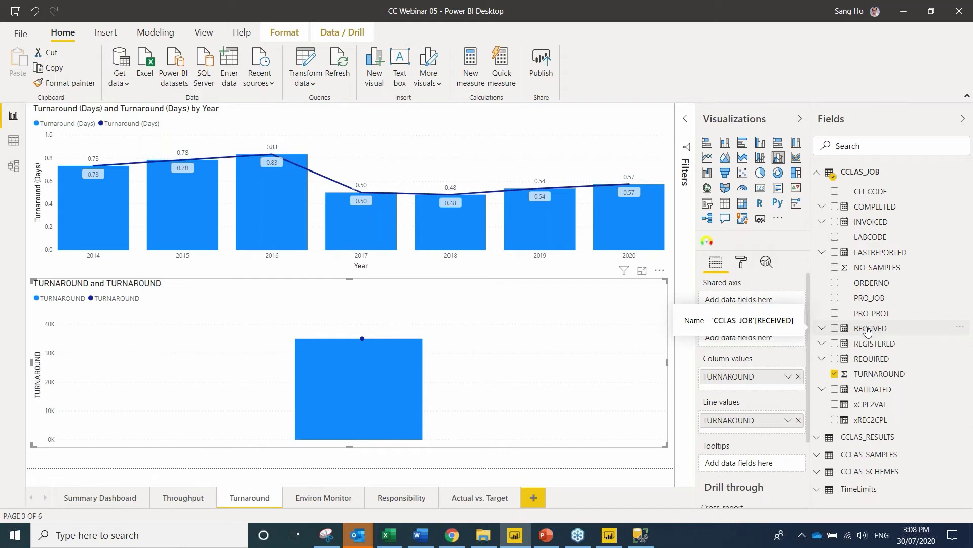
drag(868, 331, 765, 301)
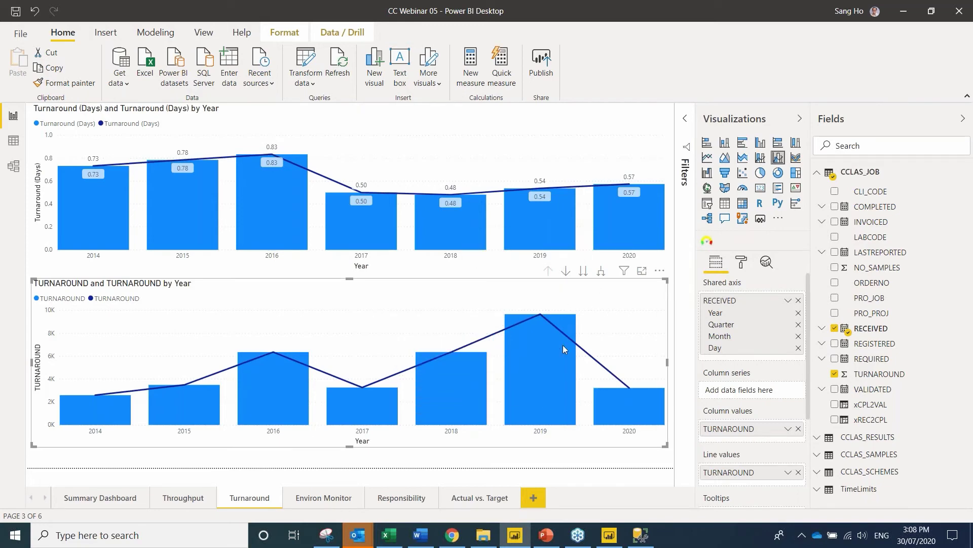
Drill the new turnaround chart down through 2019, Qtr 4 and December to its daily view.
click(554, 363)
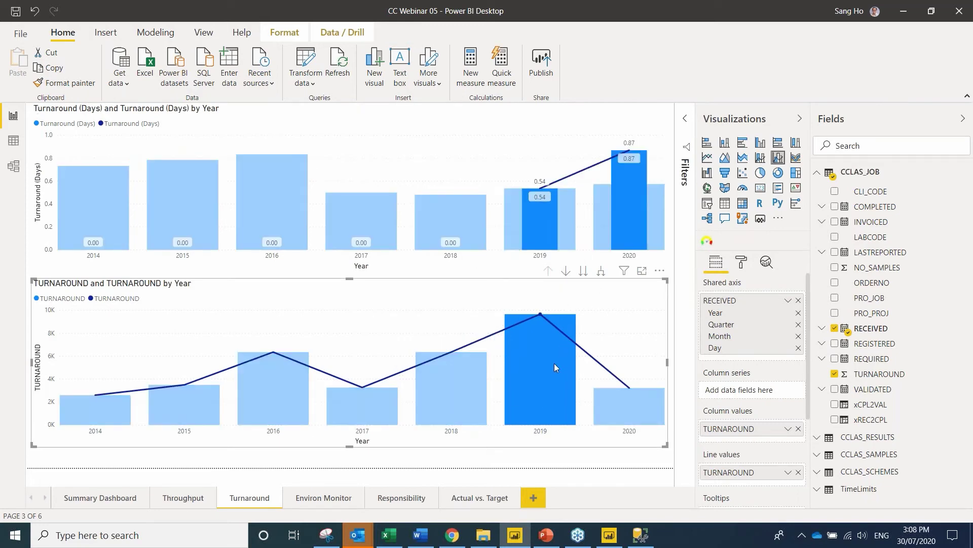
click(566, 274)
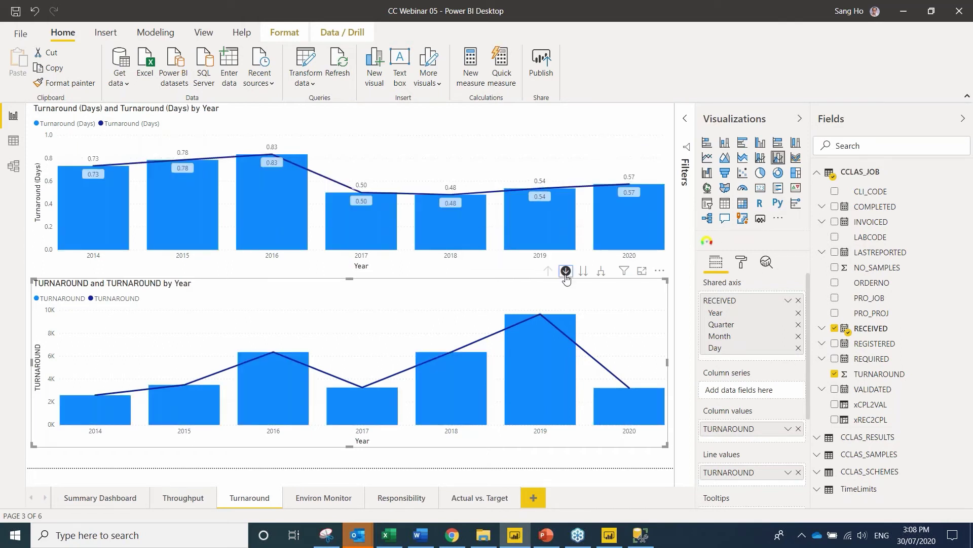
click(556, 367)
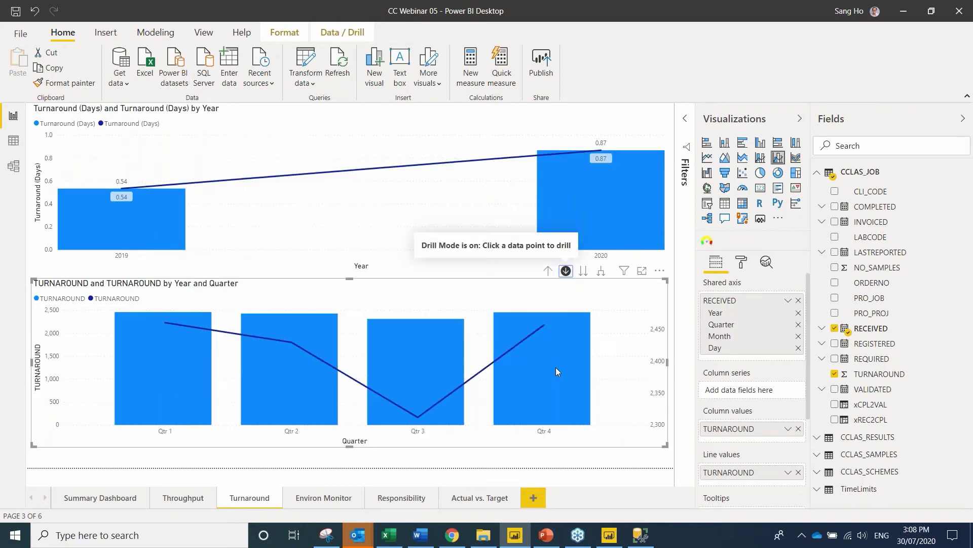
click(556, 367)
click(556, 367)
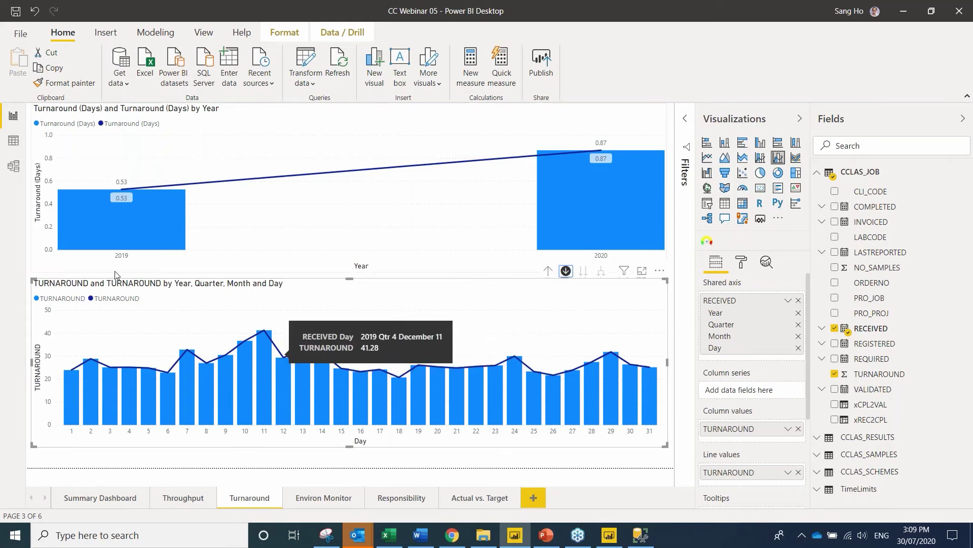
Turn on data labels for the daily turnaround chart.
mouse_move(120, 199)
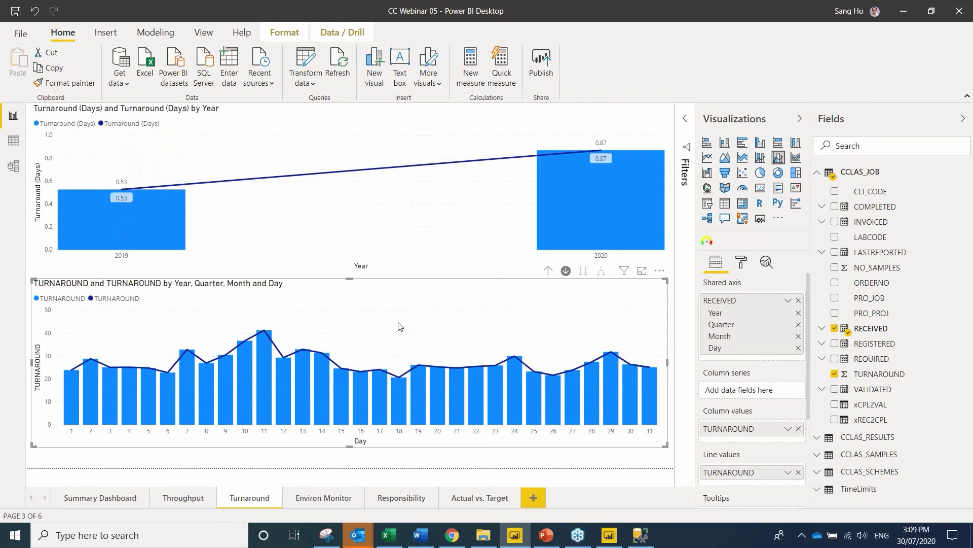
click(743, 266)
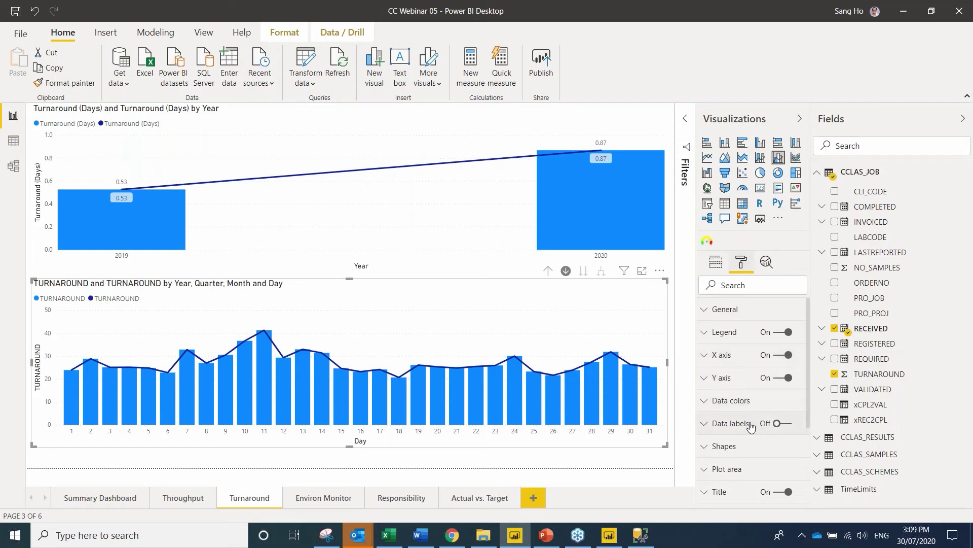
click(787, 424)
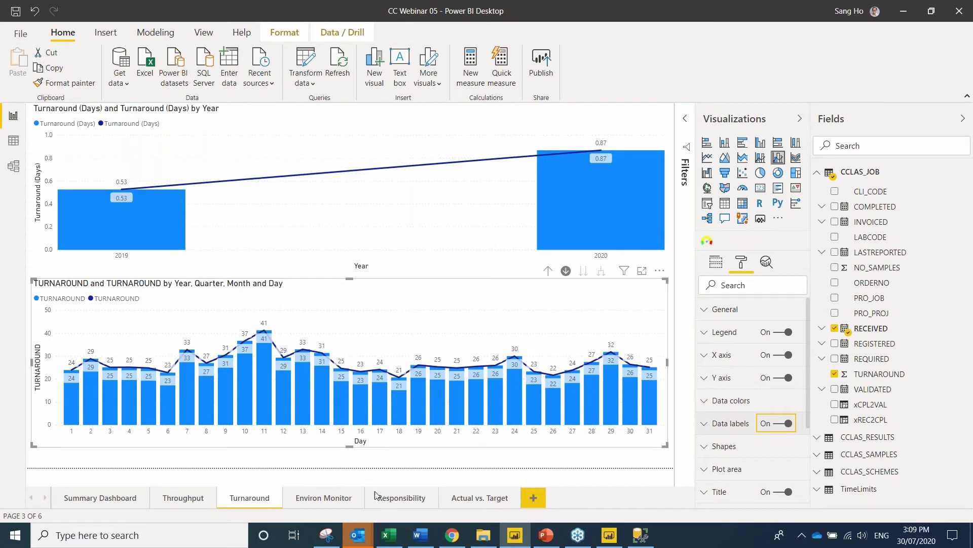
Examine the constant lines defined for the PH line chart on the Environ Monitor page.
click(335, 501)
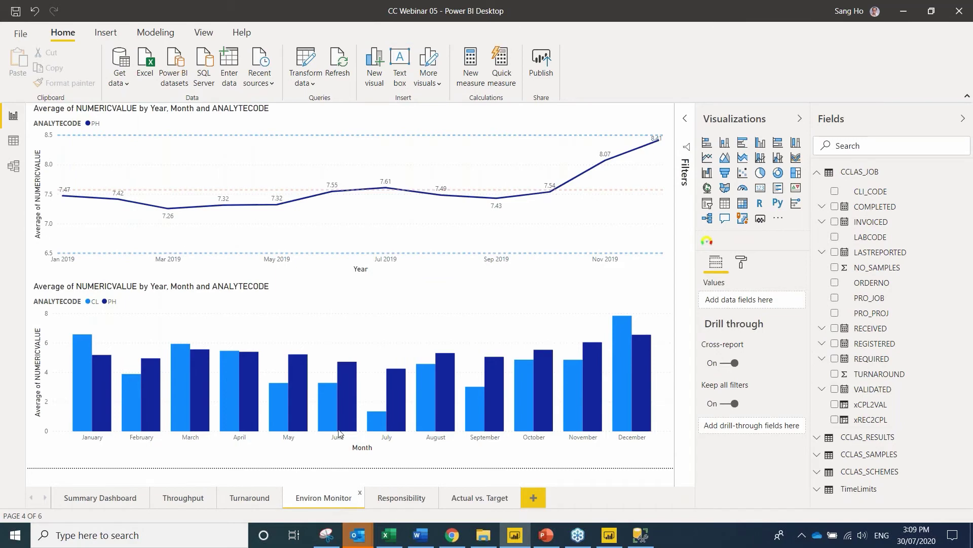
mouse_move(356, 253)
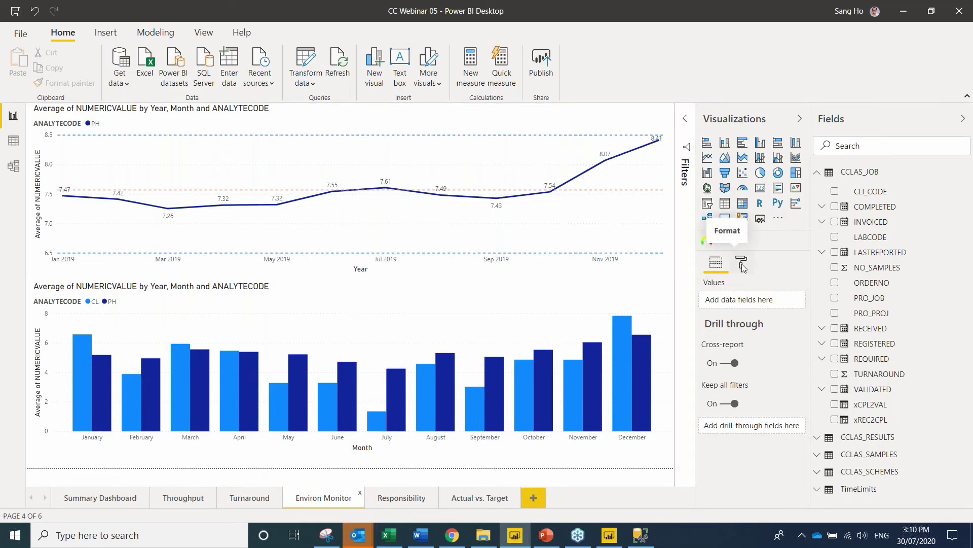
click(626, 118)
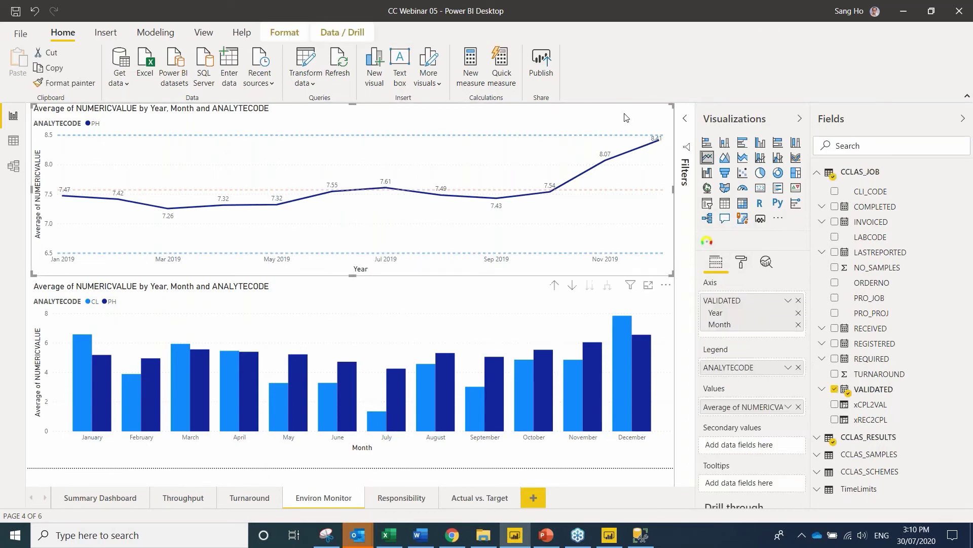
click(766, 263)
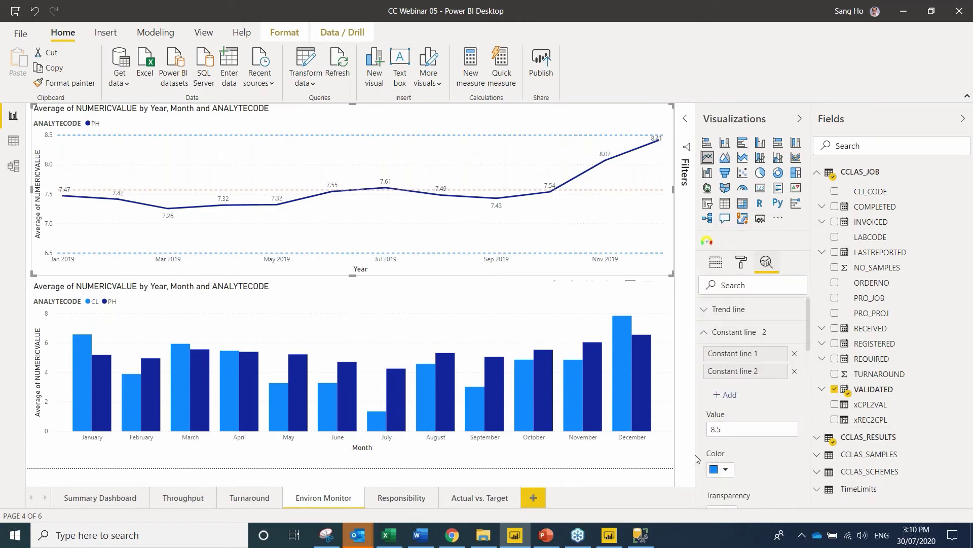
Check the fields of the Work Completed By pie chart on the Responsibility page, and deselect it.
click(395, 500)
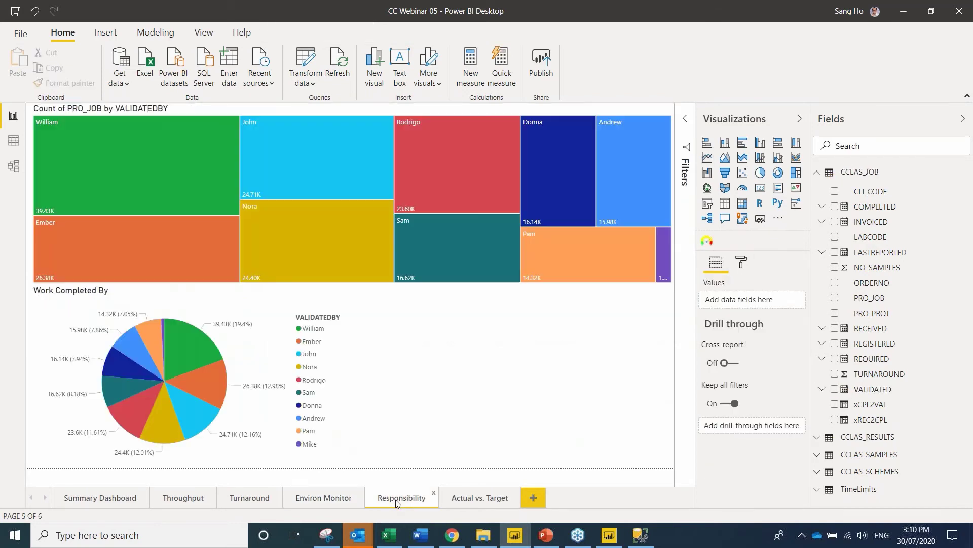
click(264, 309)
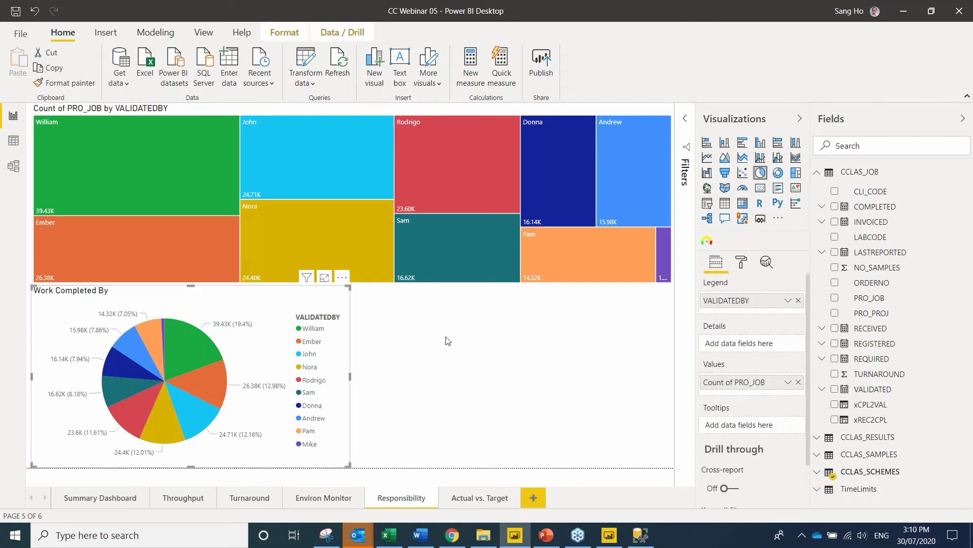
click(483, 358)
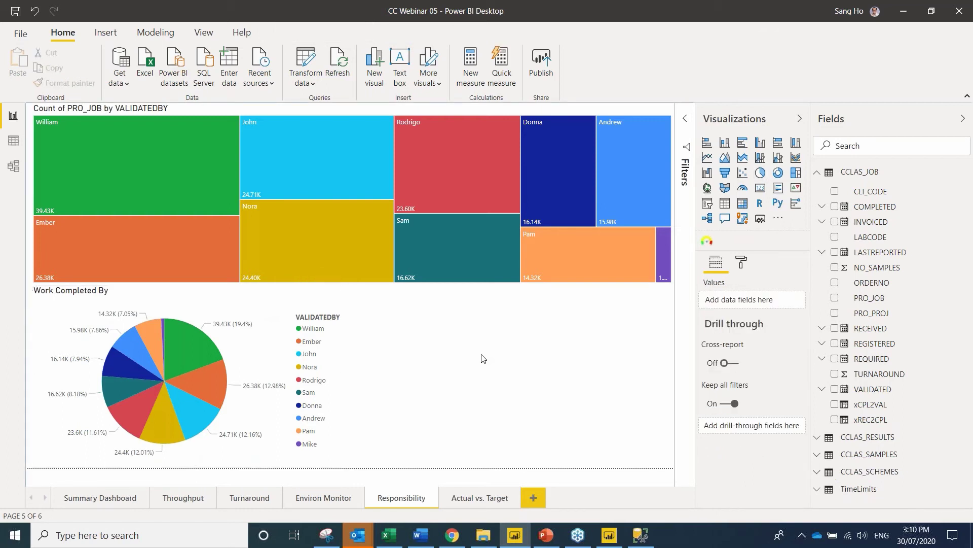
Add a pie chart beside Work Completed By, with NO_SAMPLES from CCLAS_JOB as values and VALIDATEDBY from CCLAS_SCHEMES as legend.
click(760, 173)
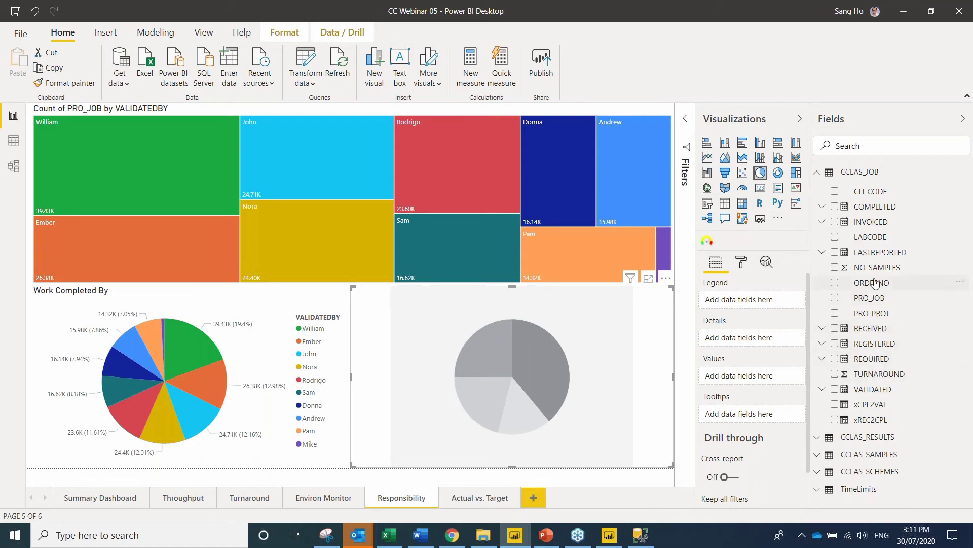
drag(878, 271, 760, 376)
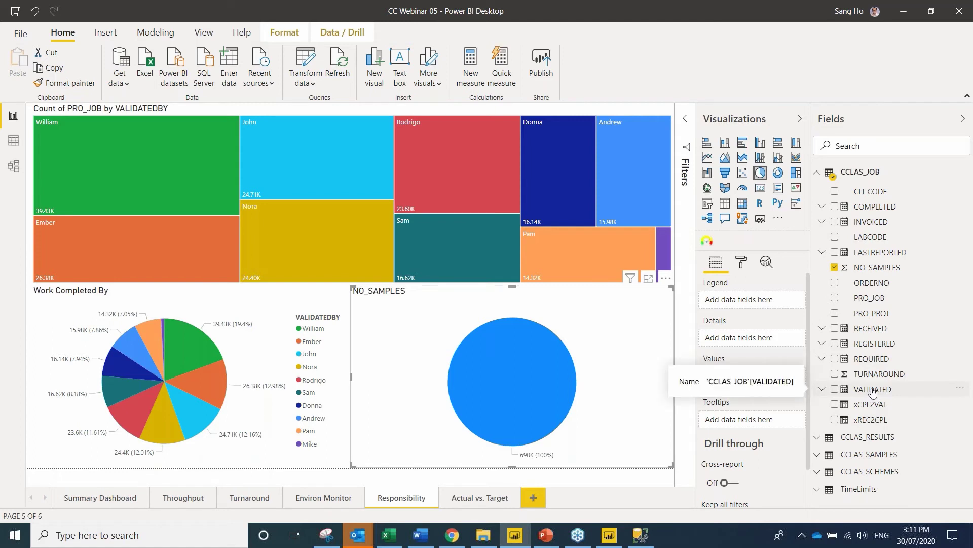
drag(872, 390, 781, 301)
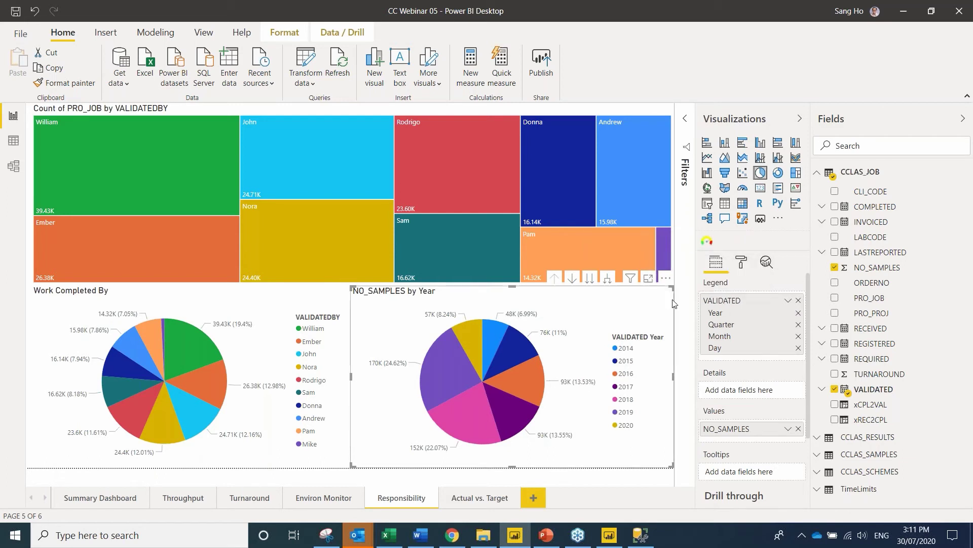
click(799, 301)
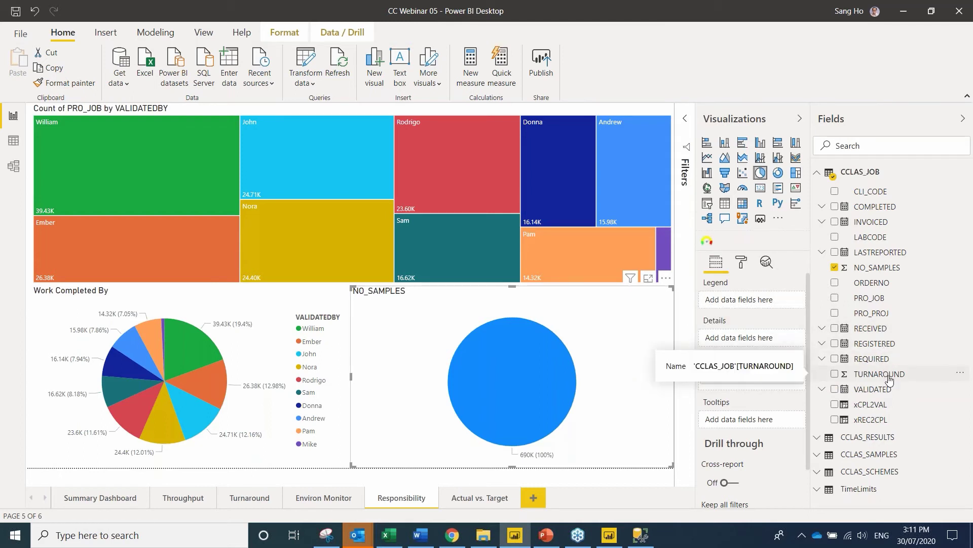
click(818, 174)
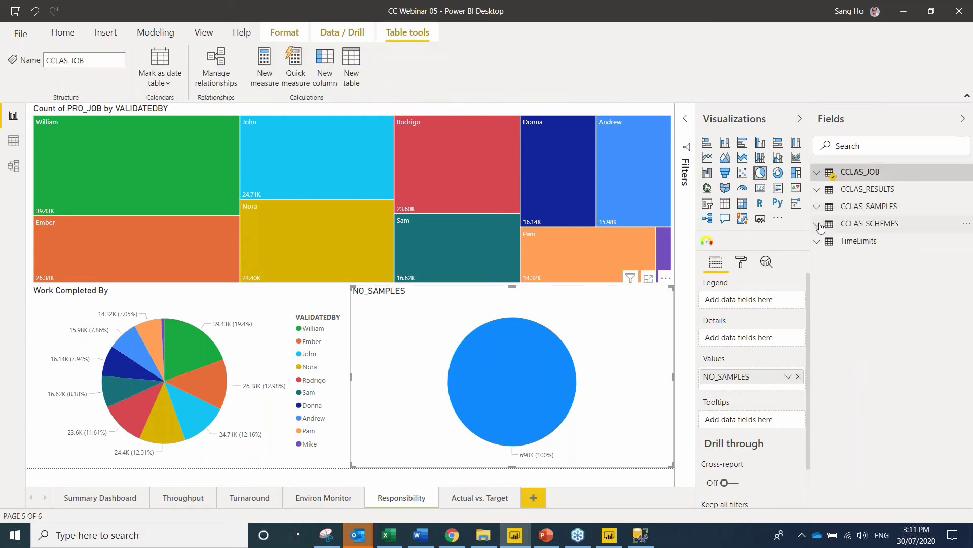
click(819, 224)
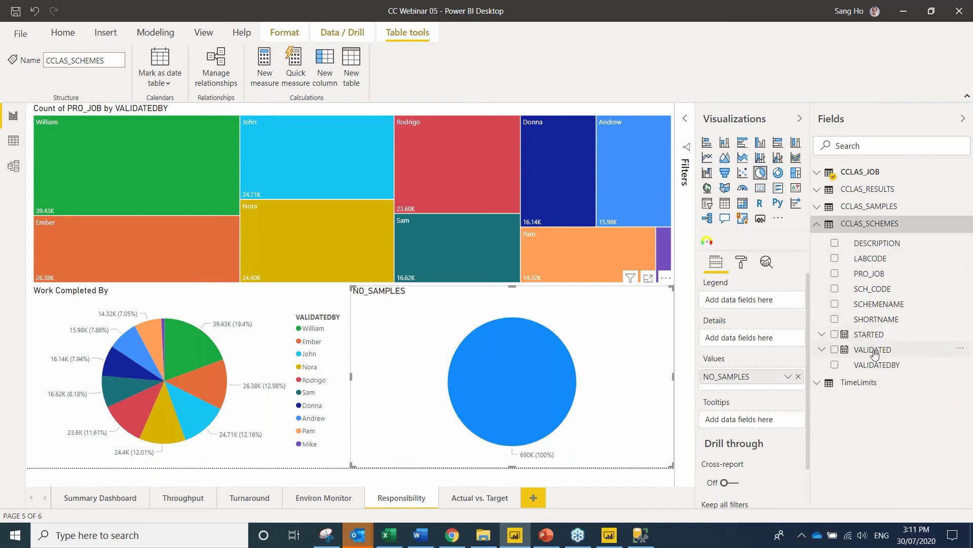
drag(878, 368, 763, 301)
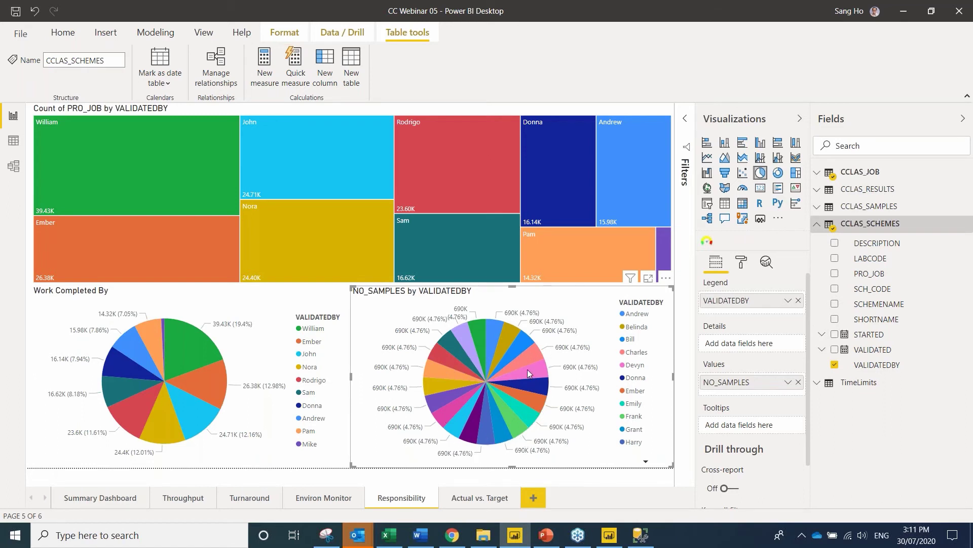
Switch the VALIDATEDBY filter of the NO_SAMPLES by VALIDATEDBY pie chart to the Top N filter type.
mouse_move(524, 366)
click(687, 122)
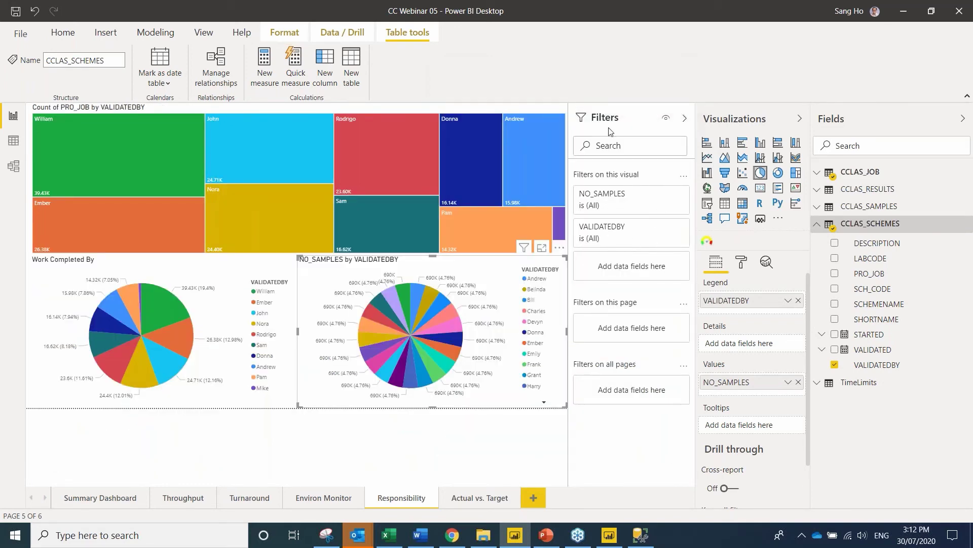
click(665, 229)
click(660, 272)
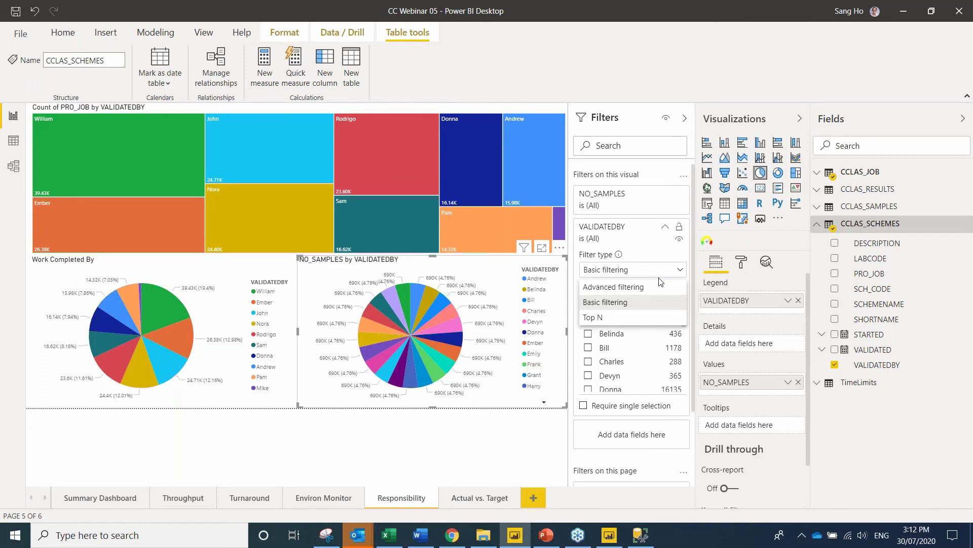
click(657, 318)
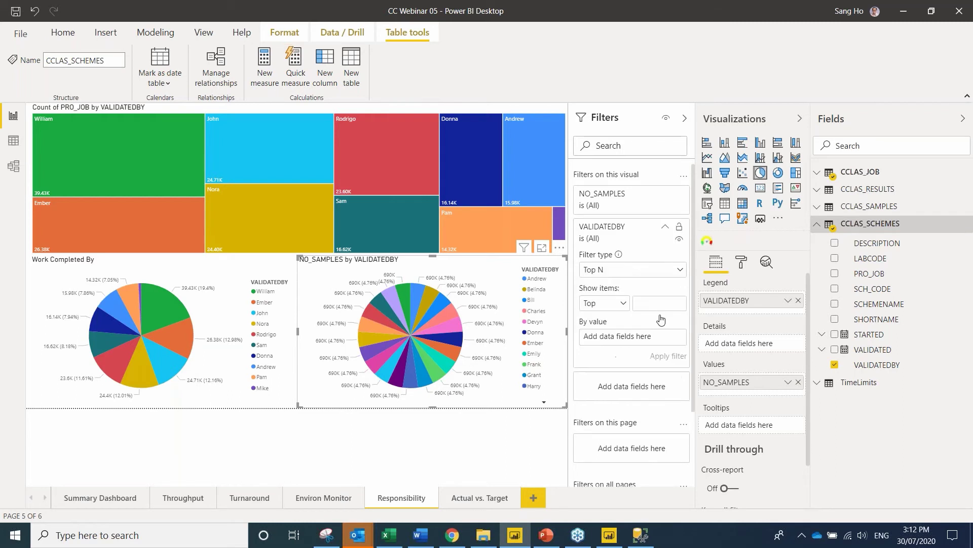
Limit the pie chart to the top 5 items by First VALIDATEDBY, and apply the filter.
click(663, 304)
text(5)
click(525, 430)
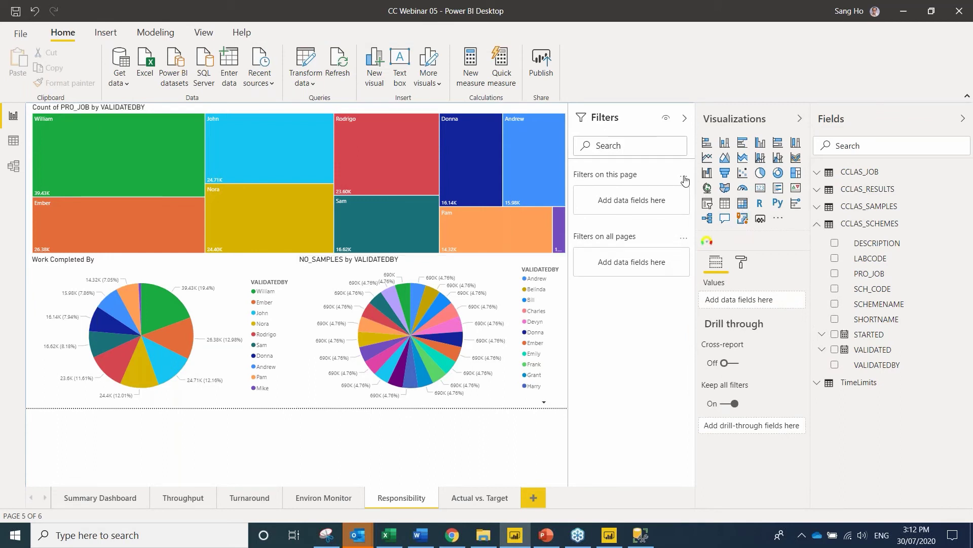
click(510, 279)
click(656, 303)
text(5)
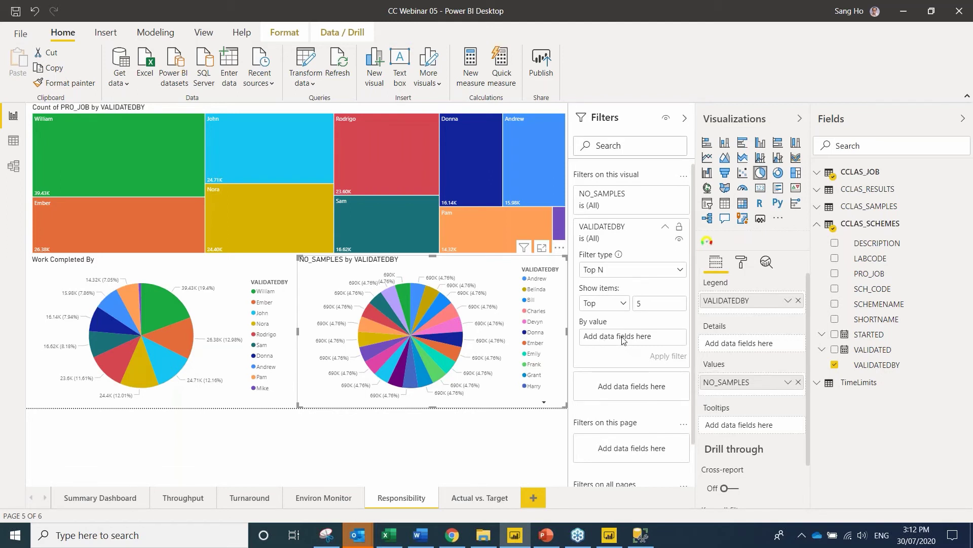
drag(871, 366, 658, 339)
click(664, 355)
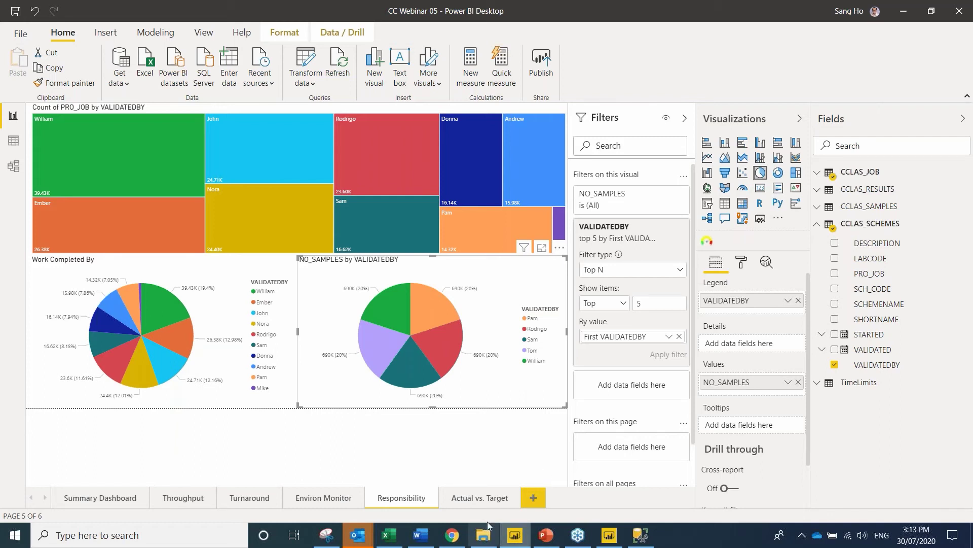
Add an empty Tachometer visual to the Actual vs. Target page.
click(469, 501)
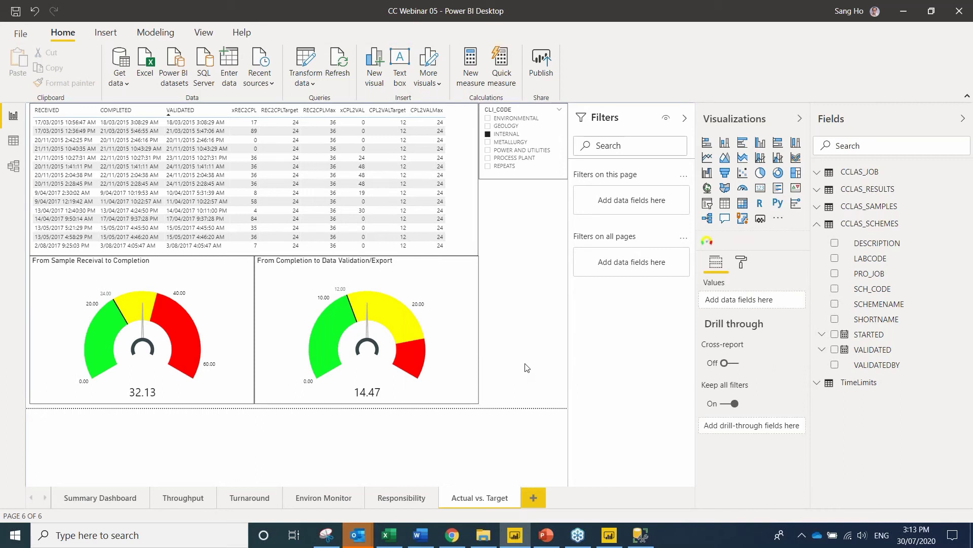
click(707, 242)
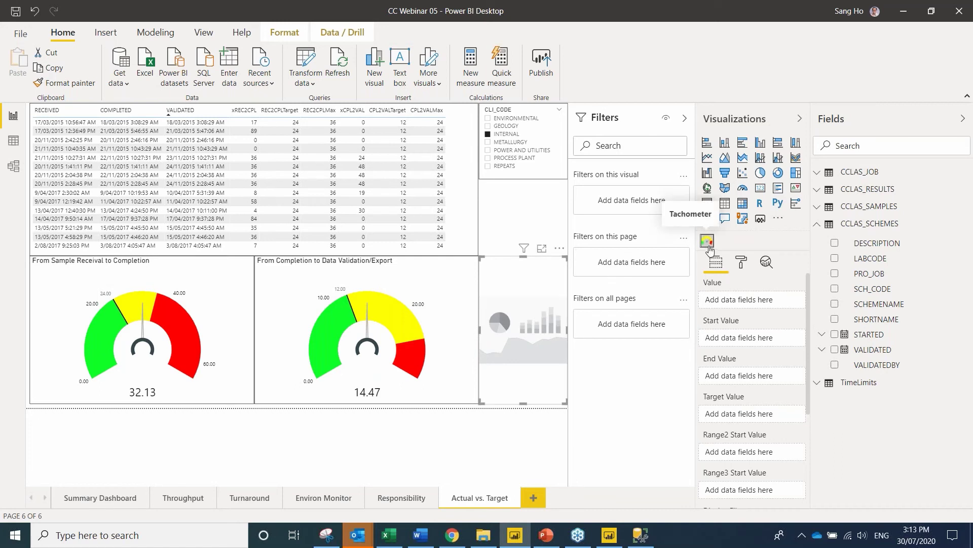
Browse the AppSource catalogue of additional Power BI visuals, and search it for tachometer.
click(779, 222)
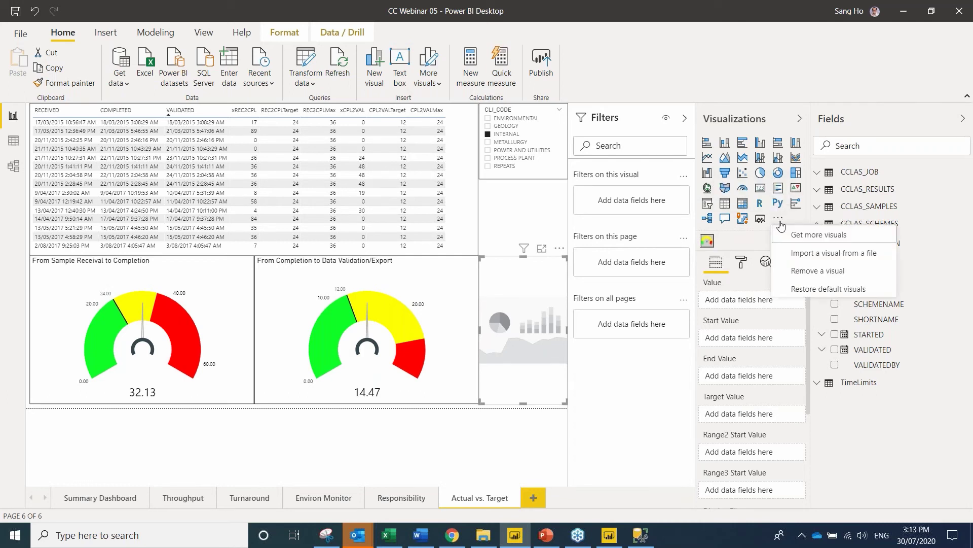
click(842, 238)
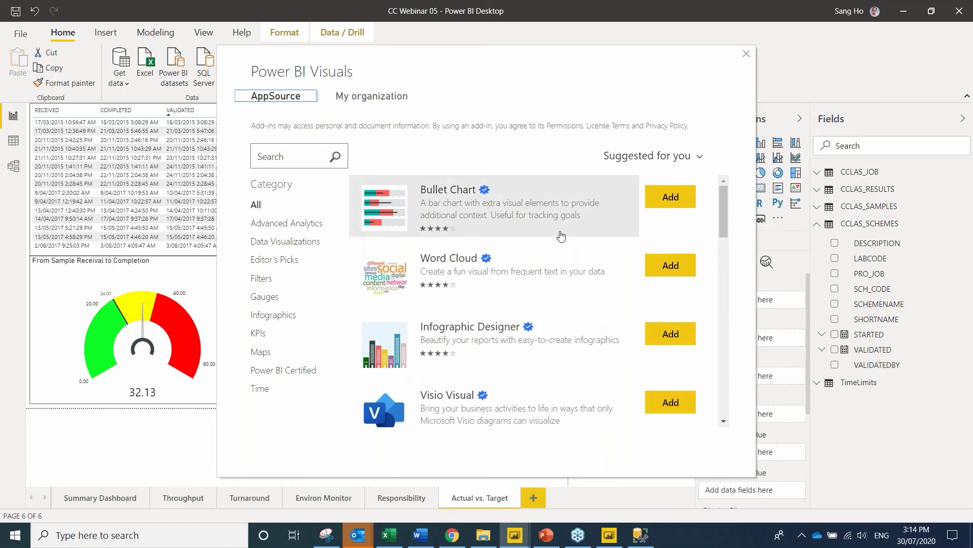
scroll(722, 303, down, 1)
scroll(721, 307, down, 10)
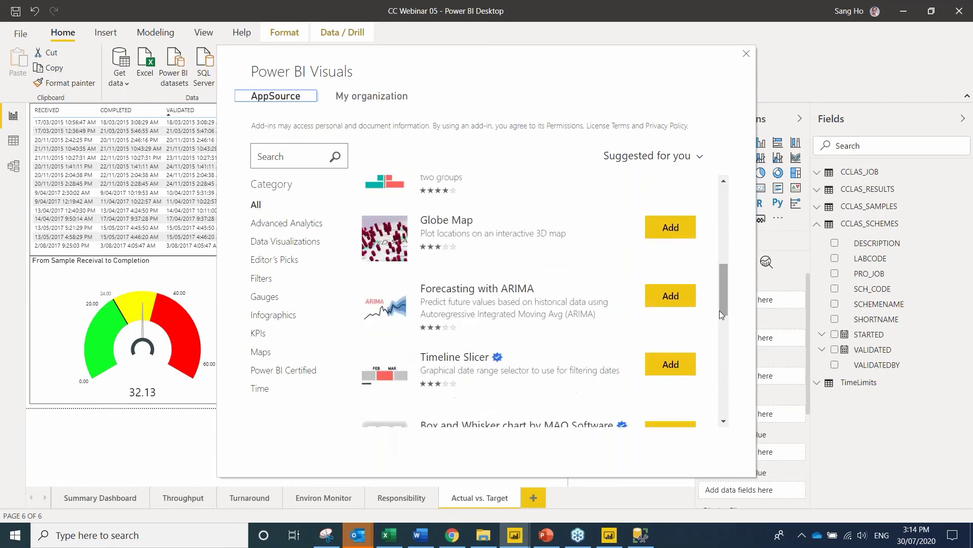
scroll(719, 310, up, 10)
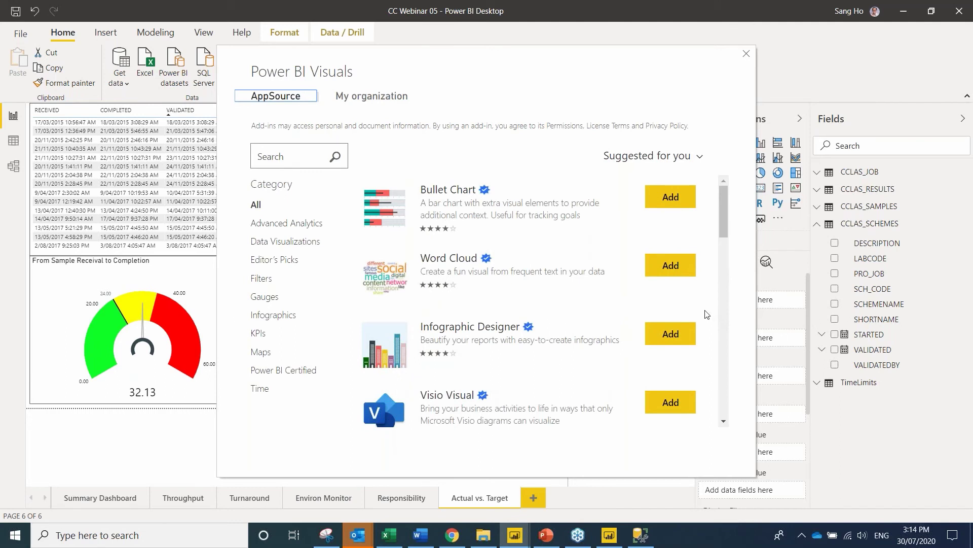
click(311, 155)
text(c)
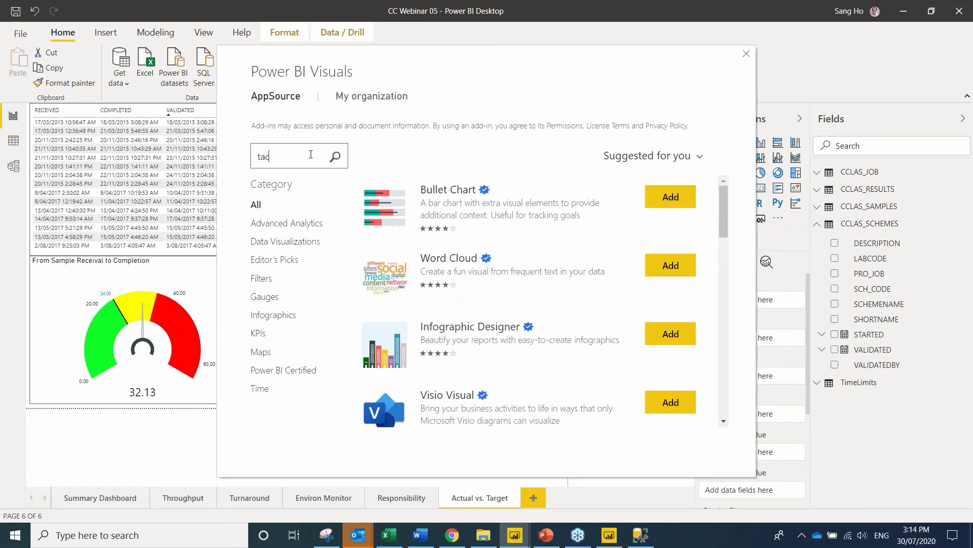
text(hometer)
key(Return)
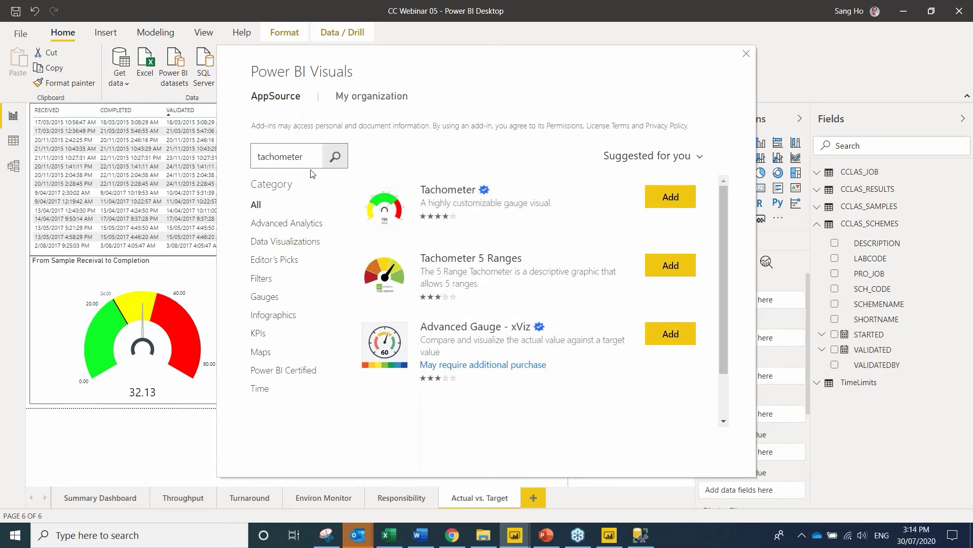
Search the visuals catalogue for histogram, and close the catalogue without adding anything.
drag(319, 157, 136, 175)
text(histogram)
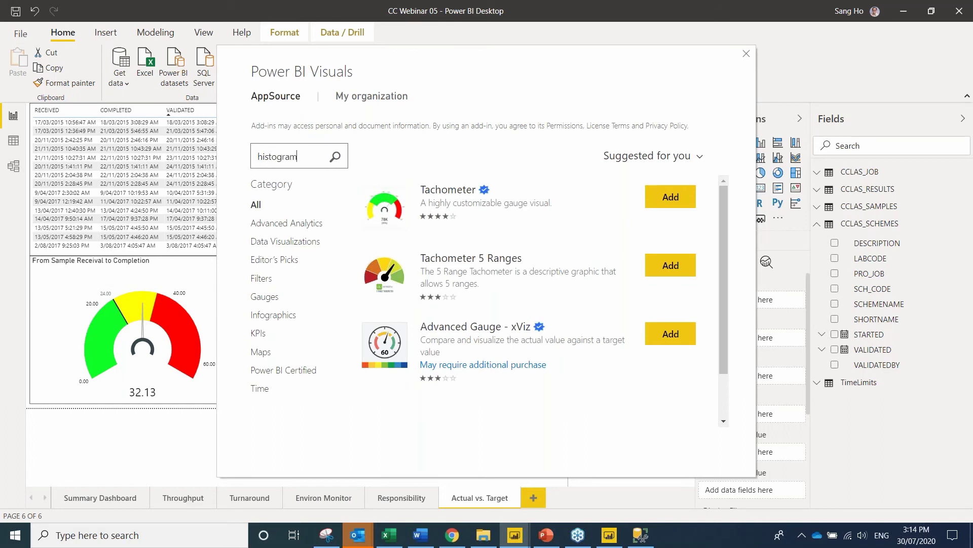
key(Return)
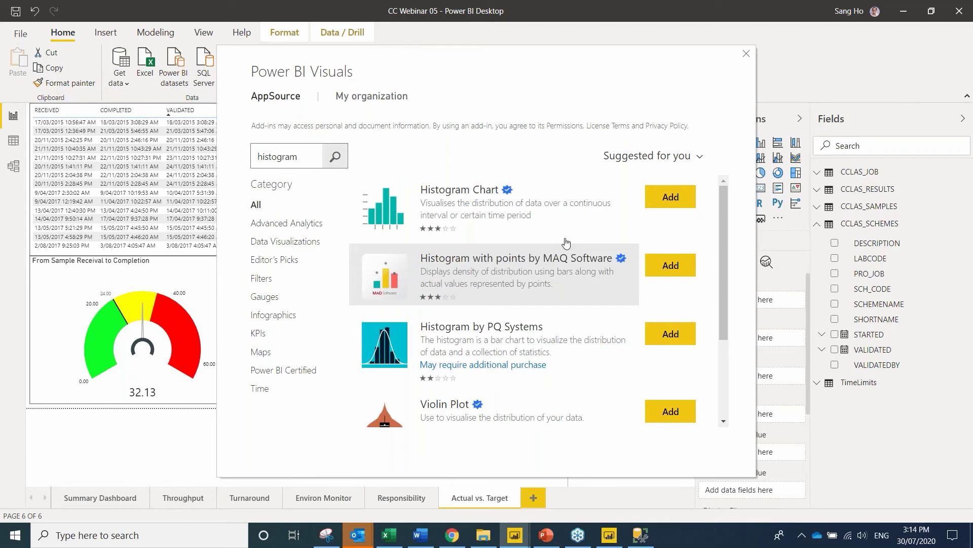
click(747, 53)
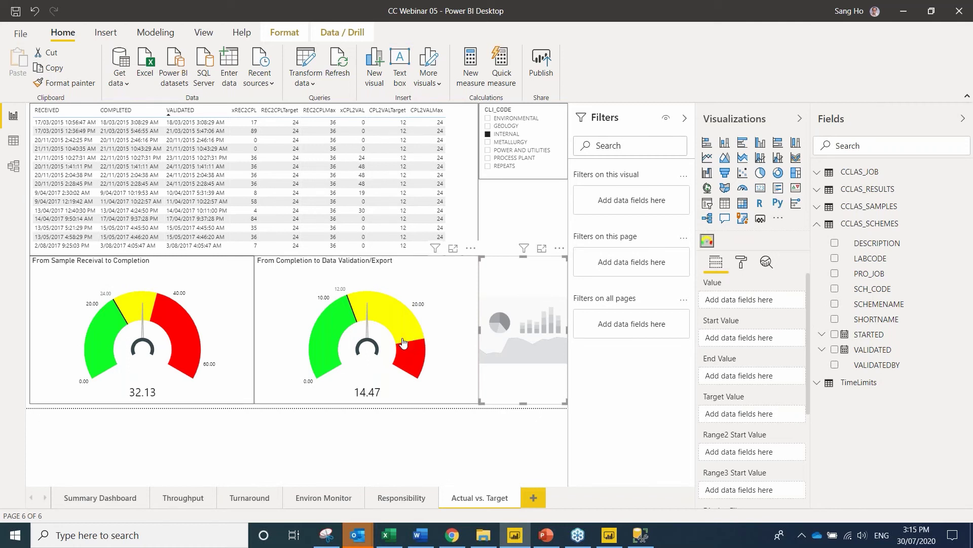
Filter the Actual vs. Target page to the POWER AND UTILITIES client code.
click(489, 151)
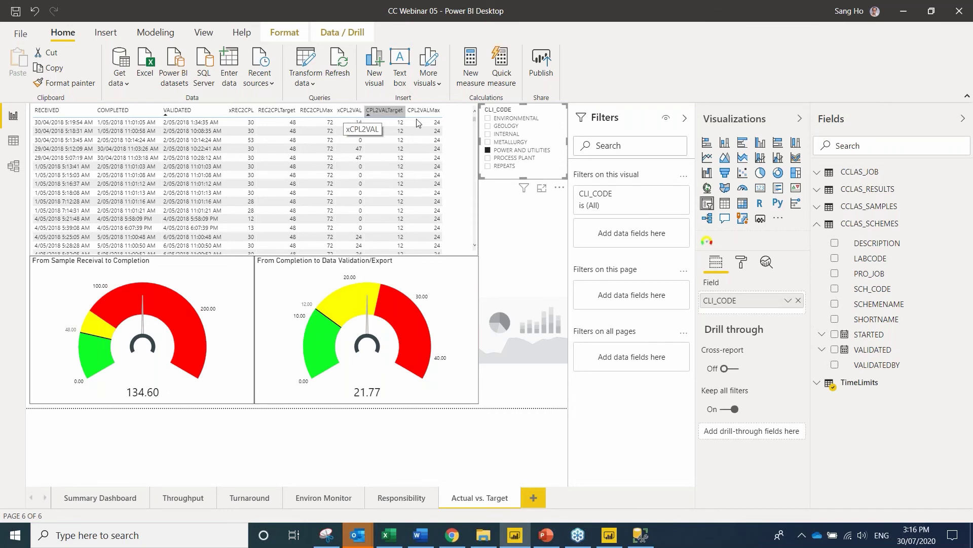
Copy the DATEDIFF expression from the formula of the xCPL2VAL column in the CCLAS_JOB table.
click(818, 226)
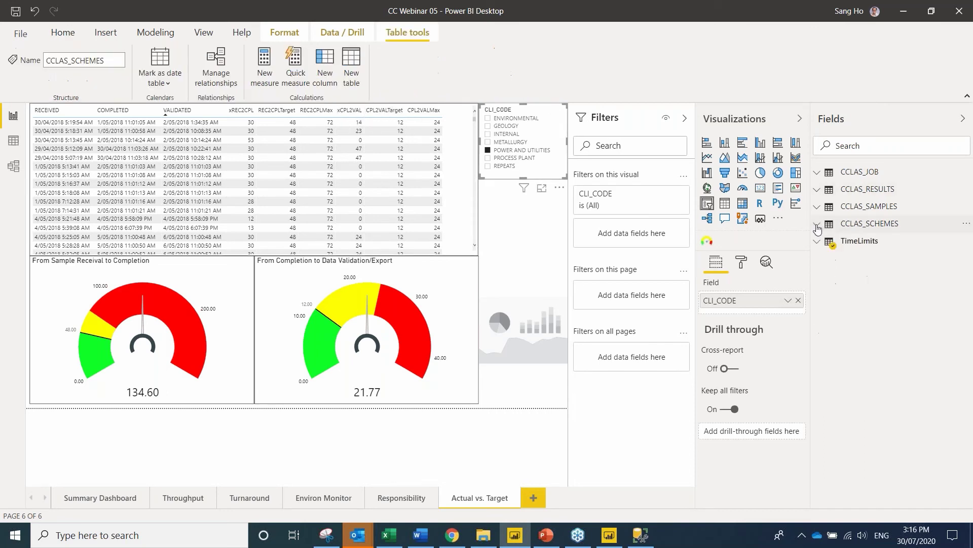
click(821, 175)
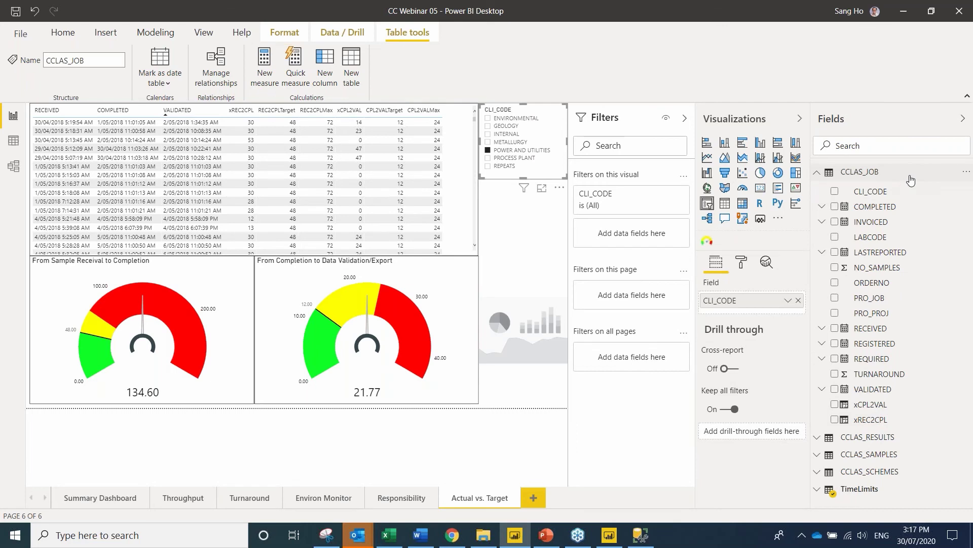
click(877, 407)
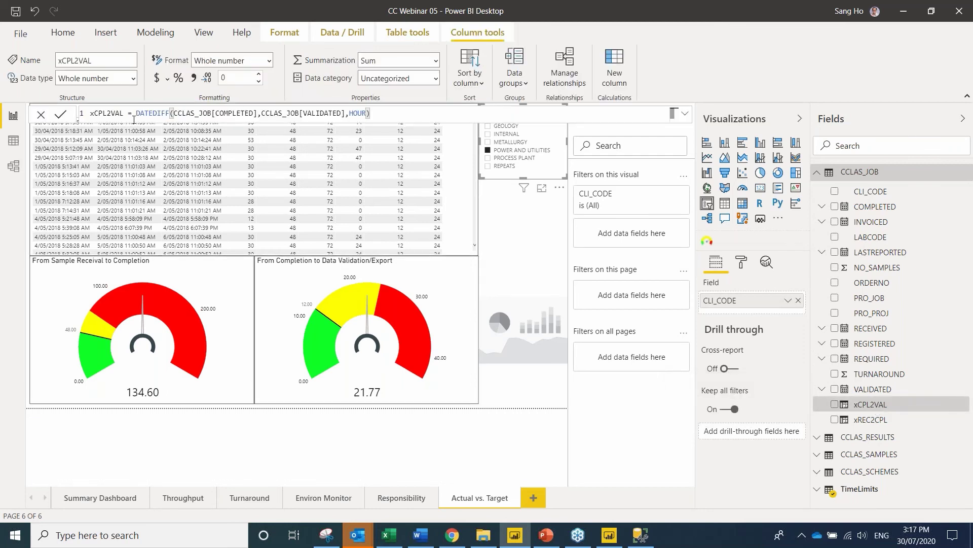
drag(136, 113, 393, 112)
key(ctrl+c)
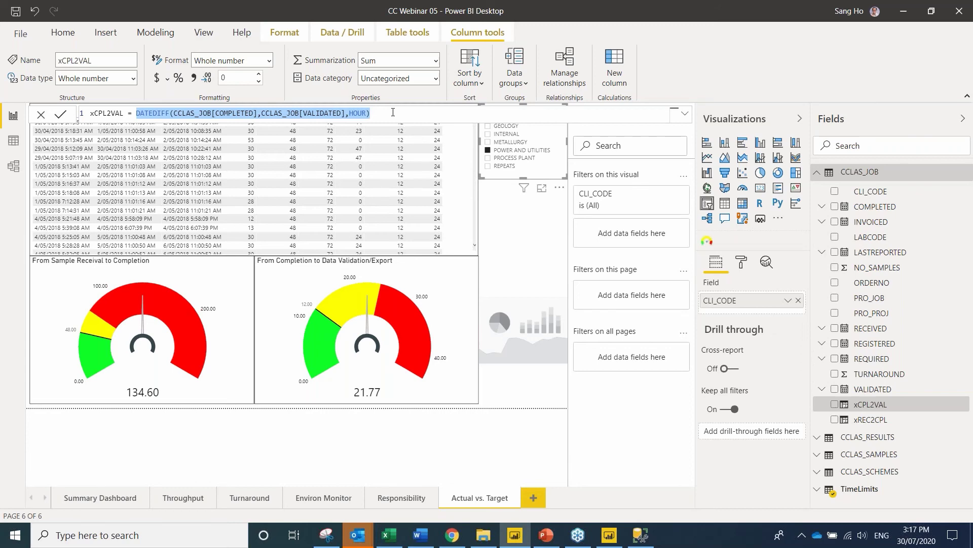
Create a new calculated column in the CCLAS_JOB table, and show the table's fields.
right_click(905, 177)
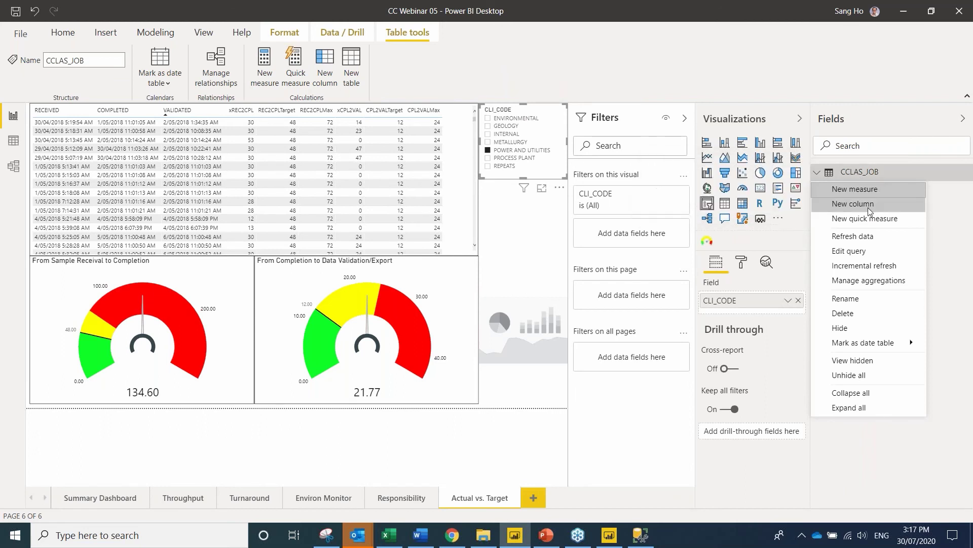
click(844, 393)
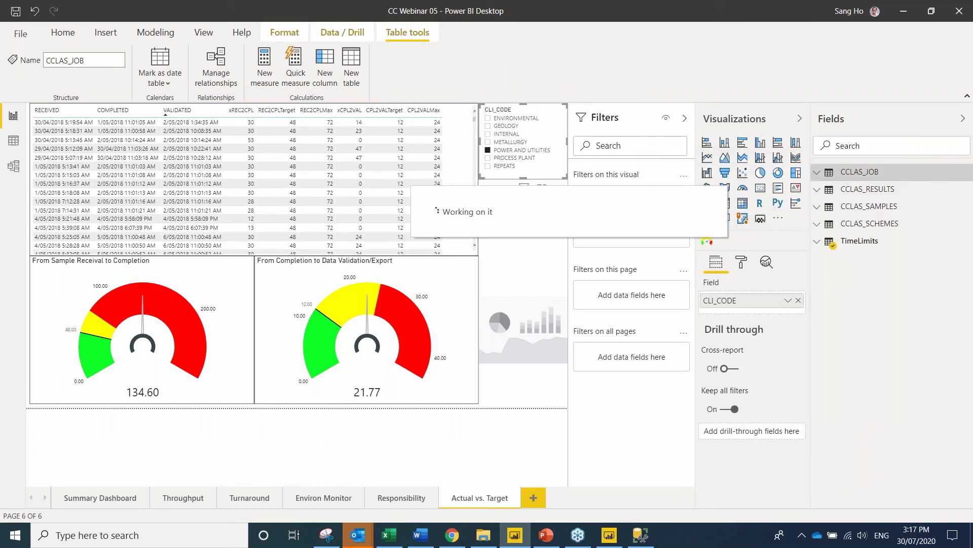
click(818, 174)
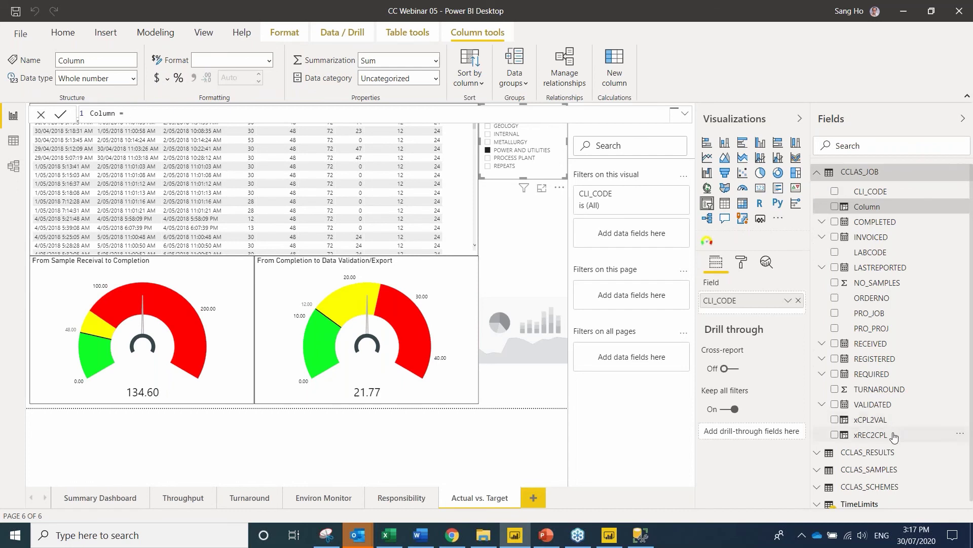
Define the new column as xC2L = DATEDIFF(CCLAS_JOB[COMPLETED],CCLAS_JOB[VALIDATED],HOUR), and commit the formula.
click(113, 114)
key(BackSpace)
key(BackSpace)
key(BackSpace)
key(BackSpace)
key(BackSpace)
key(BackSpace)
text(xC2L)
key(ctrl+v)
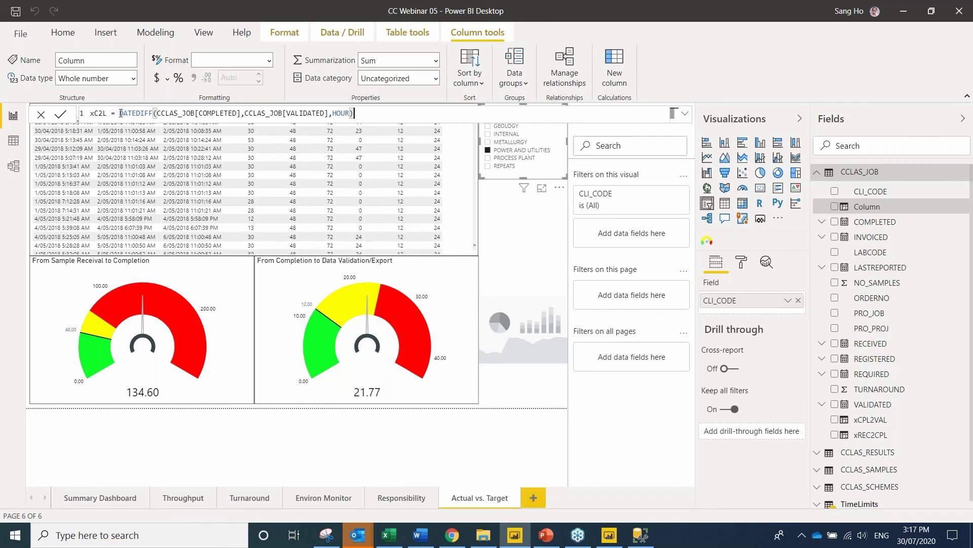
click(61, 115)
click(61, 115)
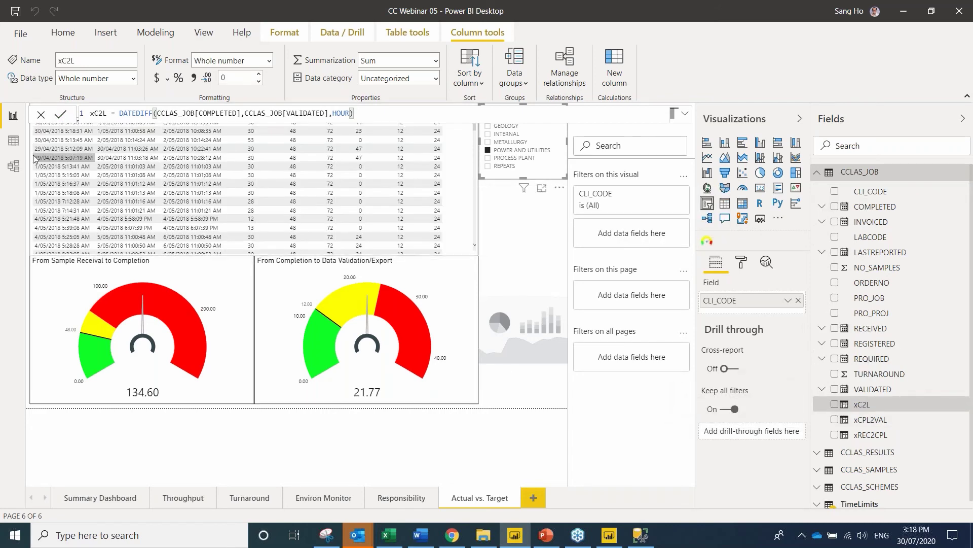
Examine the xC2L values in the CCLAS_JOB data table, comparing them with the xCPL2VAL column.
click(15, 144)
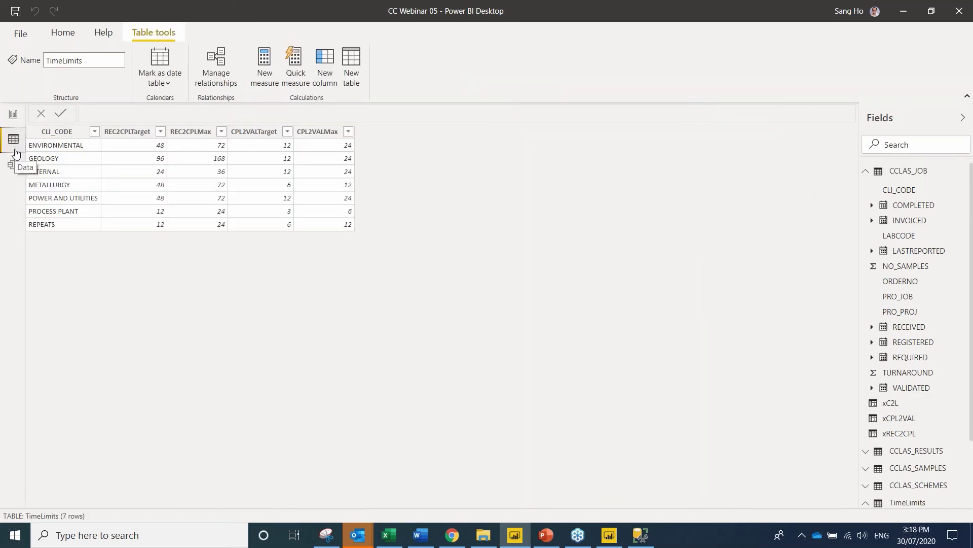
click(917, 176)
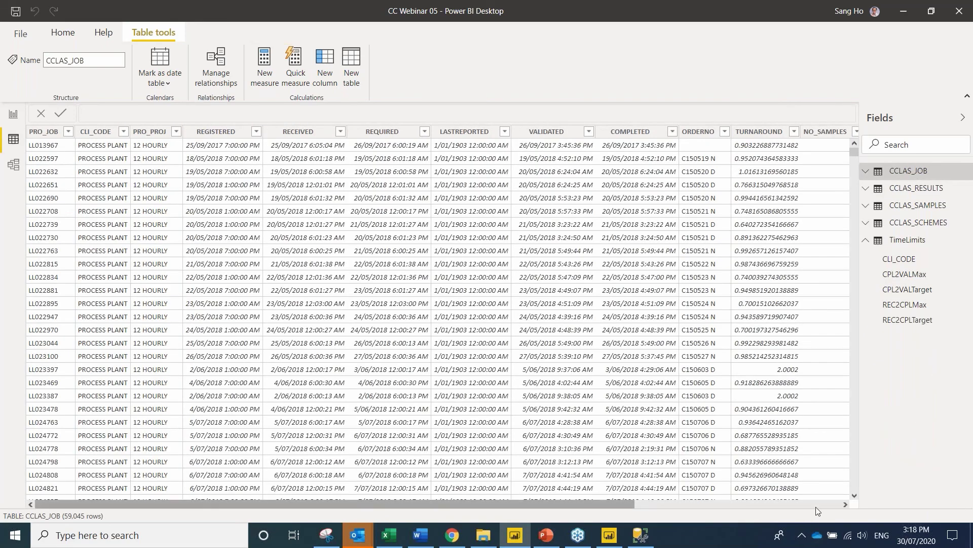
click(816, 505)
click(816, 505)
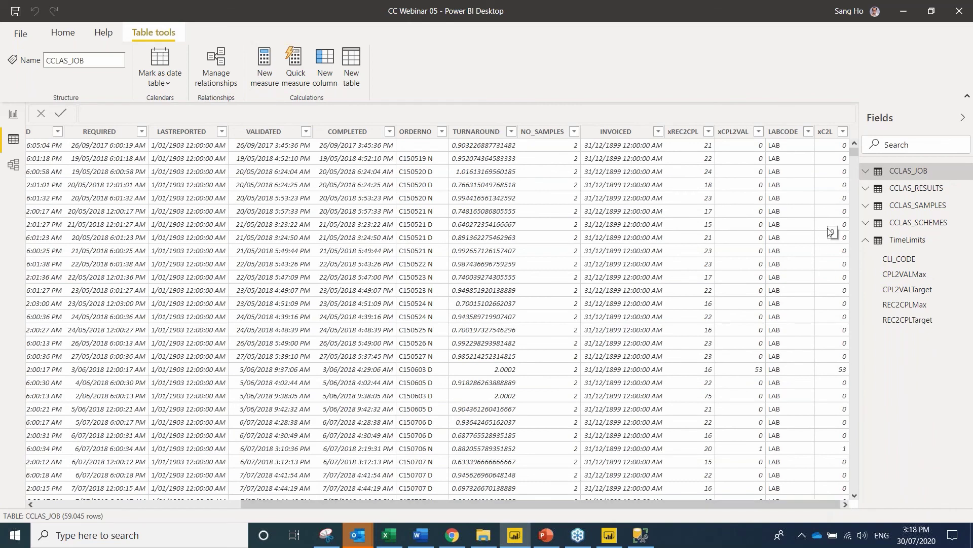
click(830, 350)
scroll(832, 350, down, 5)
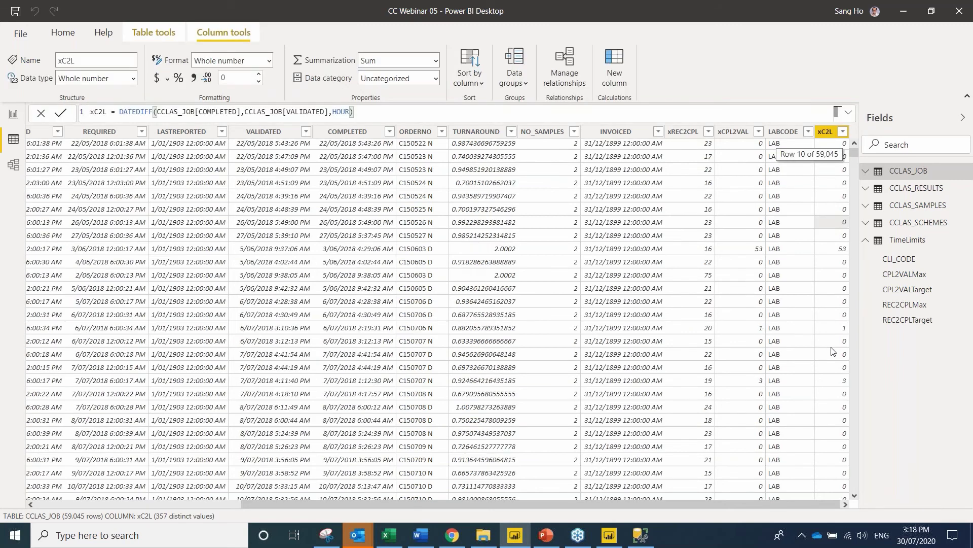
scroll(832, 350, up, 5)
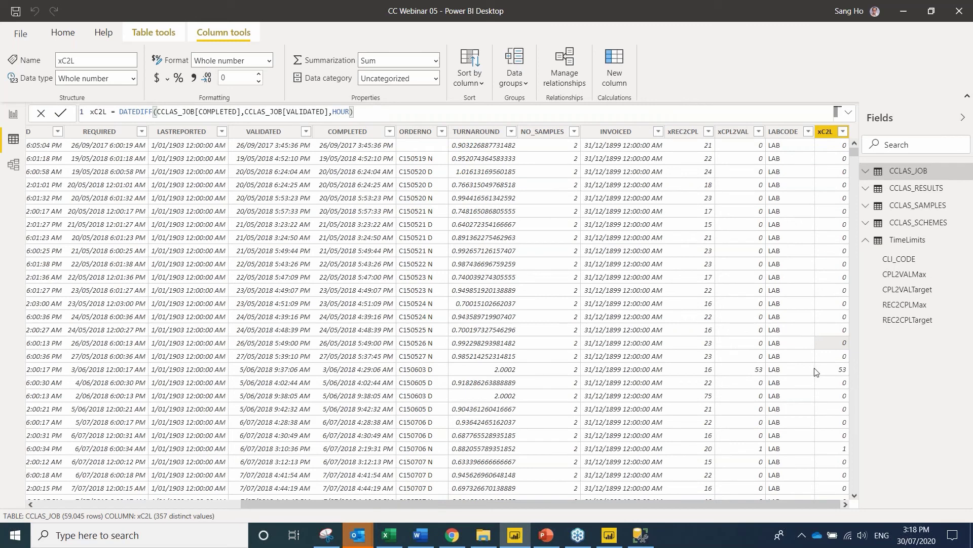
Return to the report, and assign xC2L as the value of the empty tachometer on the Actual vs. Target page.
click(12, 118)
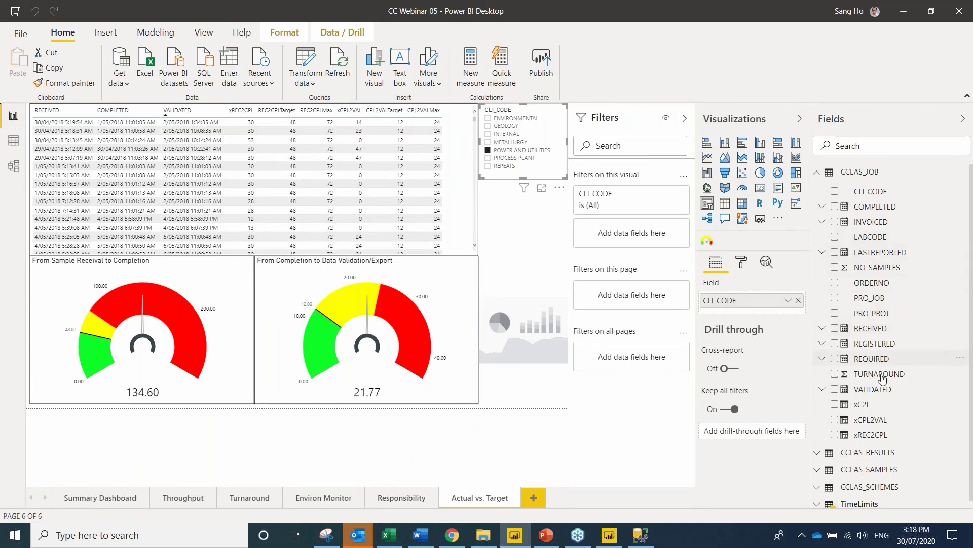
click(549, 300)
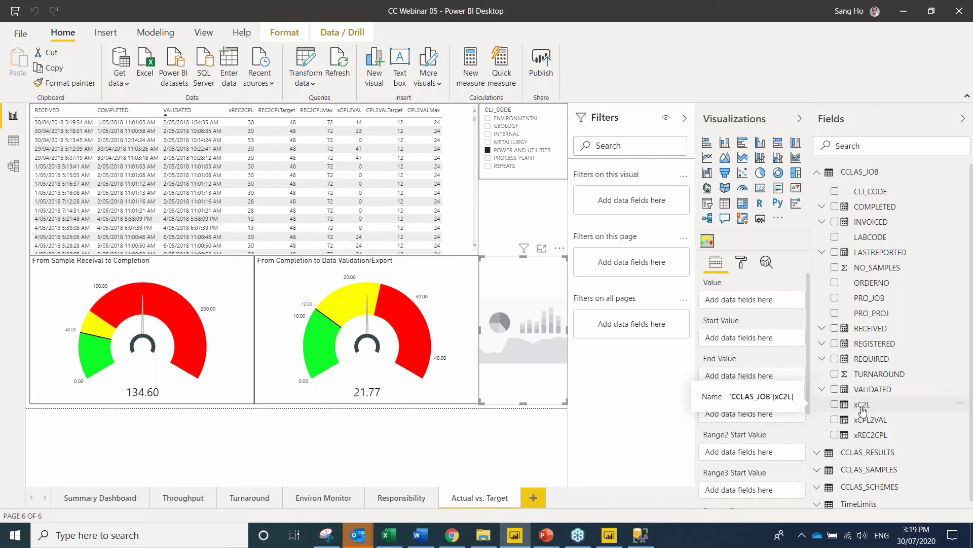
drag(862, 410, 770, 304)
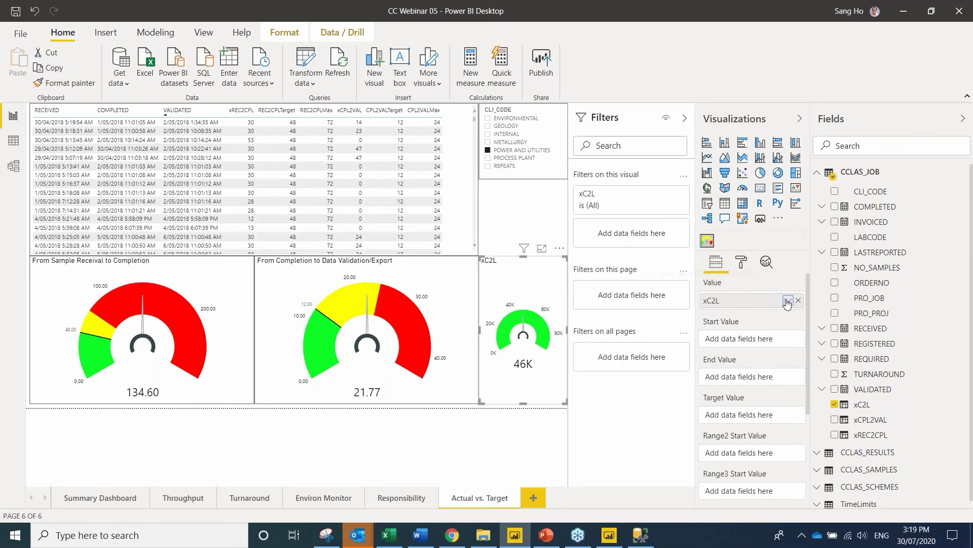
Set the new tachometer's value to the average of xC2L and its target value to the average of CPL2VALTarget from TimeLimits.
click(795, 300)
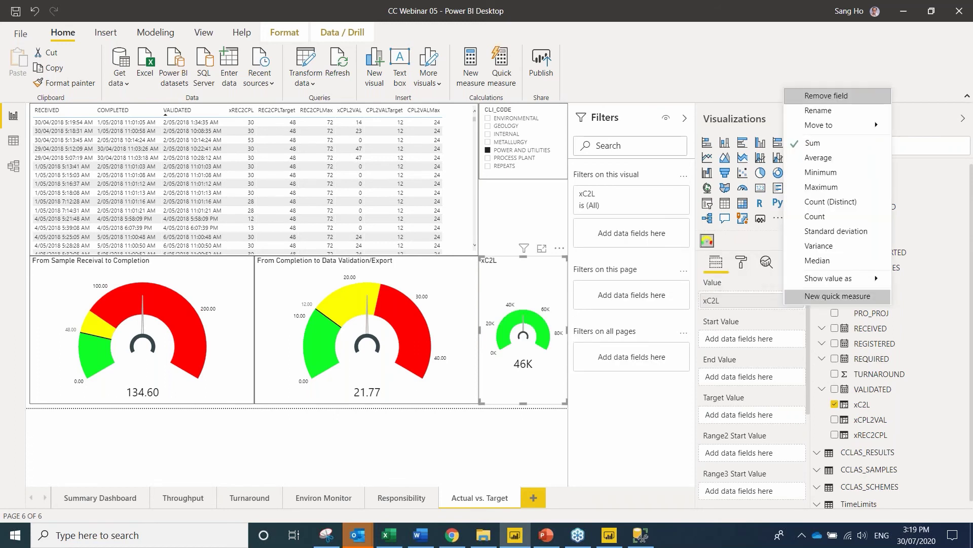
click(803, 159)
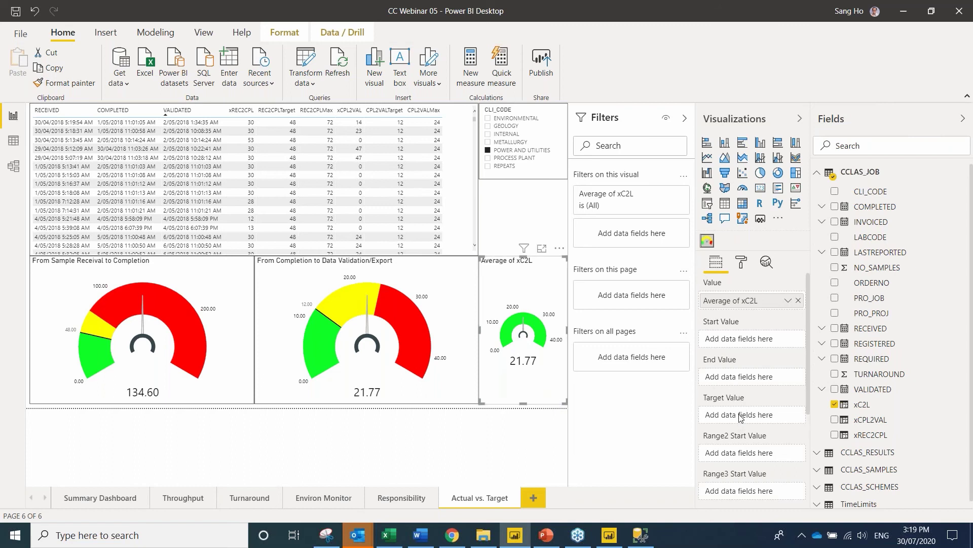
click(817, 173)
click(818, 243)
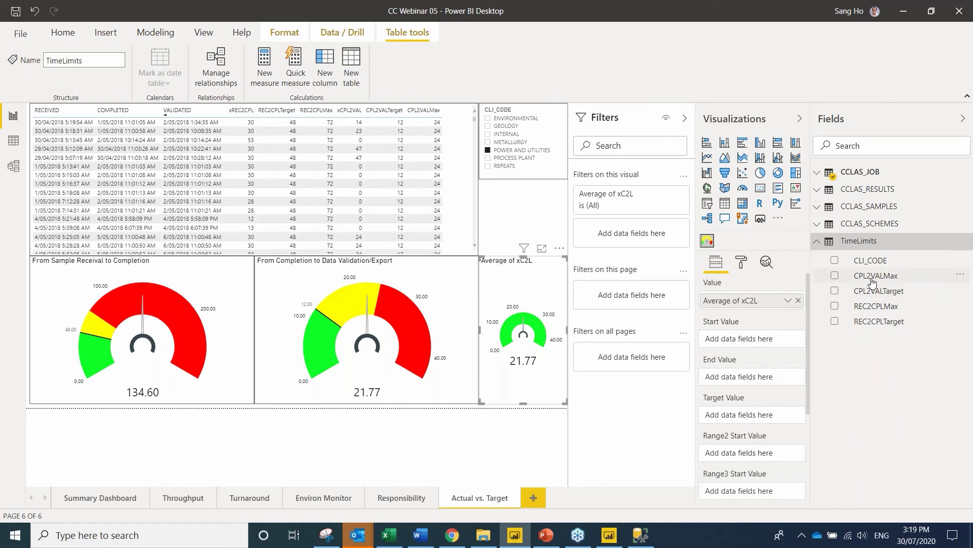
drag(872, 296, 762, 417)
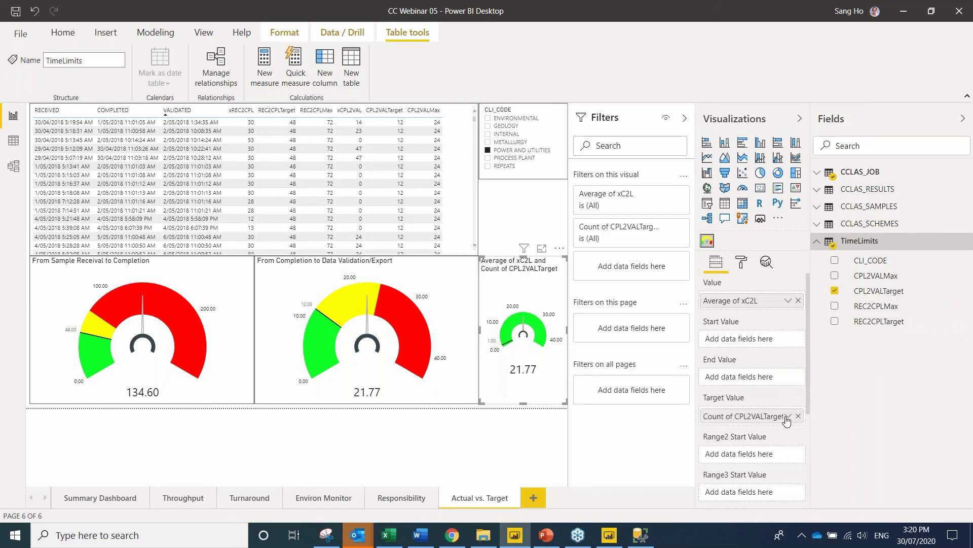
click(786, 415)
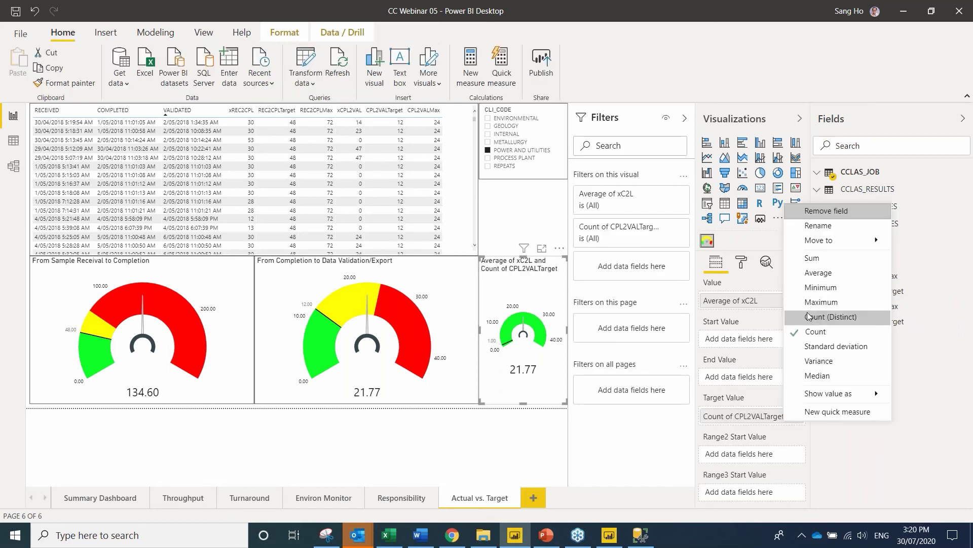
click(810, 274)
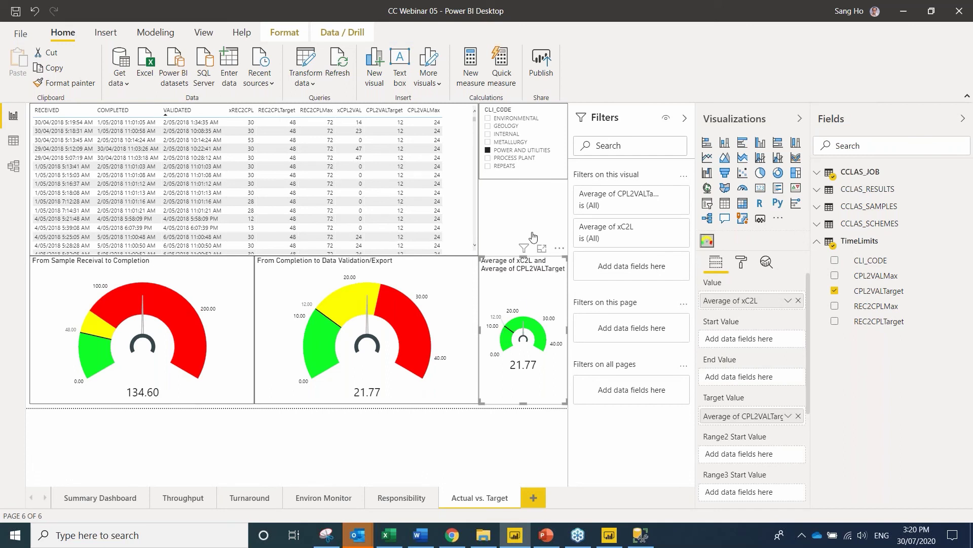
Filter the page by CLI_CODE PROCESS PLANT, and set the new tachometer's Range2 start value to the average of CPL2VALTarget.
click(507, 159)
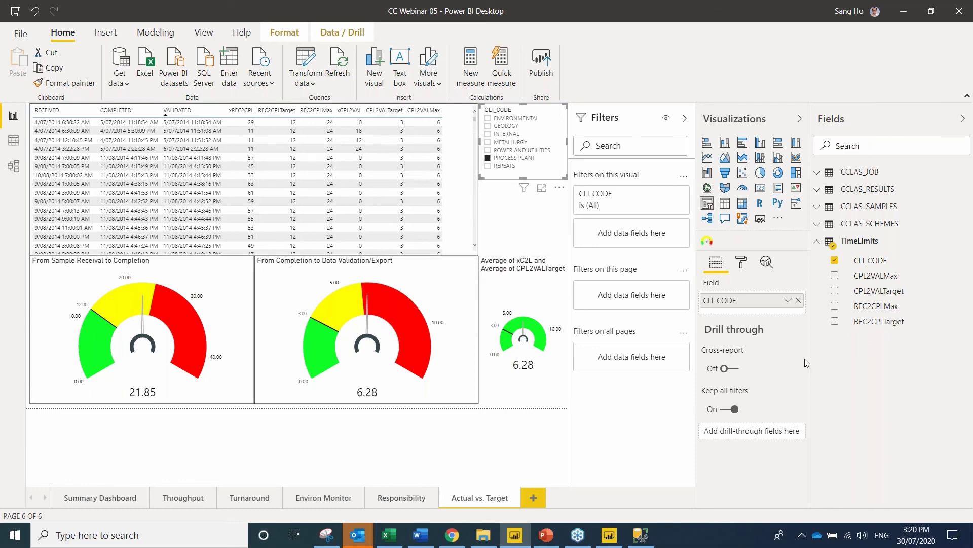
click(552, 306)
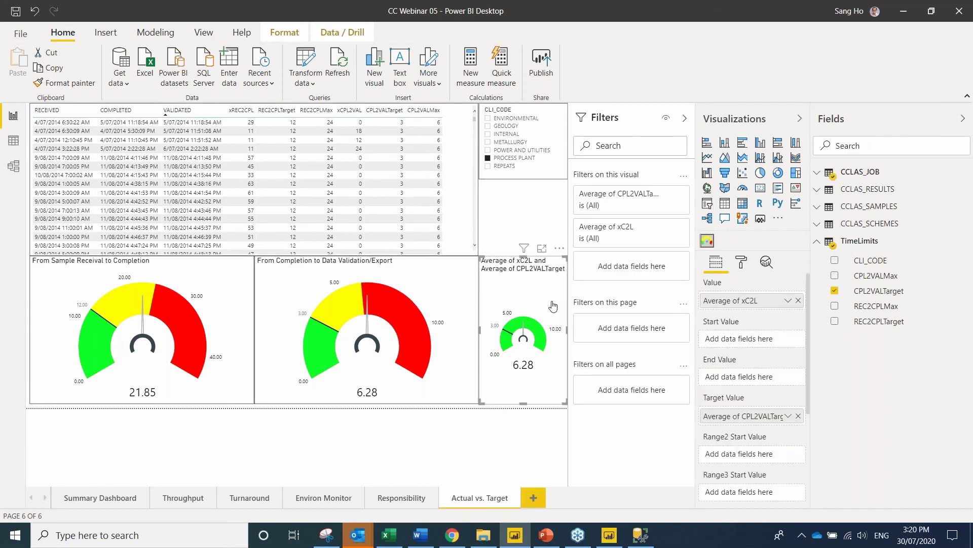
scroll(742, 388, down, 2)
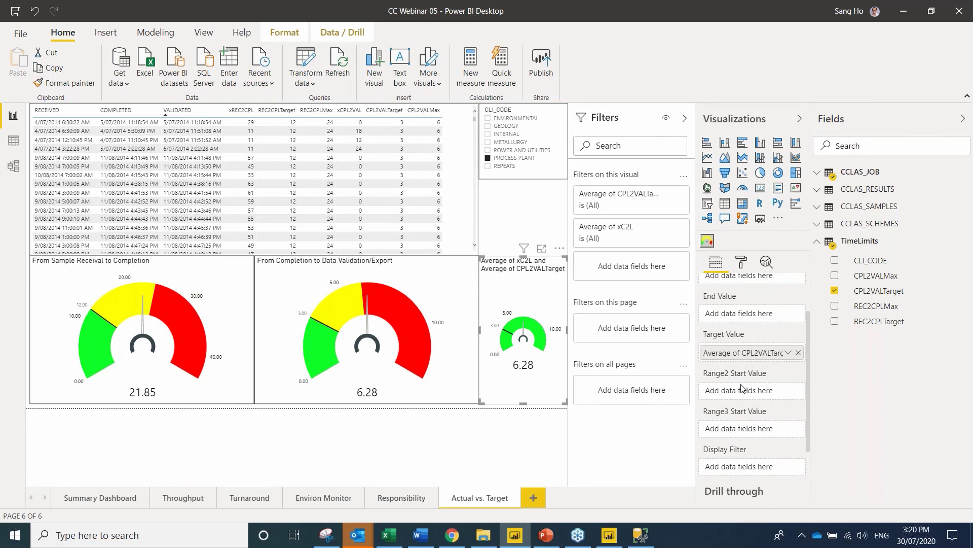
scroll(742, 388, down, 2)
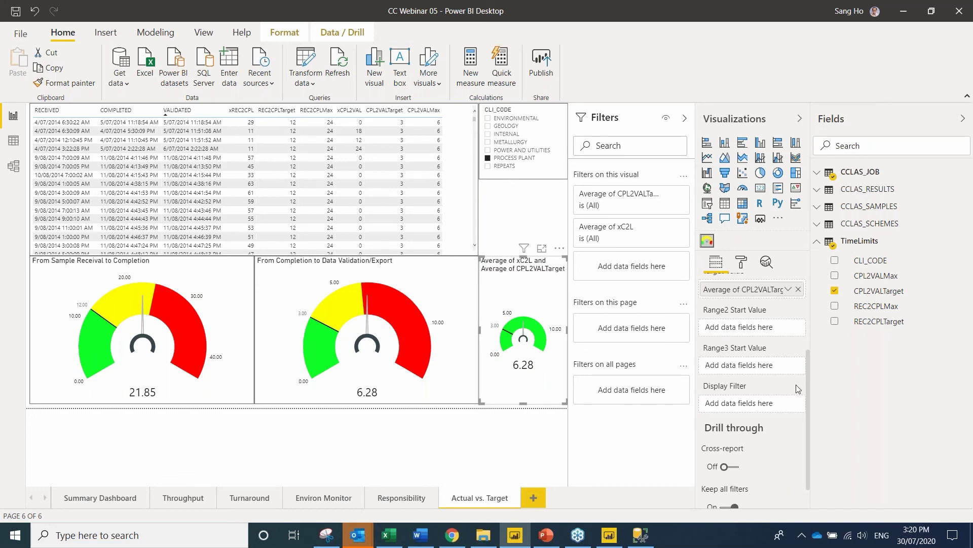
click(876, 295)
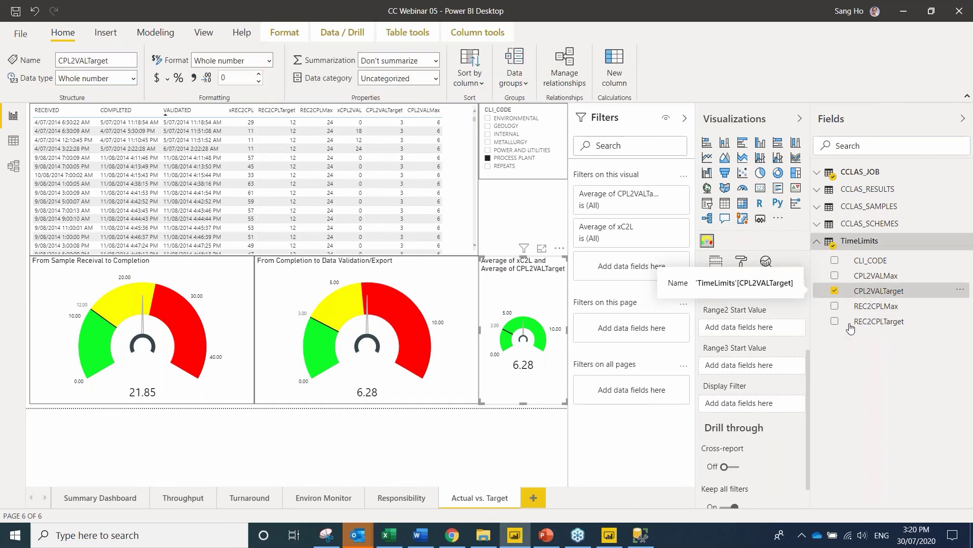
drag(883, 293, 761, 328)
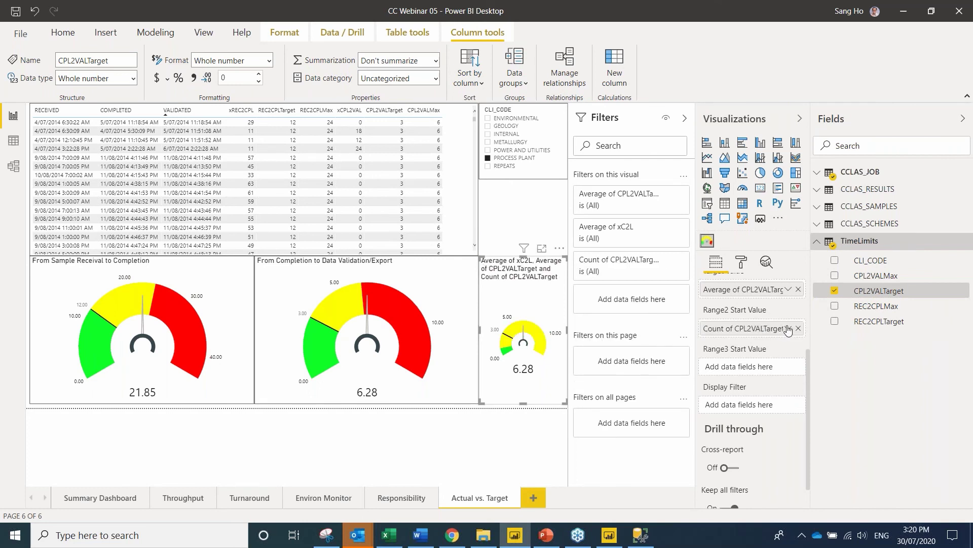
click(788, 329)
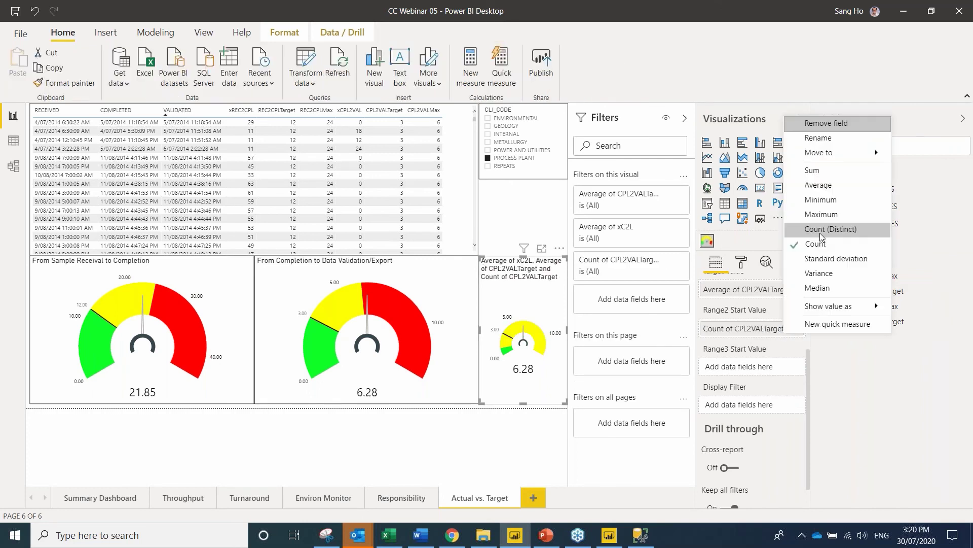
click(819, 185)
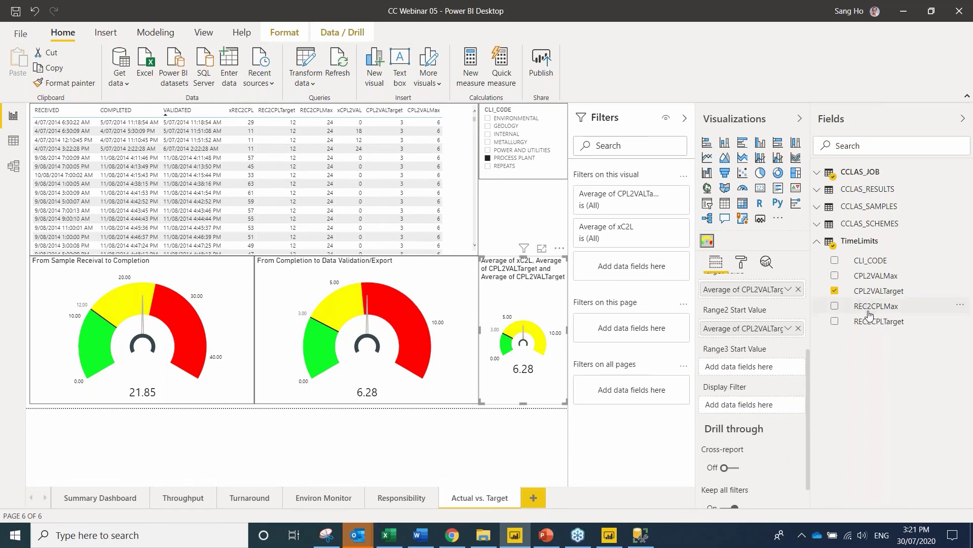
Set the new tachometer's Range3 start value to the average of CPL2VALMax.
drag(881, 279, 761, 370)
drag(760, 369, 760, 368)
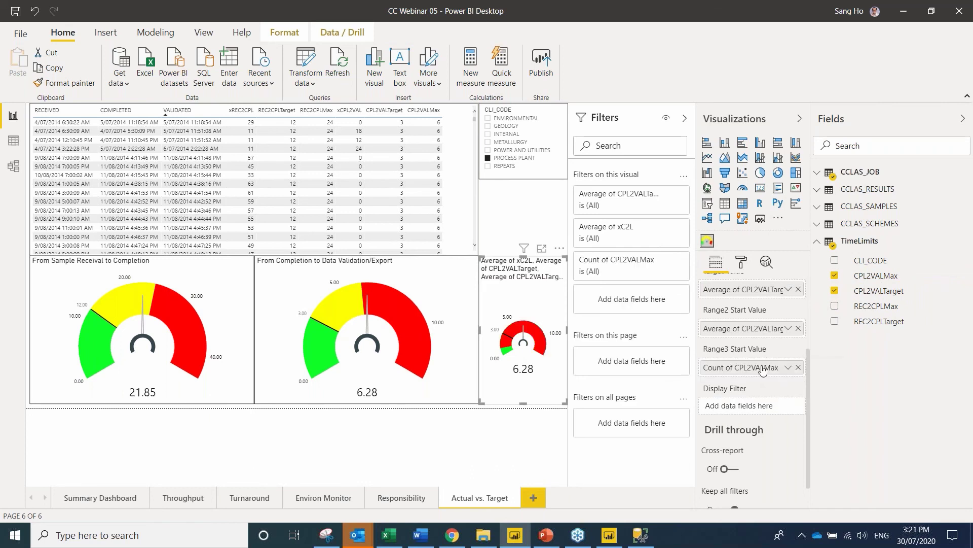
click(788, 367)
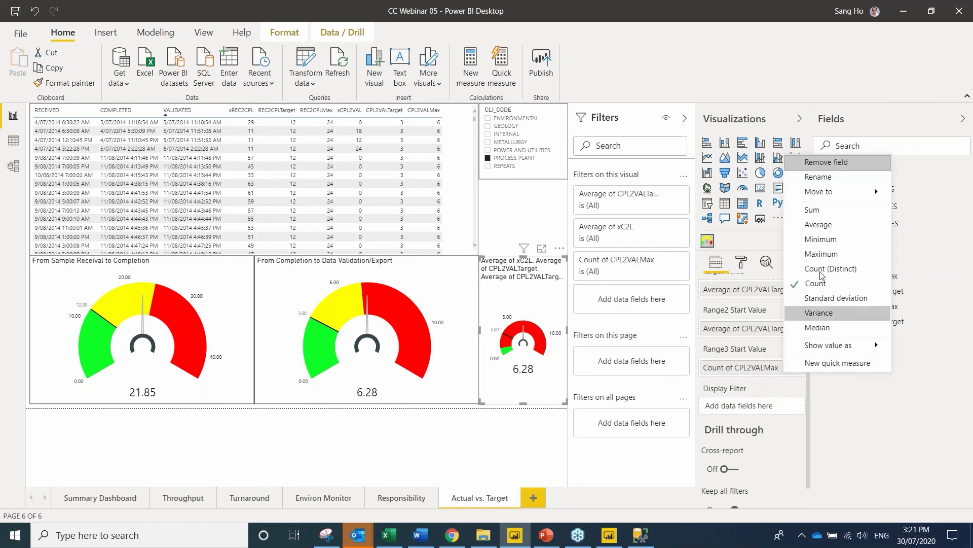
click(832, 224)
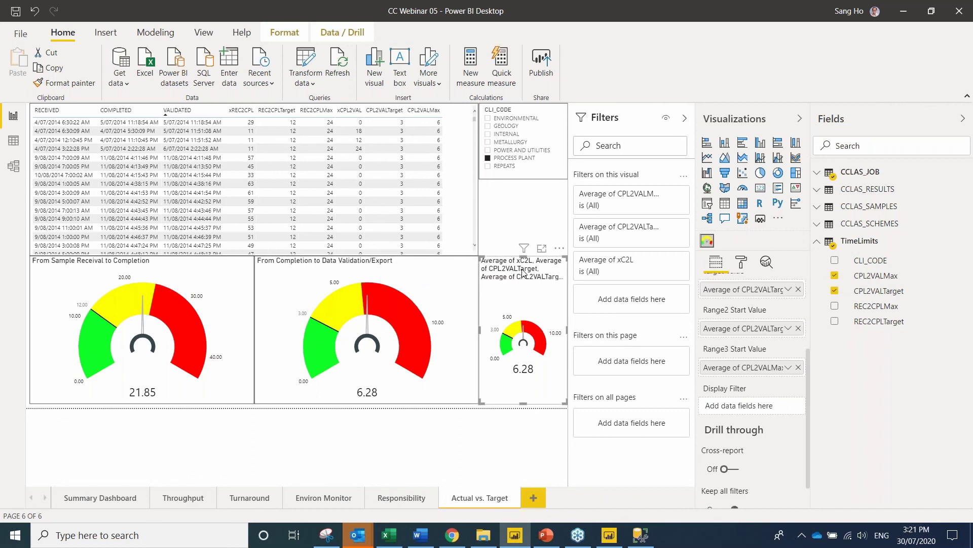
Change the new tachometer's title text to C2V, and deselect the visual.
click(742, 263)
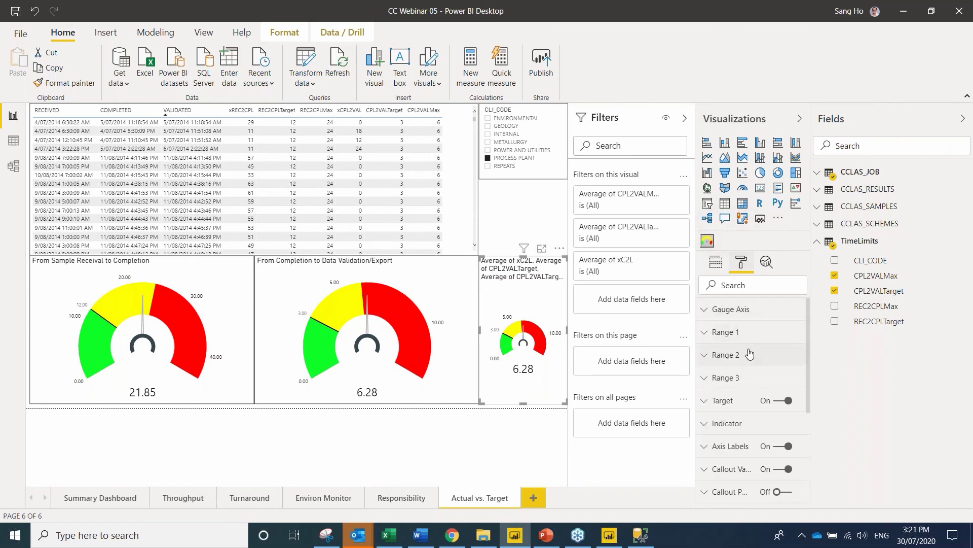
scroll(730, 415, down, 5)
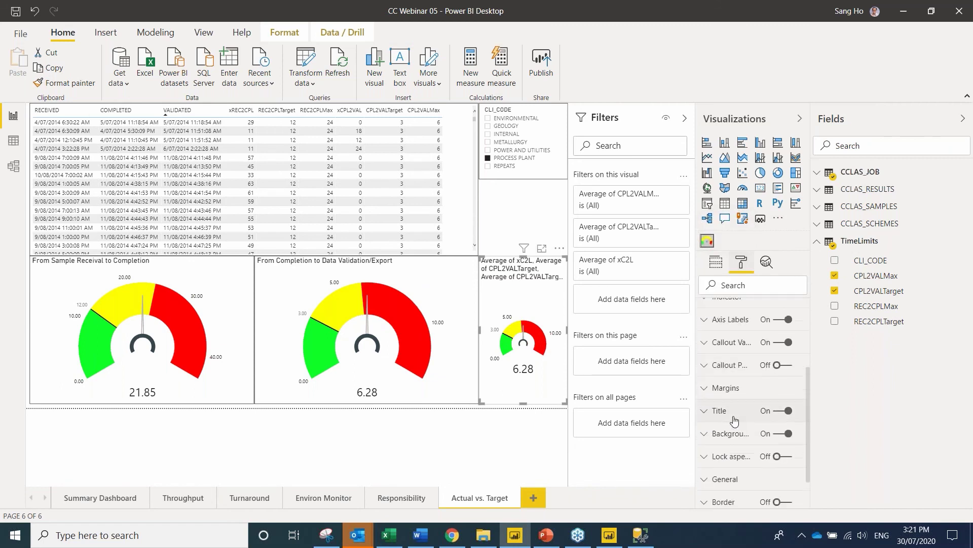
click(735, 414)
click(752, 449)
key(ctrl+a)
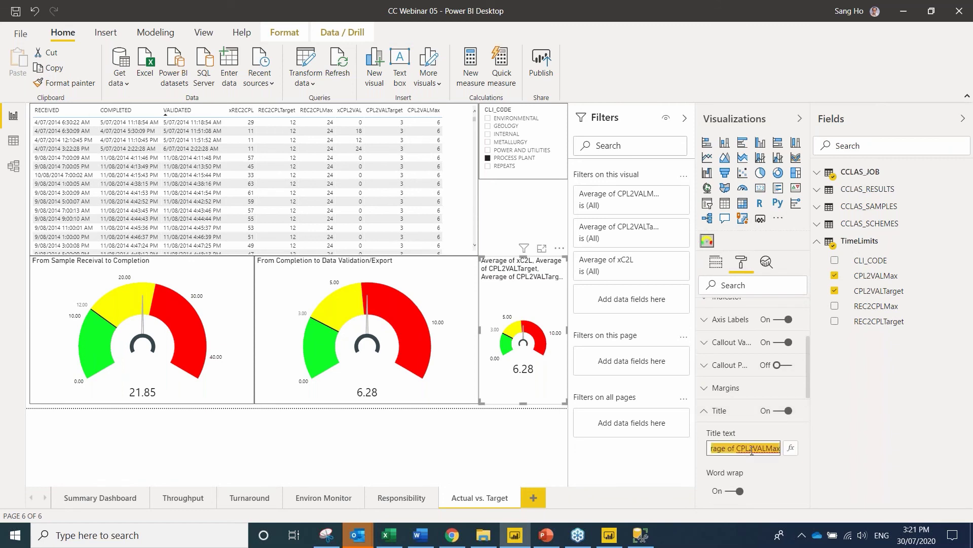
text(C 2 V)
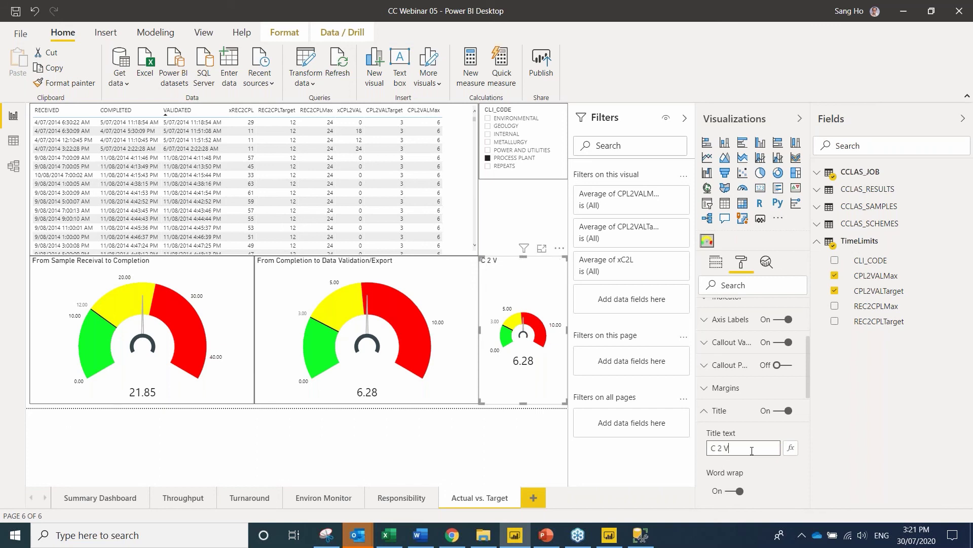
key(BackSpace)
key(BackSpace)
key(BackSpace)
key(BackSpace)
text(2V)
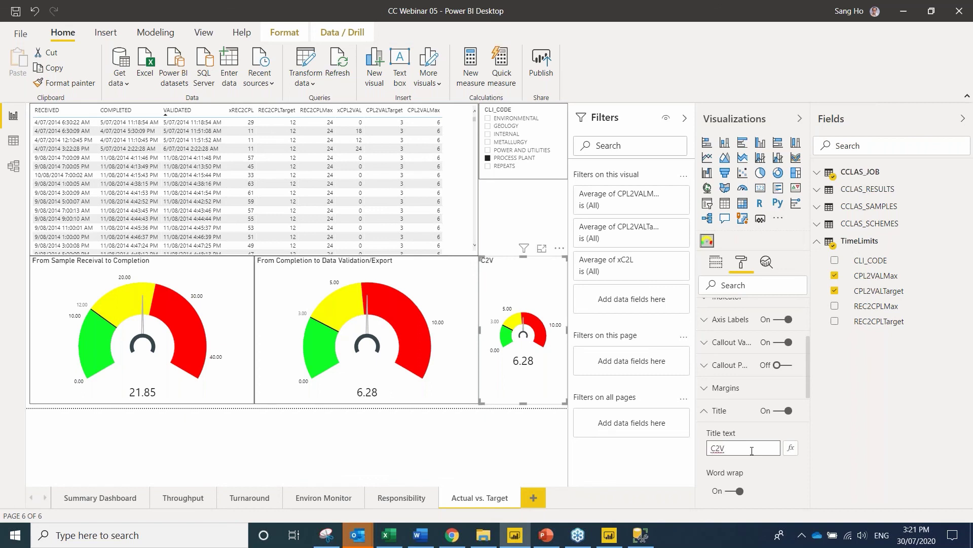
click(538, 298)
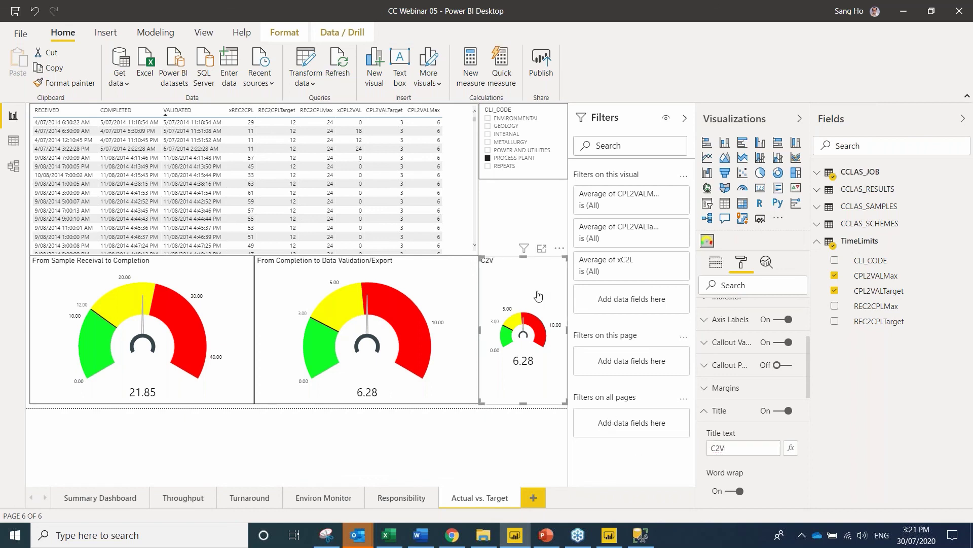
click(530, 430)
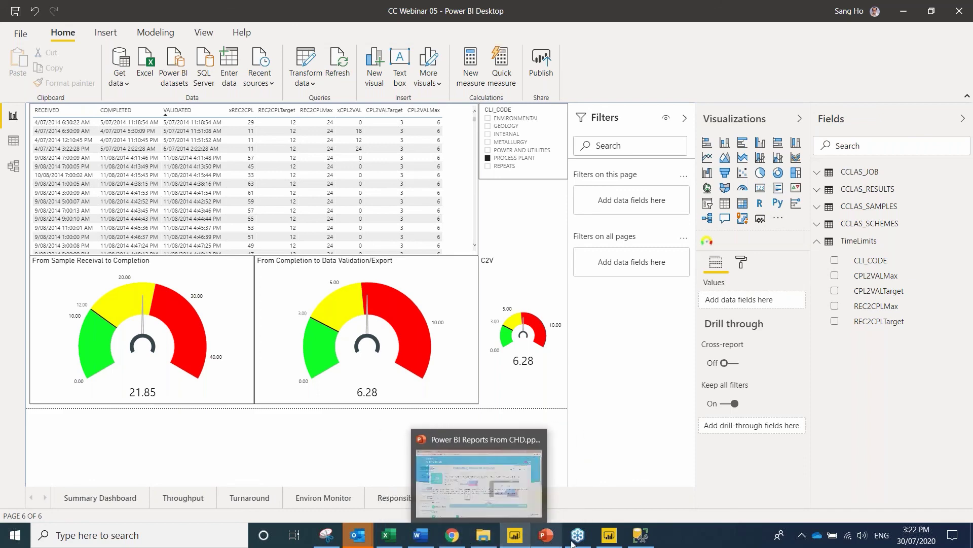
View the Publishing Power BI Reports slide in PowerPoint, and open the CC Webinar 05 report from My workspace in Power BI service in Chrome.
click(546, 536)
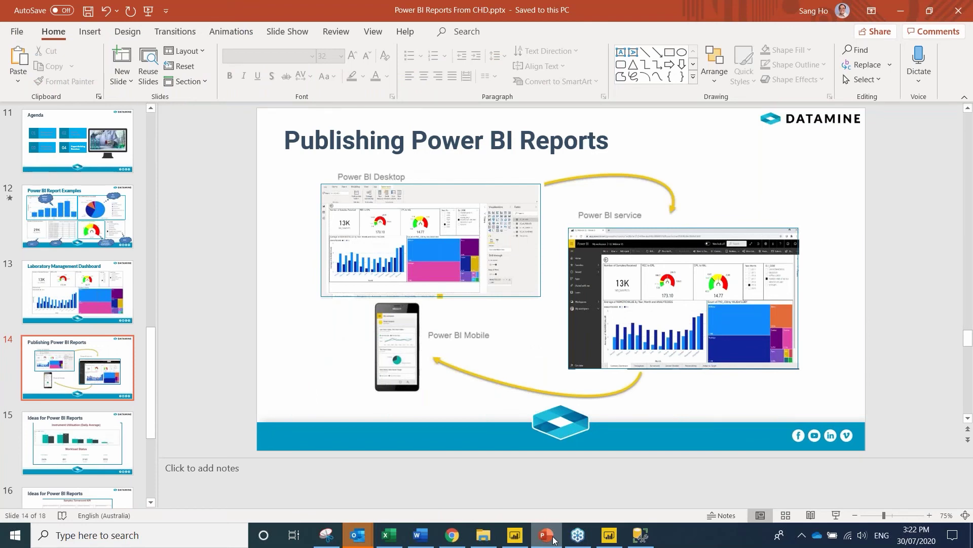
click(452, 535)
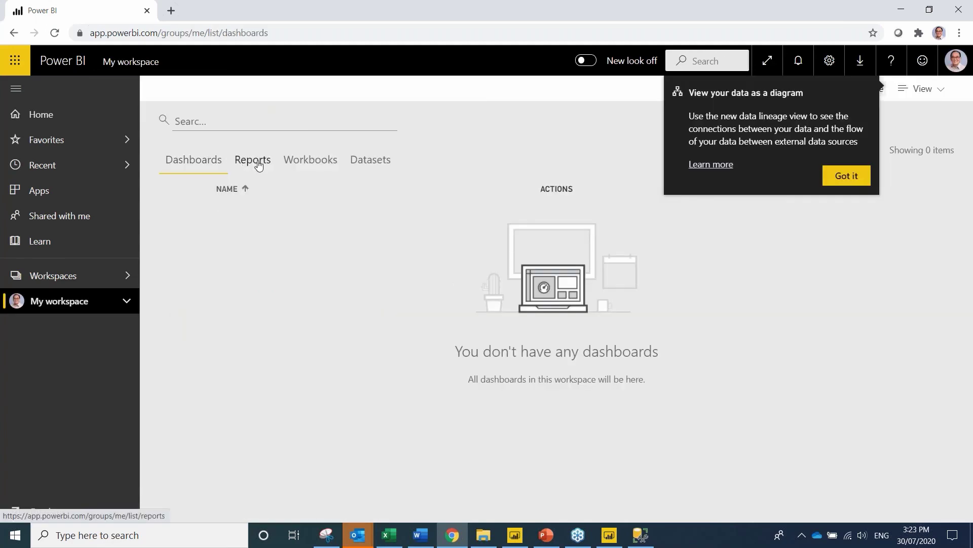
click(256, 162)
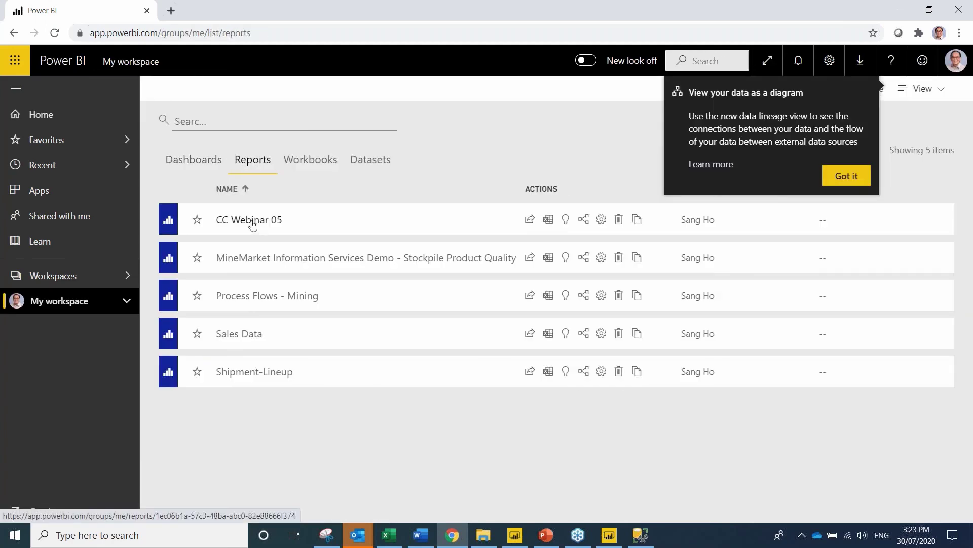
click(252, 223)
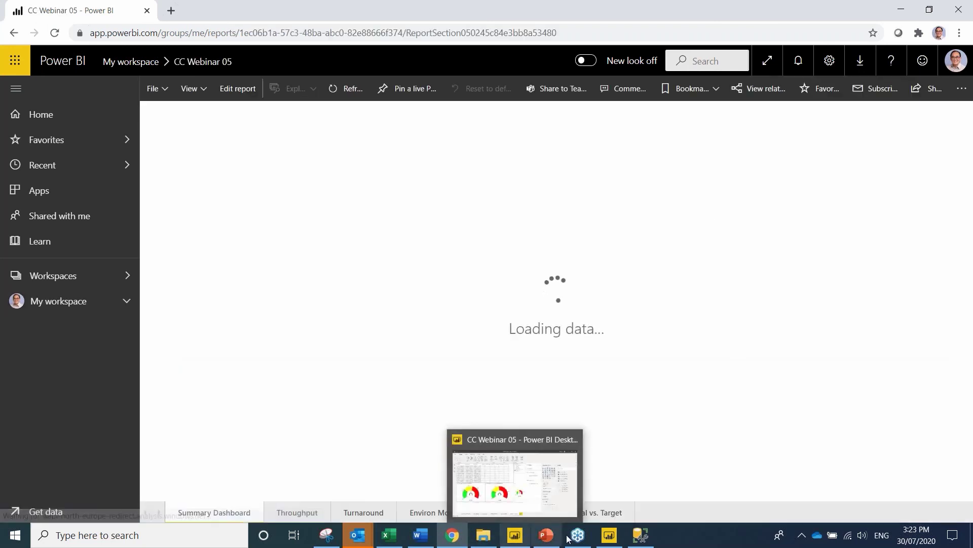
Switch to the untitled Power BI Desktop file and show its report canvas, and return to the Actual vs. Target page of CC Webinar 05.
click(611, 536)
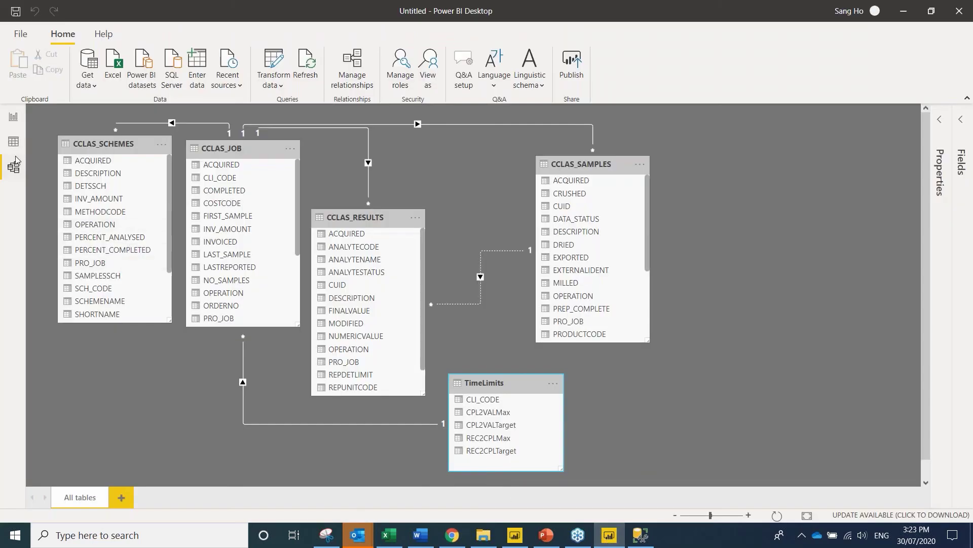
click(14, 119)
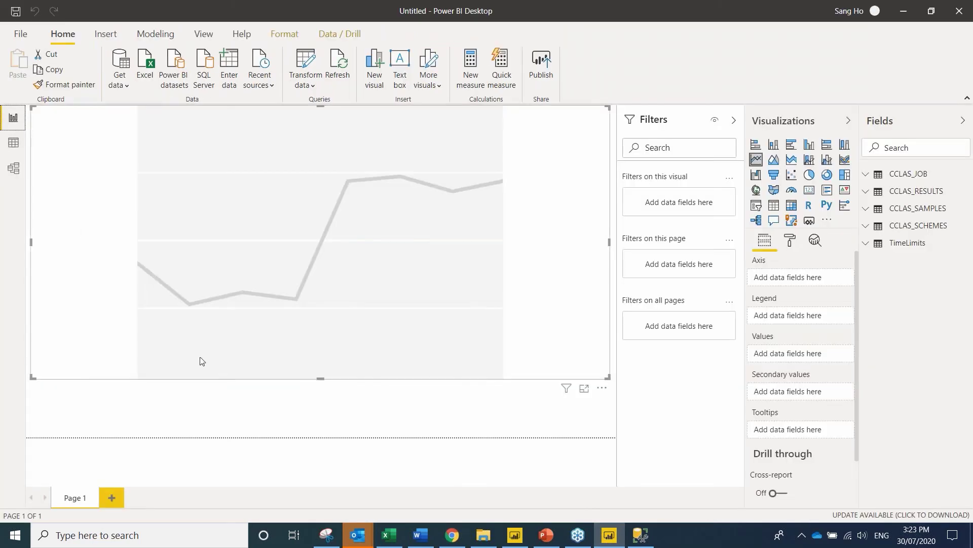
click(515, 535)
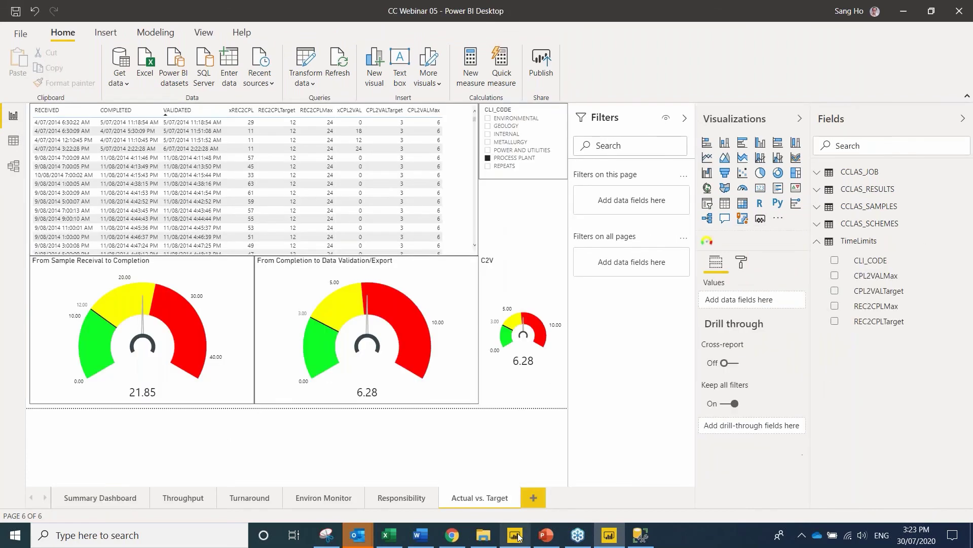
click(12, 119)
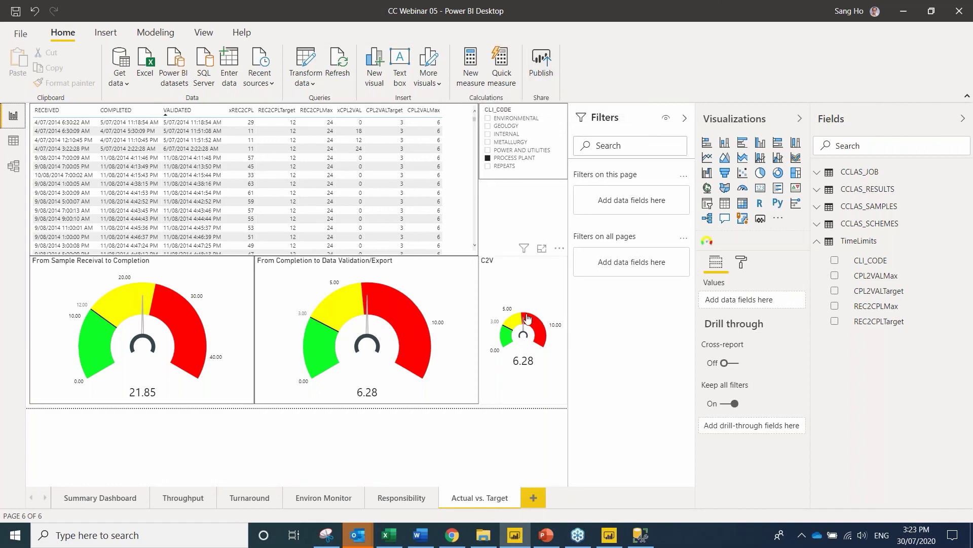
Switch to the untitled Power BI Desktop report, and save it to the Desktop as X.
click(607, 540)
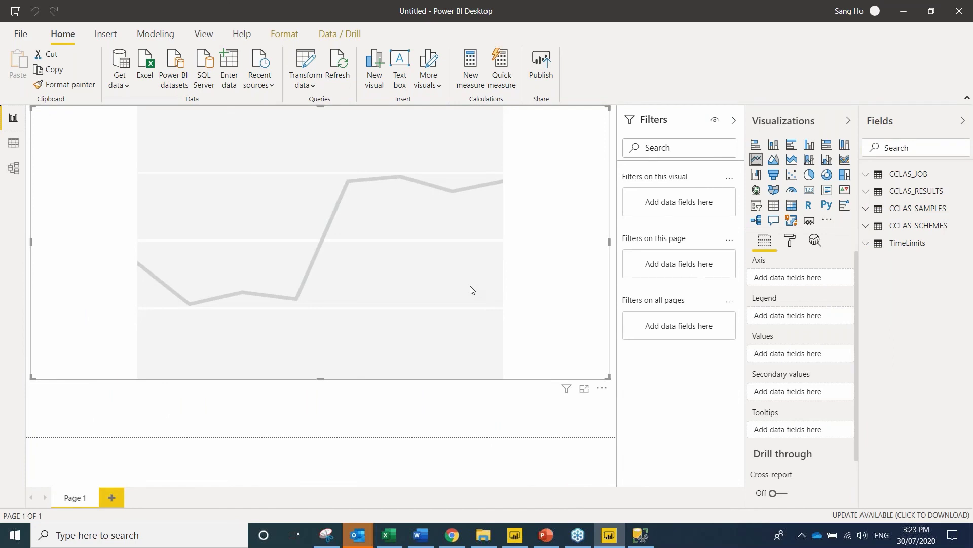
click(15, 10)
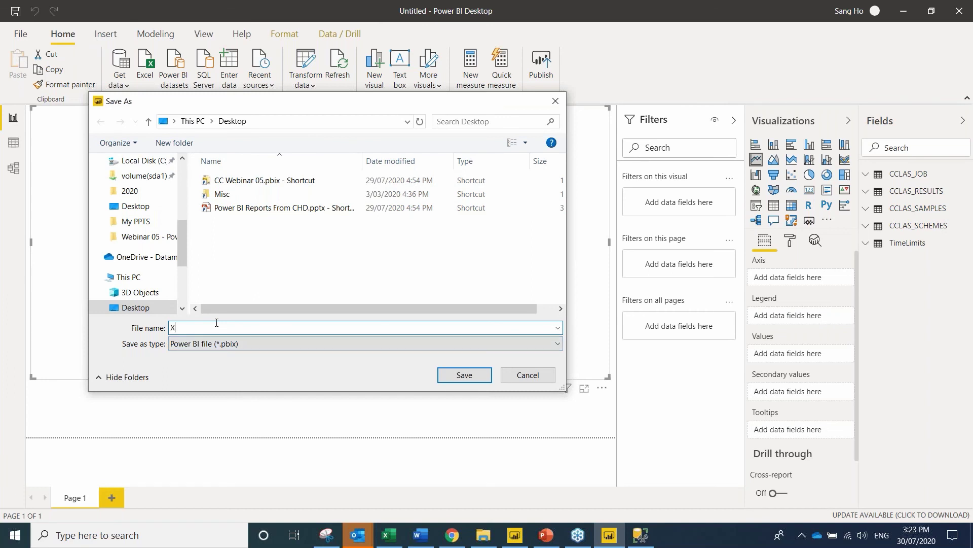
click(473, 380)
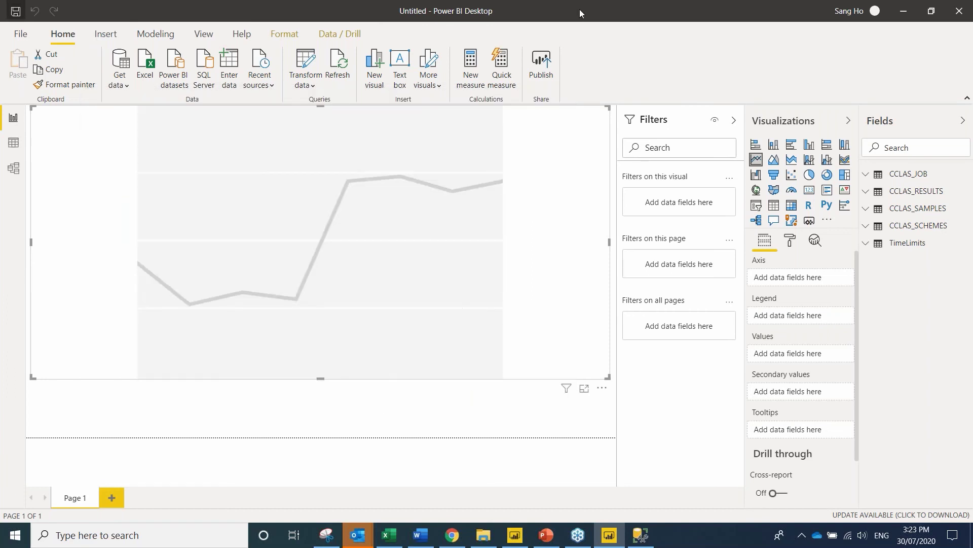
Publish report X to My workspace in Power BI service, saving its changes first, and dismiss the publishing dialog.
click(546, 62)
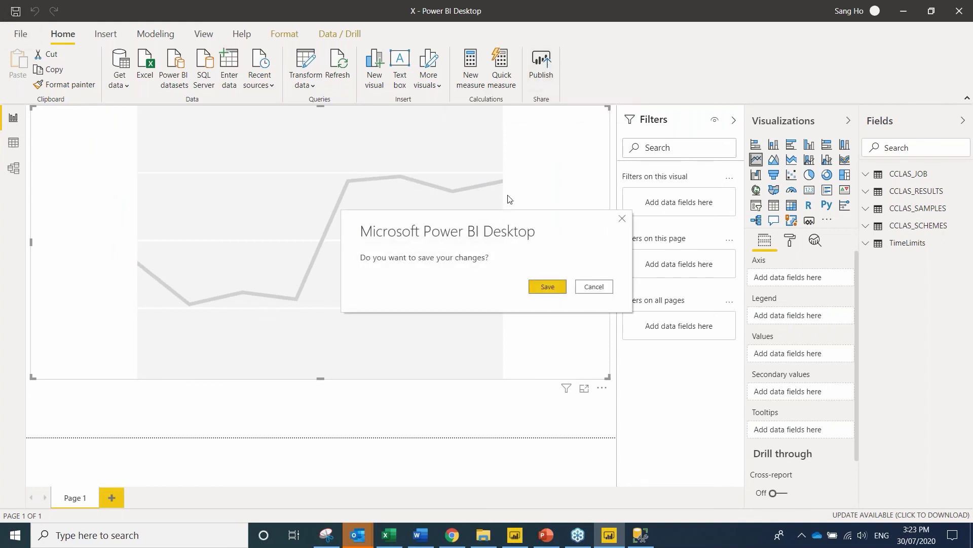
click(546, 287)
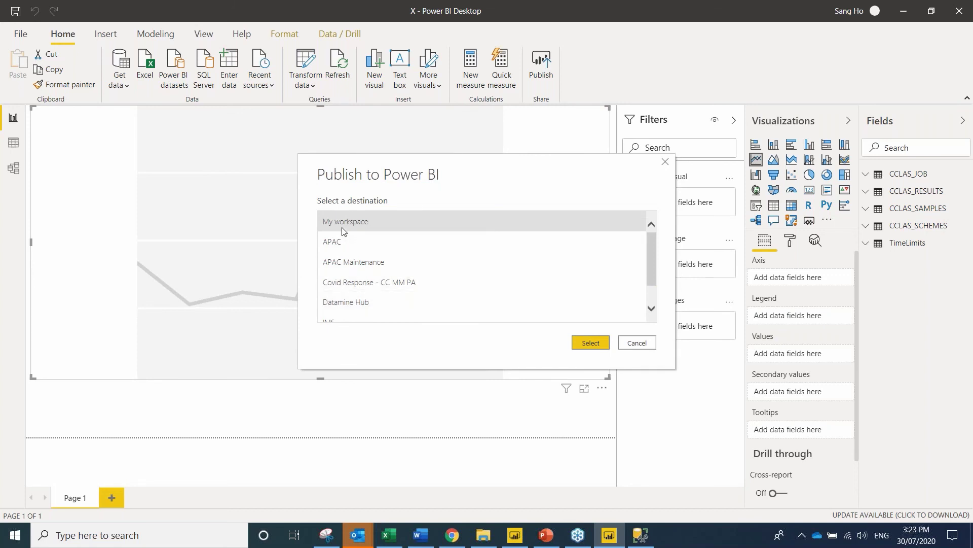
click(593, 344)
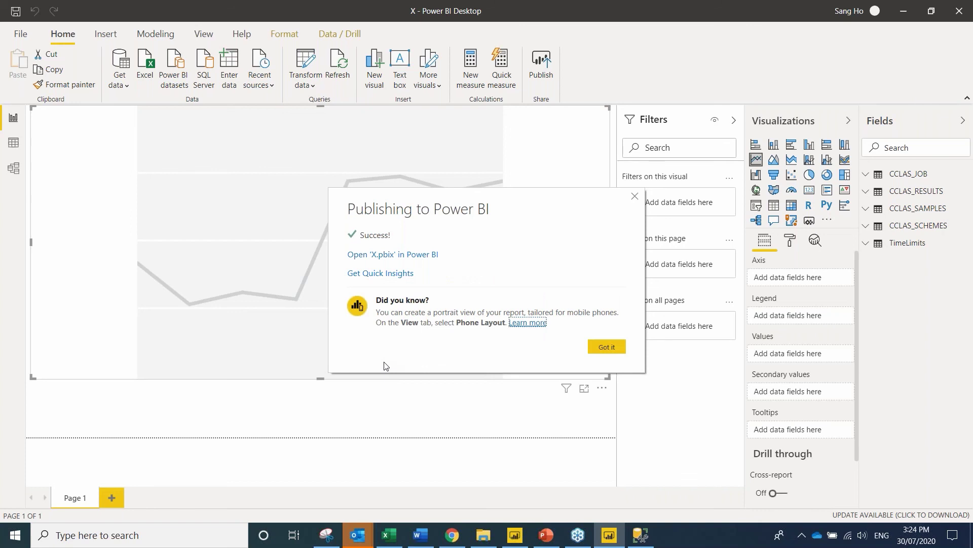
click(616, 348)
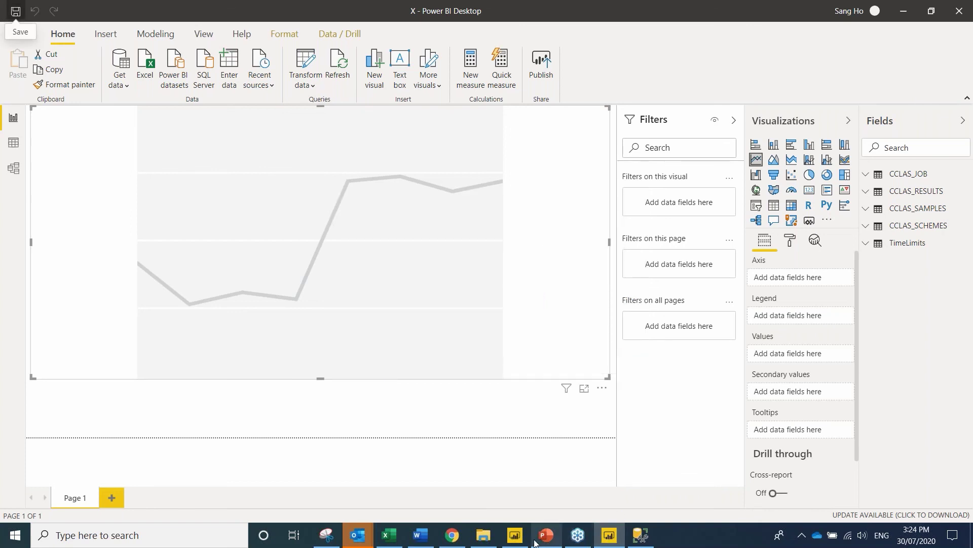
Switch to Power BI service in Chrome, view the published report X from My workspace, and return to the workspace's list of reports.
click(452, 535)
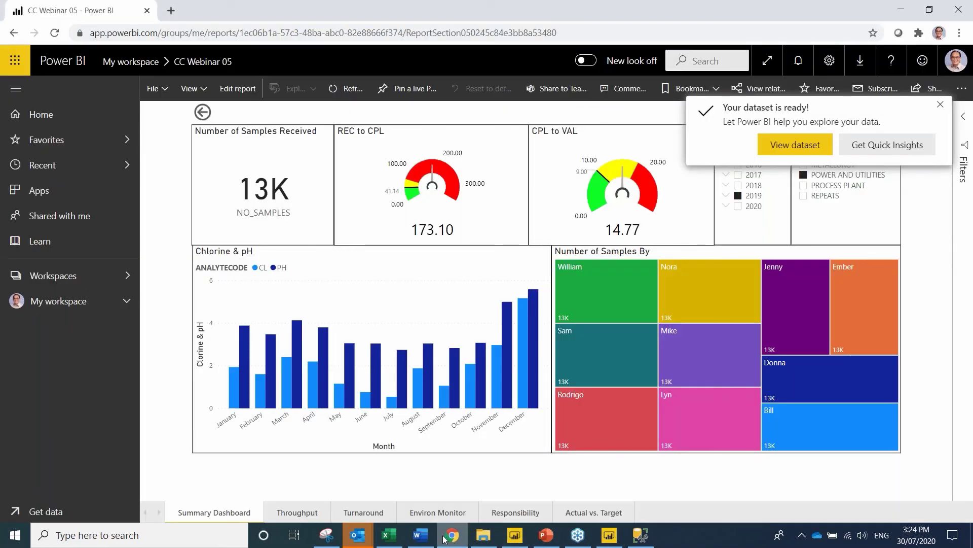
click(55, 303)
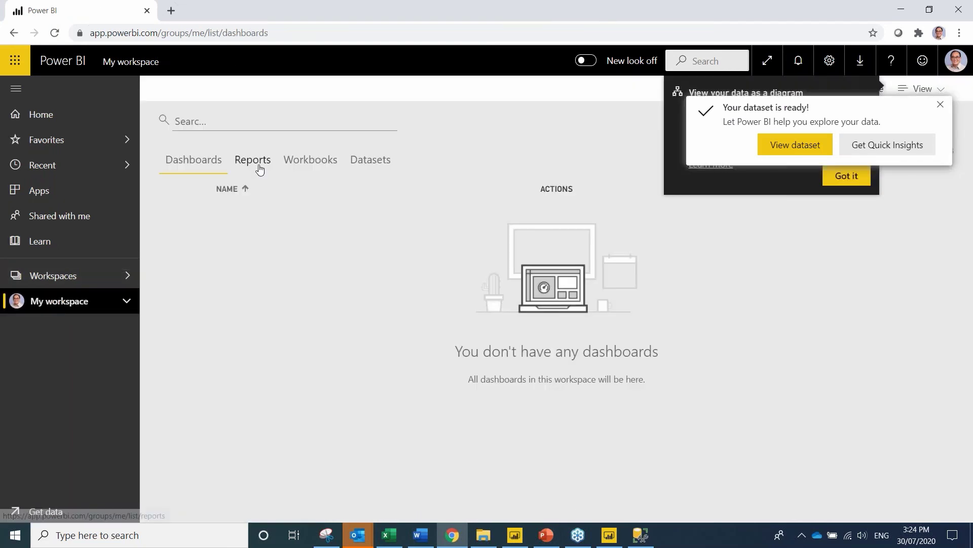
click(258, 168)
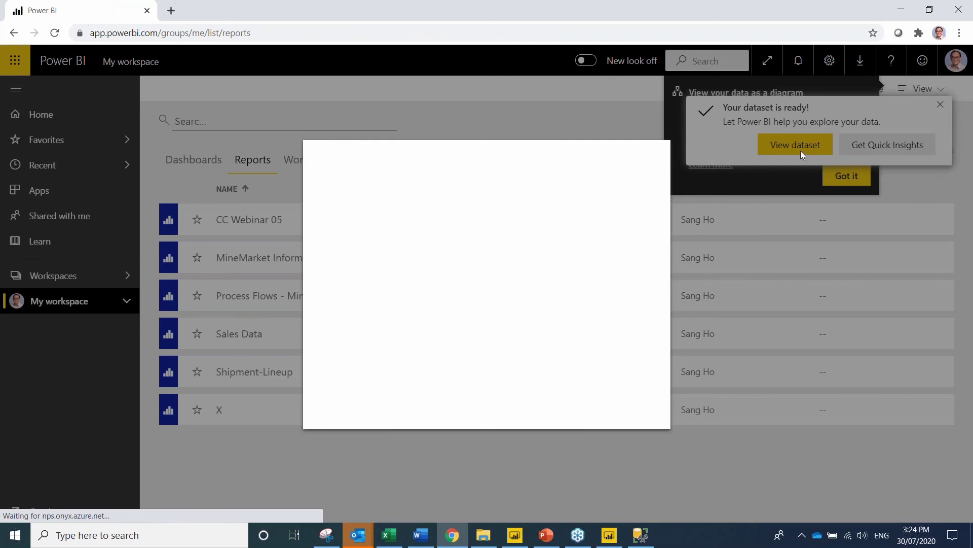
click(941, 104)
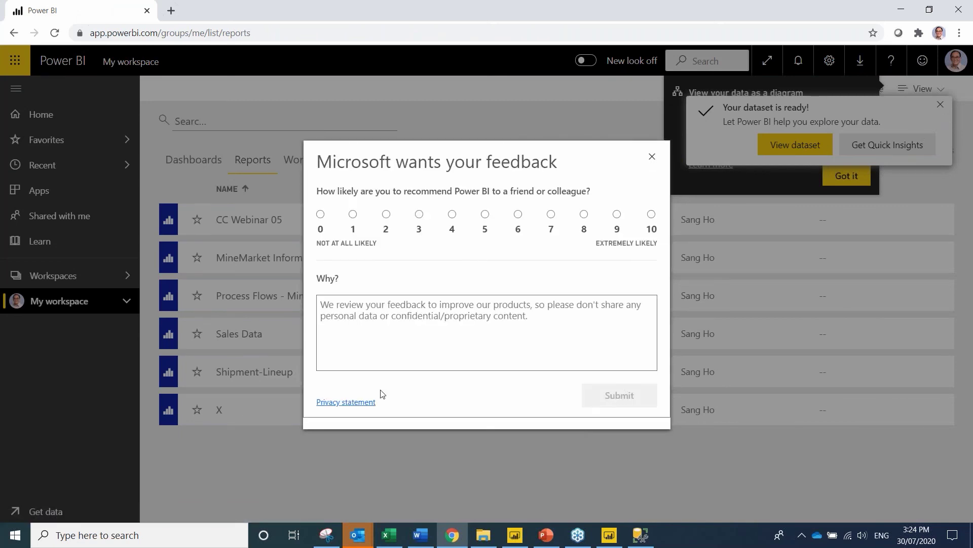
click(652, 157)
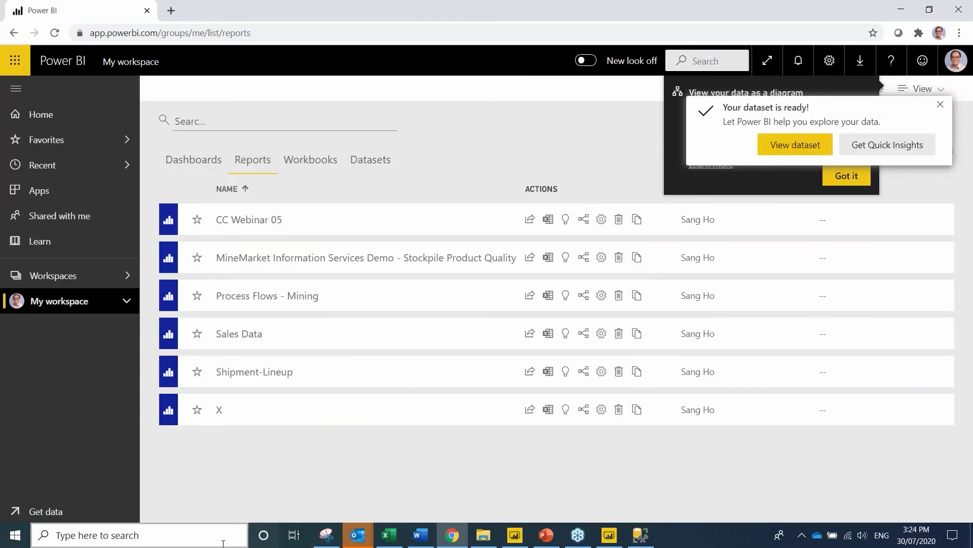
click(268, 419)
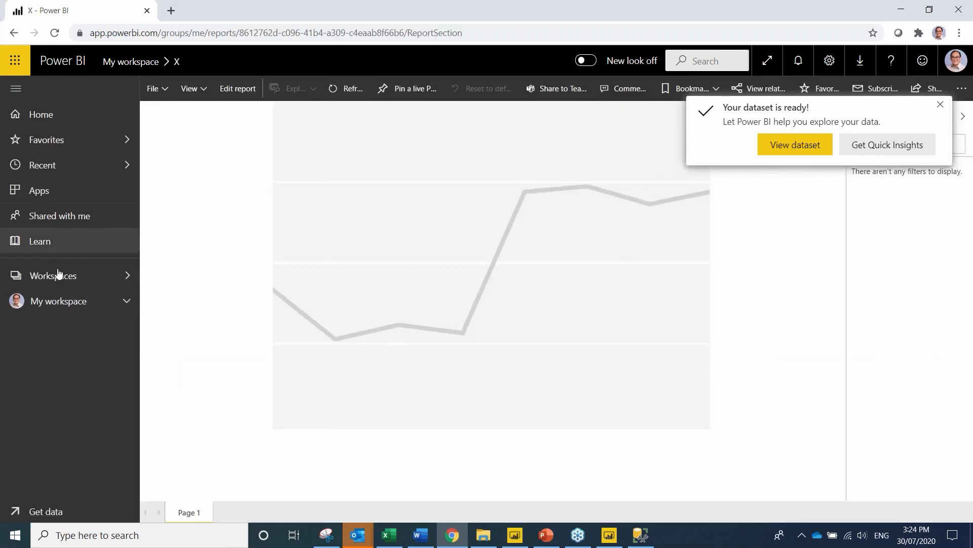
click(57, 305)
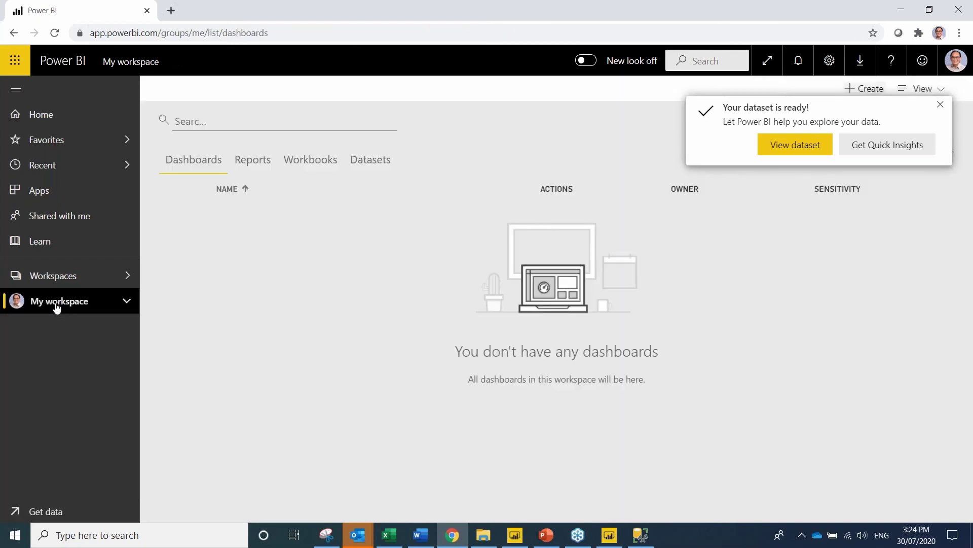
click(252, 160)
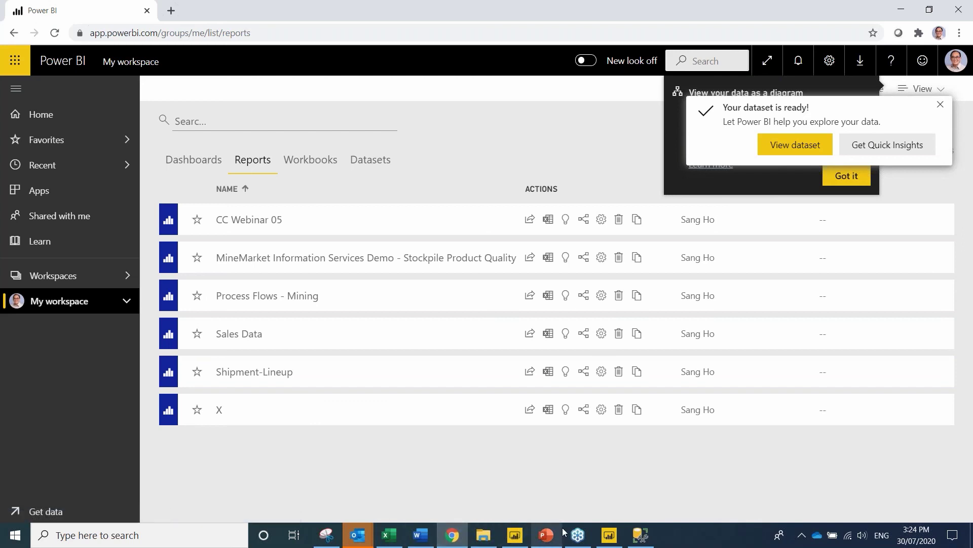
Switch to PowerPoint, start the slide show from the Publishing Power BI Reports slide, and advance to Ideas for Power BI Reports.
click(549, 541)
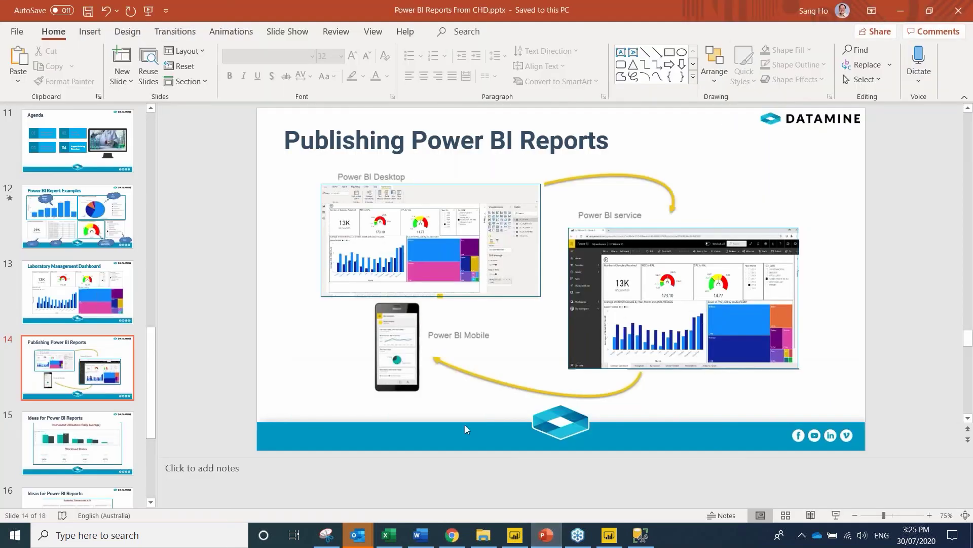
key(shift+F5)
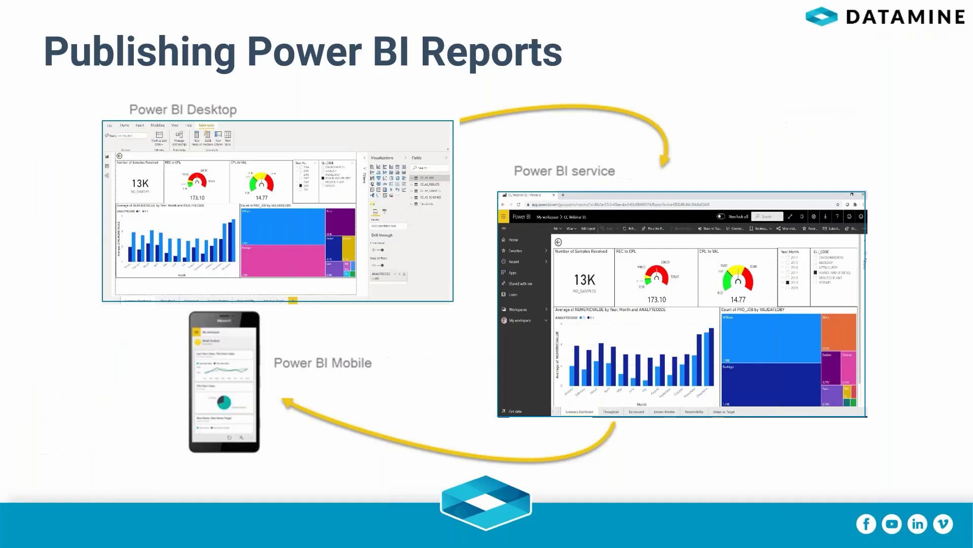
key(Right)
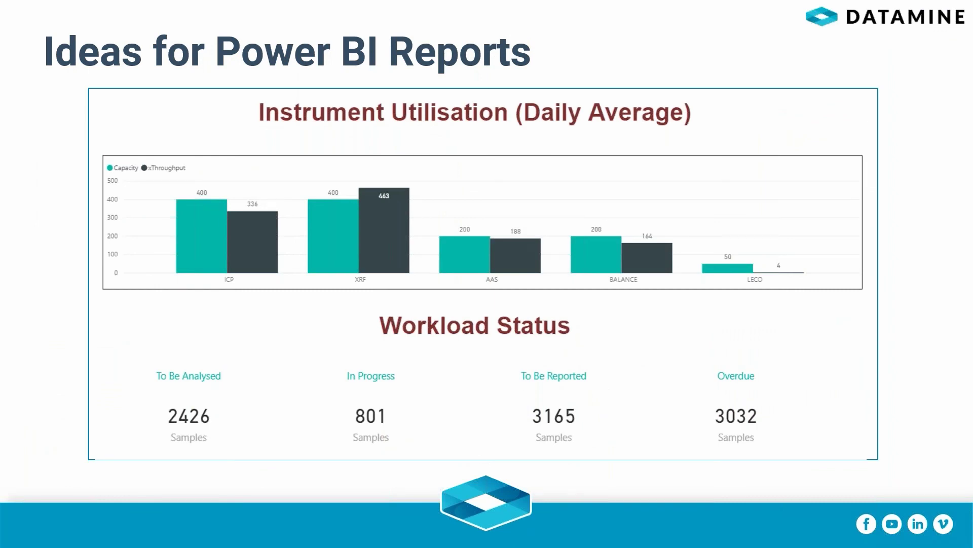